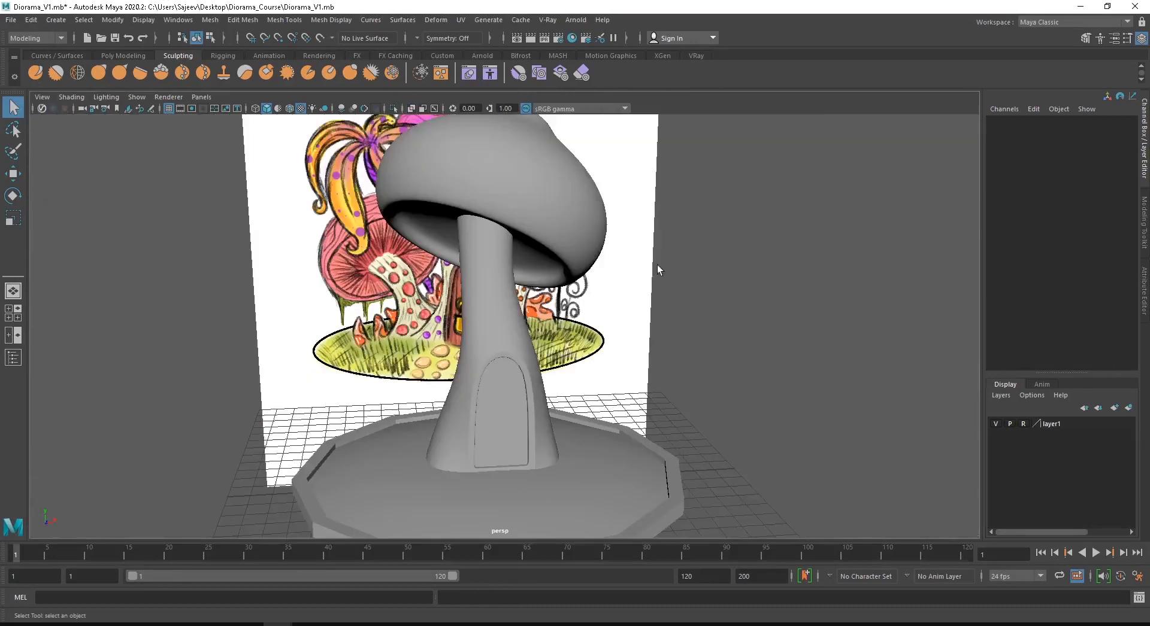
- Show the front and perspective views side by side, and turn off smooth preview on the main mushroom's stalk and cap
key("space")
left_click_drag(784, 342, 664, 358, "alt")
right_click_drag(663, 357, 725, 401, "alt")
left_click(689, 409)
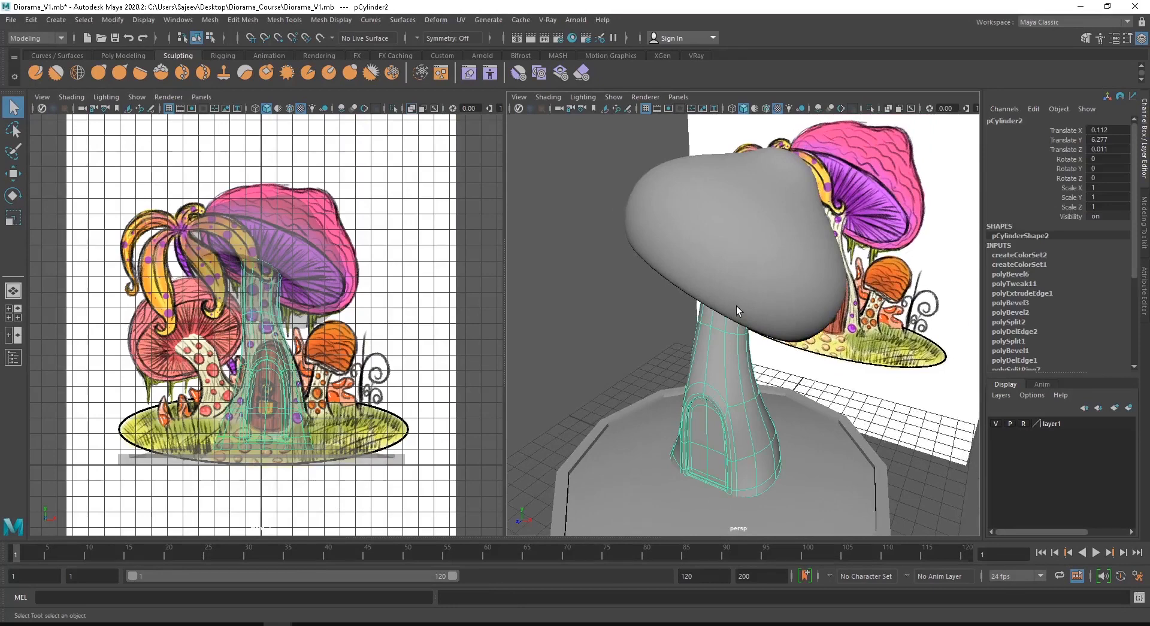
key("1")
left_click(737, 240)
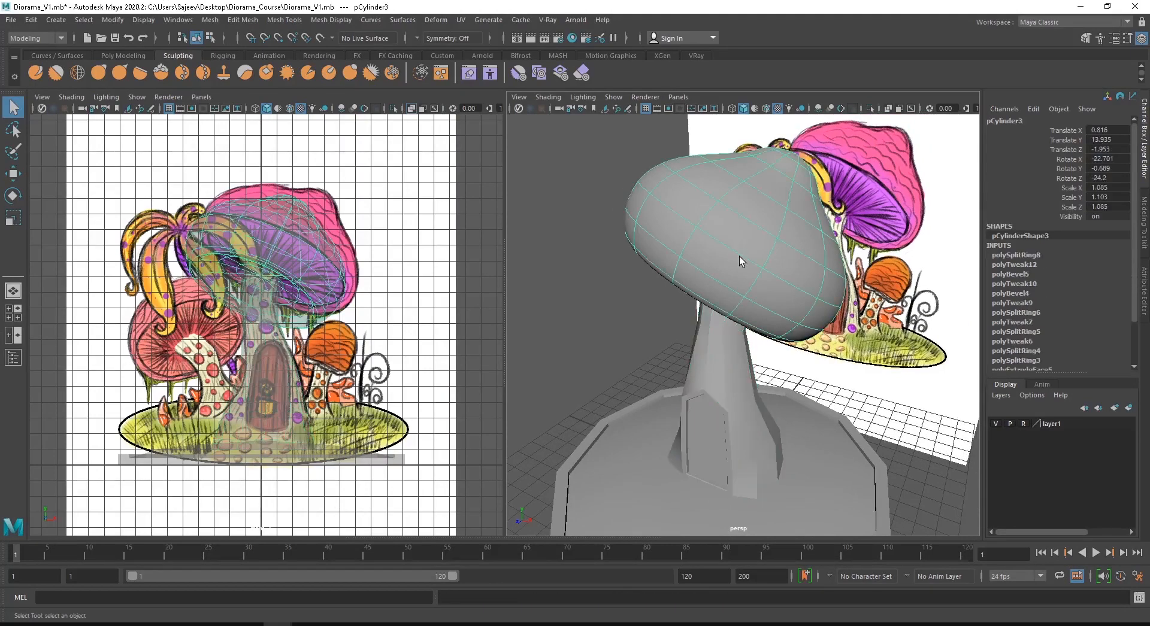
key("1")
left_click_drag(759, 226, 577, 314, "alt")
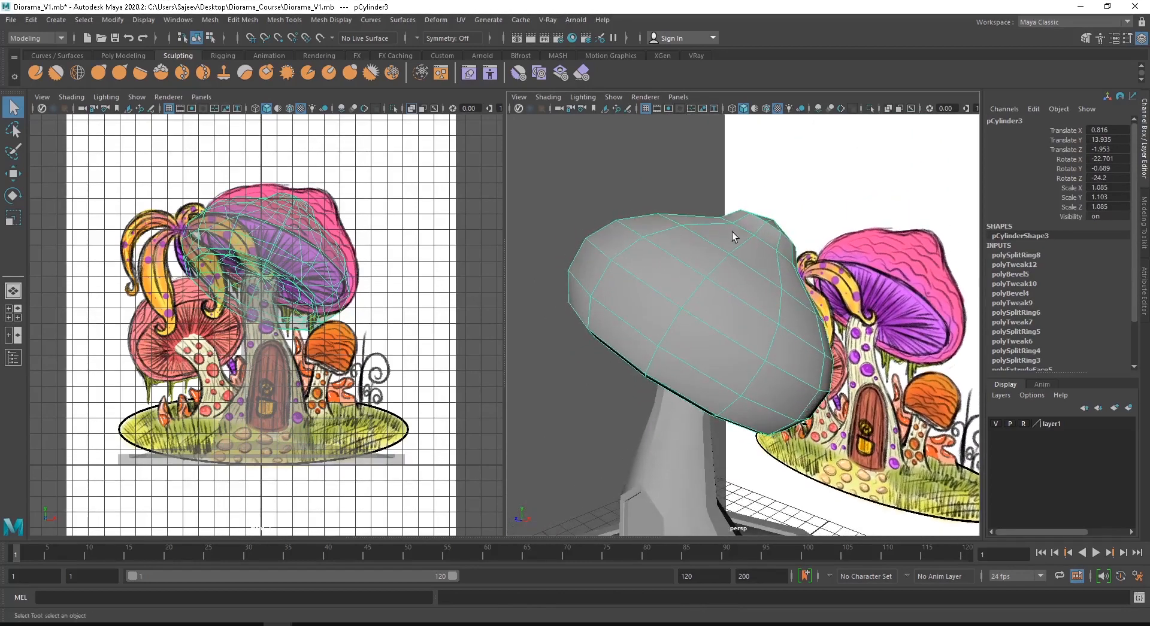
- Examine the low-poly edges on the cap's underside, selecting an edge loop along its rim
left_click_drag(649, 322, 678, 167, "alt")
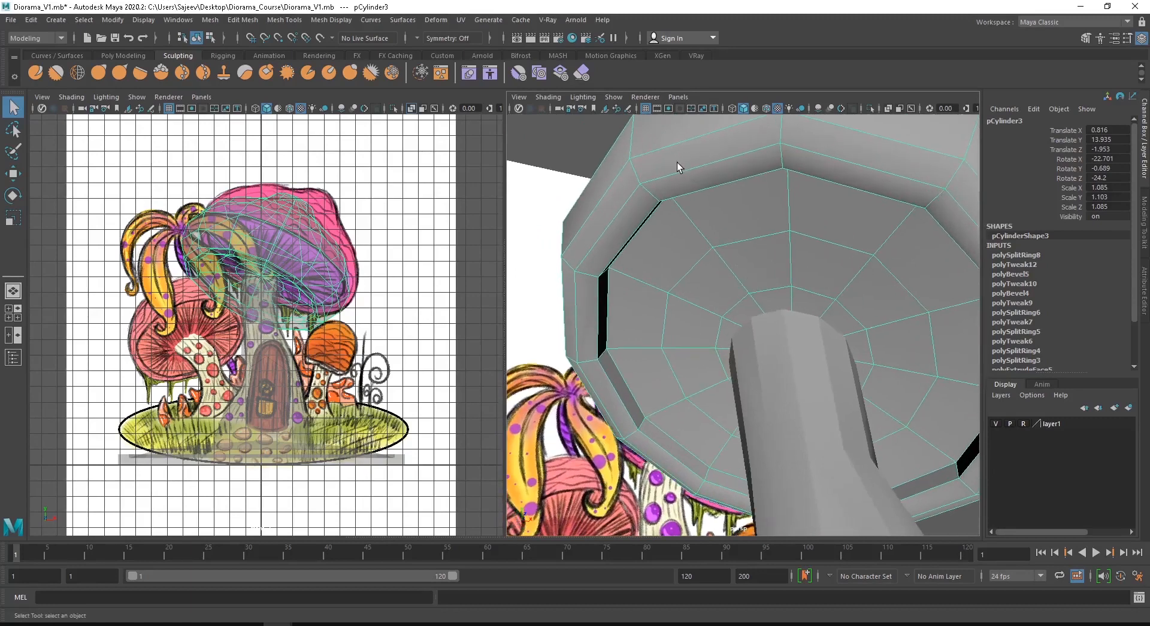
right_click(677, 163)
left_click(672, 141)
left_click(671, 176)
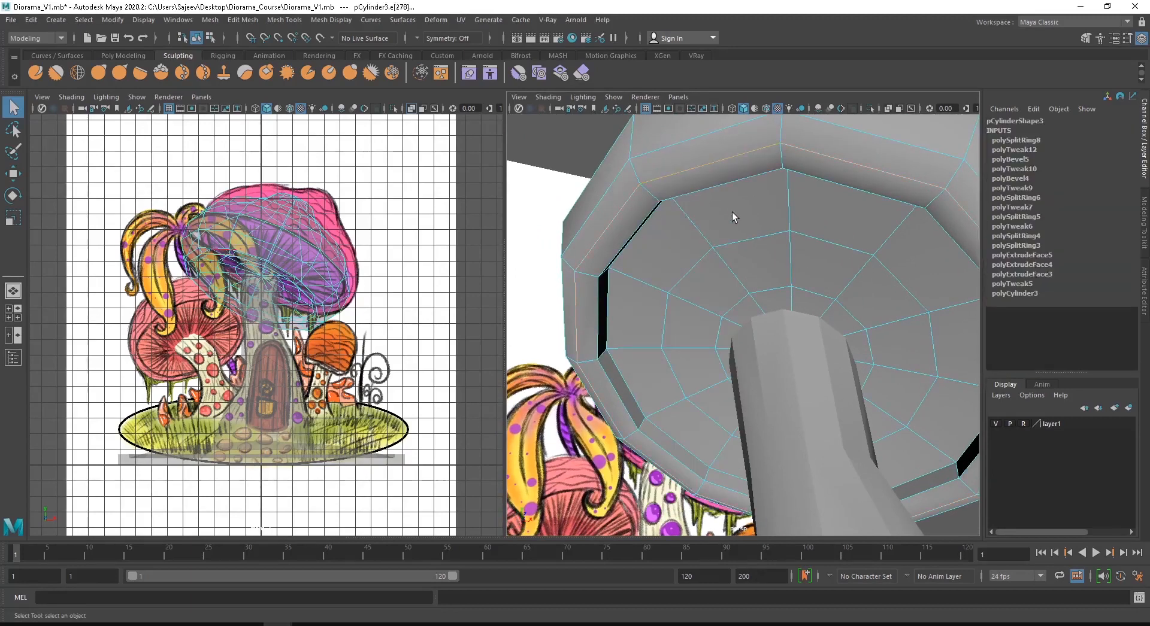
left_click_drag(732, 213, 598, 311, "alt")
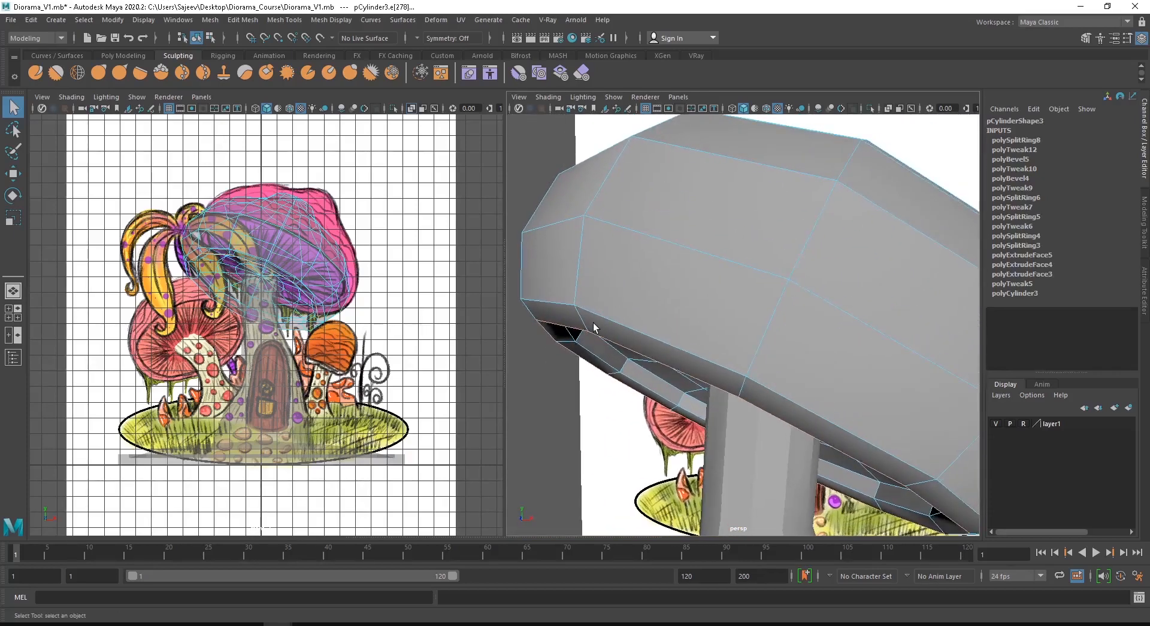
left_click_drag(571, 327, 572, 250, "alt")
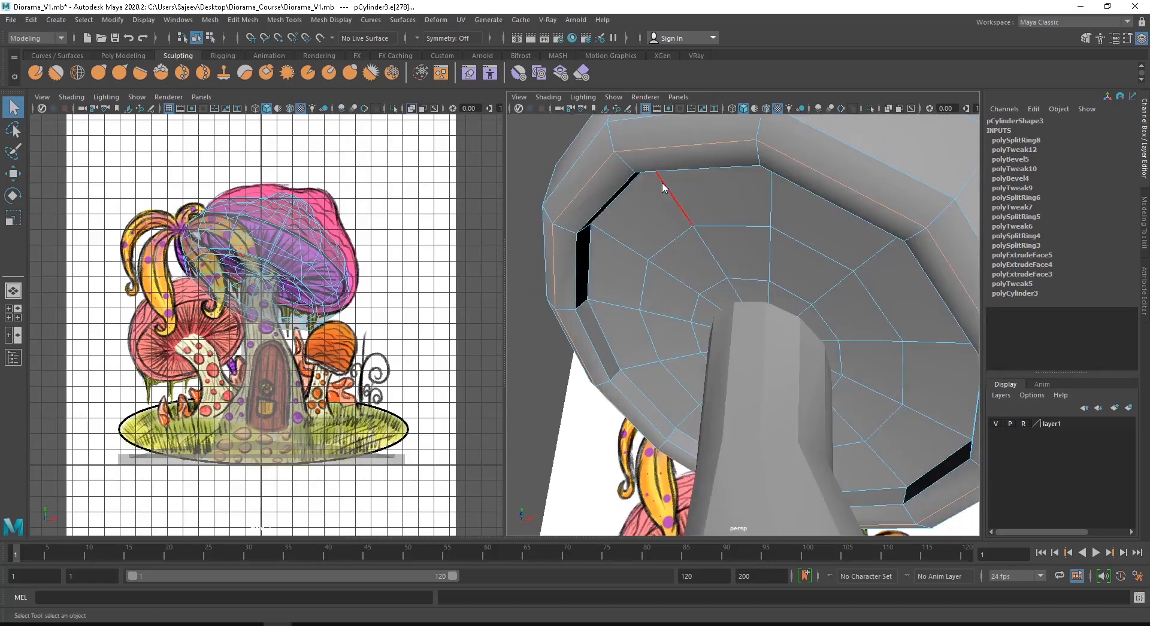
- Return the cap to object mode, turn its smooth preview back on and deselect it
right_click_drag(664, 188, 713, 156)
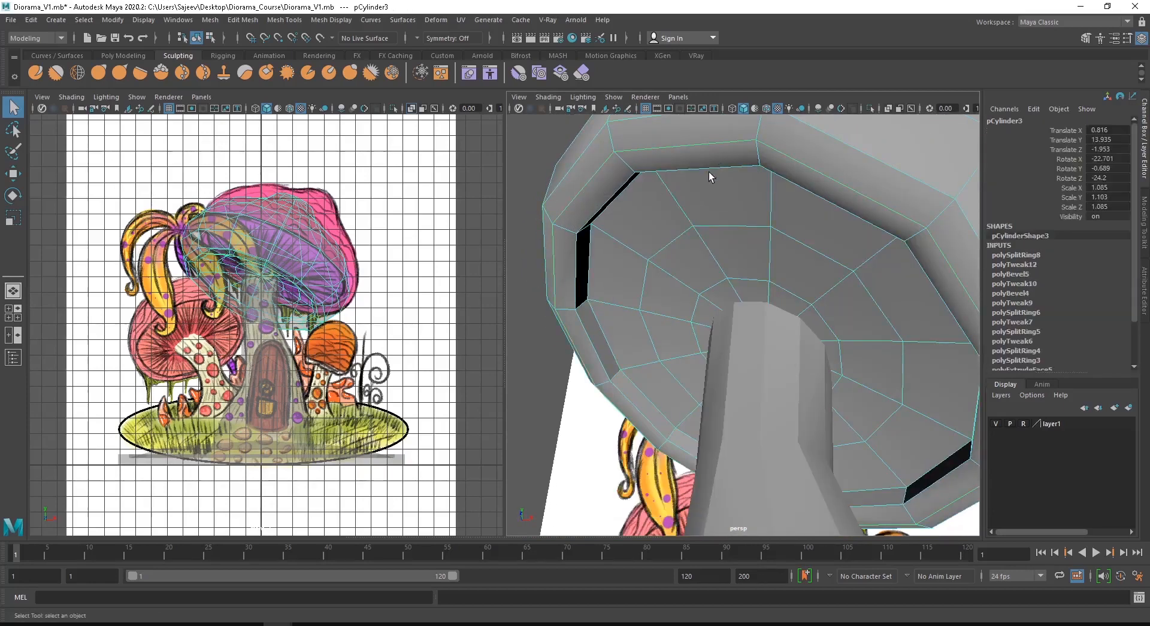
key("3")
right_click_drag(815, 252, 640, 245, "alt")
left_click(614, 228)
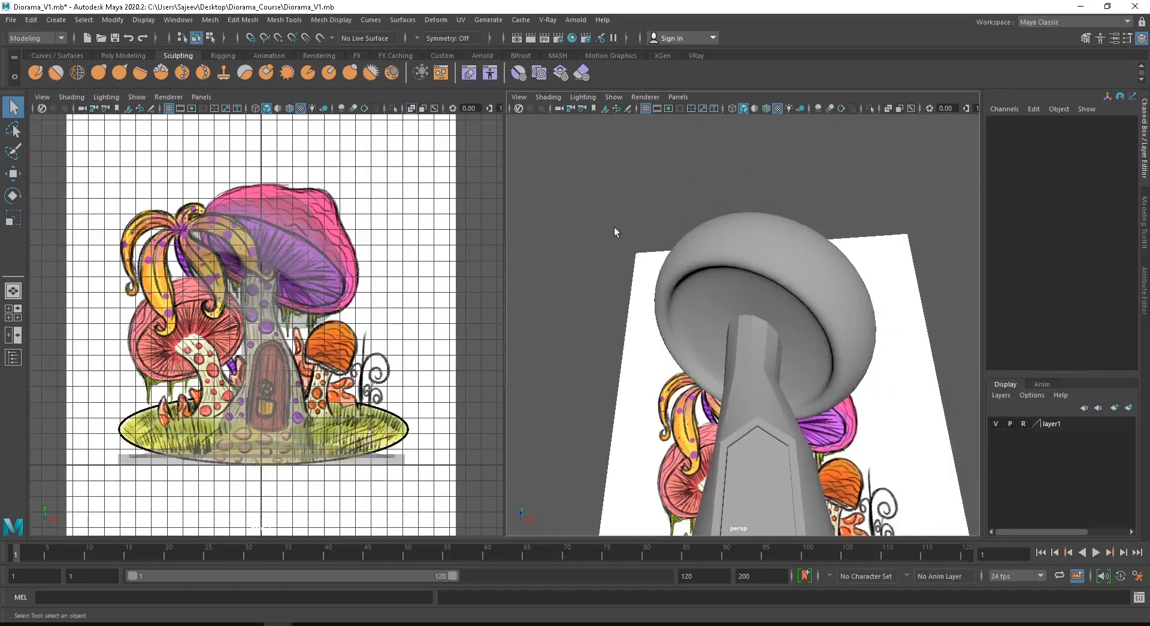
left_click_drag(703, 262, 721, 330, "alt")
right_click_drag(721, 331, 636, 253, "alt")
left_click_drag(636, 252, 724, 316, "alt")
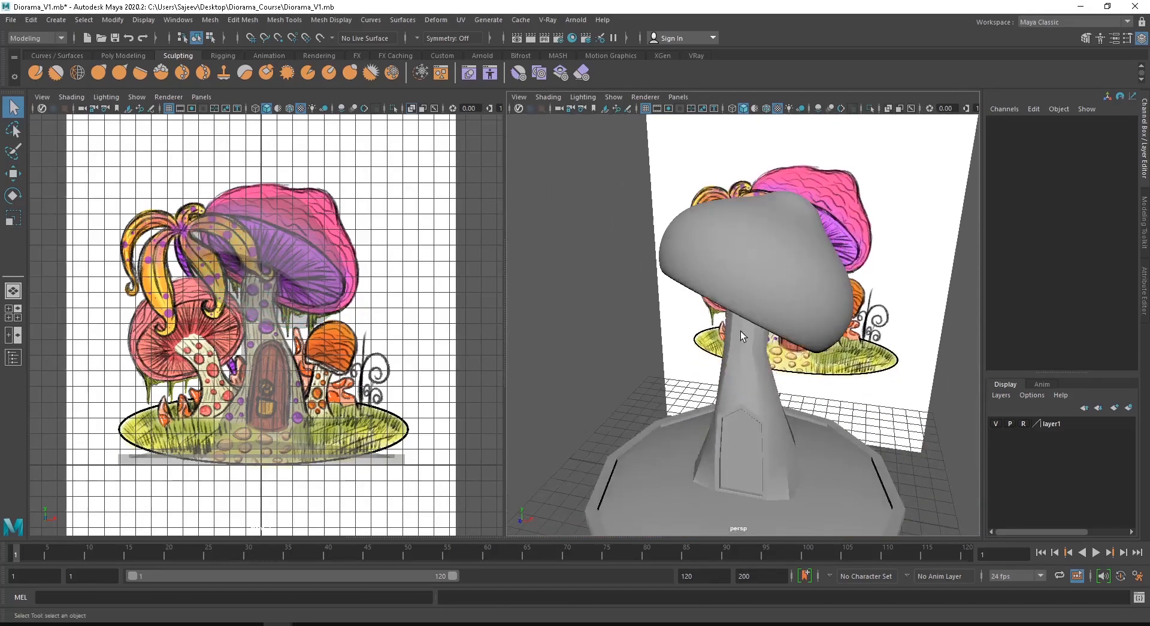
- Select the stalk and examine the low-poly edge layout around its recessed doorway
left_click(741, 328)
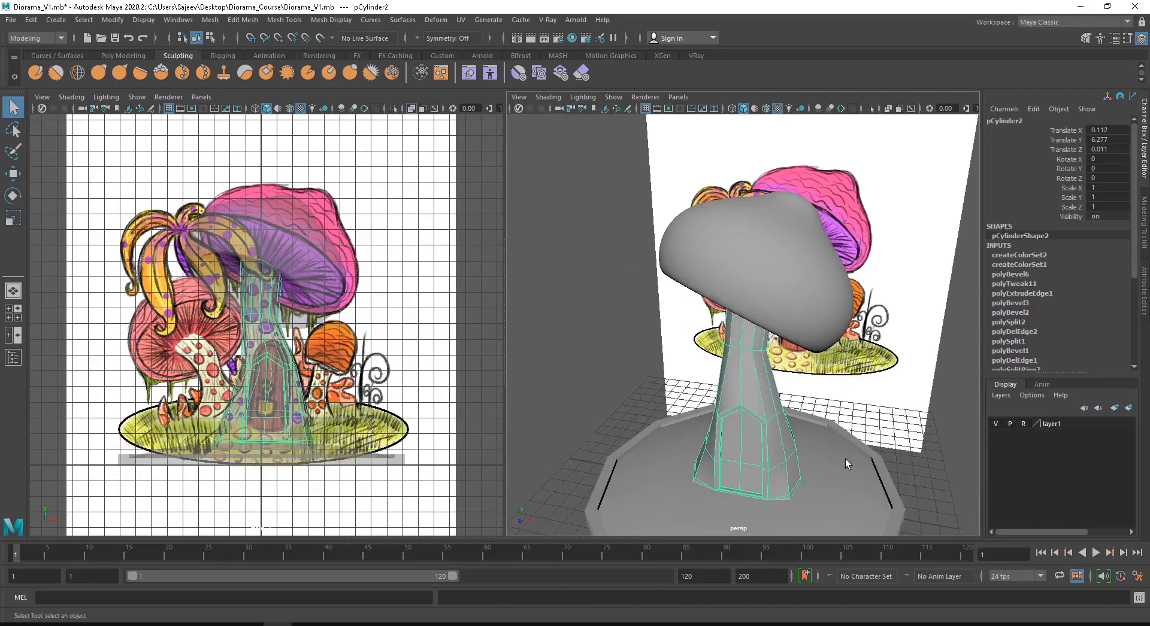
left_click_drag(836, 466, 719, 413, "alt")
middle_click_drag(718, 413, 672, 326, "alt")
right_click_drag(673, 326, 791, 353, "alt")
left_click_drag(790, 353, 688, 377, "alt")
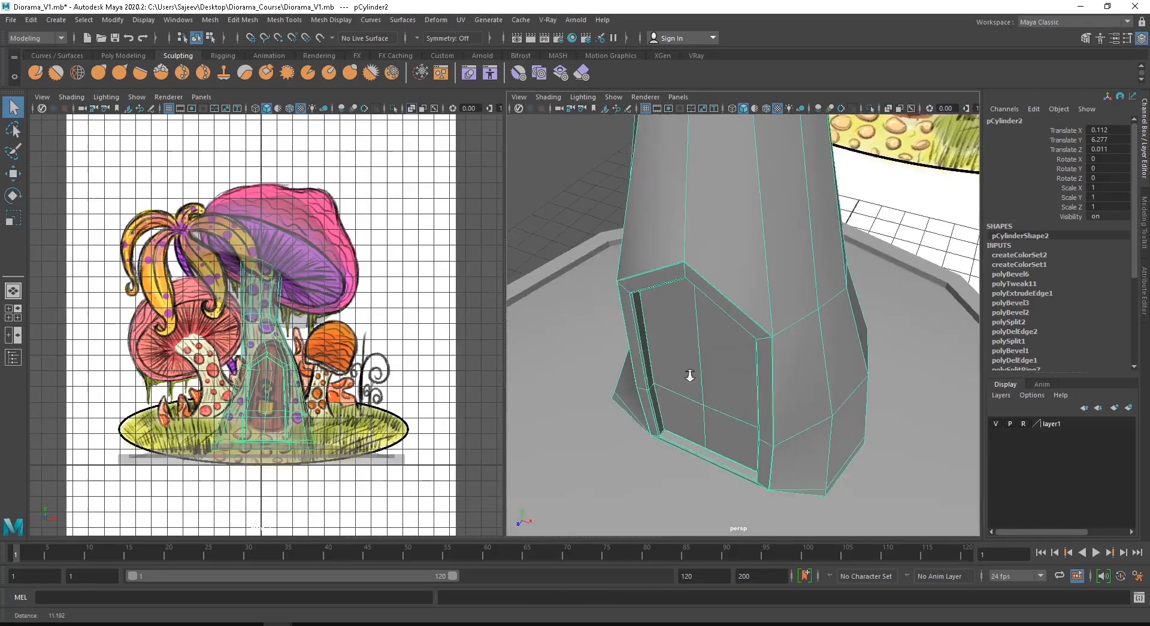
right_click_drag(688, 377, 794, 370, "alt")
left_click_drag(793, 370, 850, 359, "alt")
middle_click_drag(851, 359, 845, 419, "alt")
left_click_drag(846, 419, 857, 373, "alt")
right_click_drag(856, 373, 696, 286, "alt")
left_click_drag(696, 287, 759, 283, "alt")
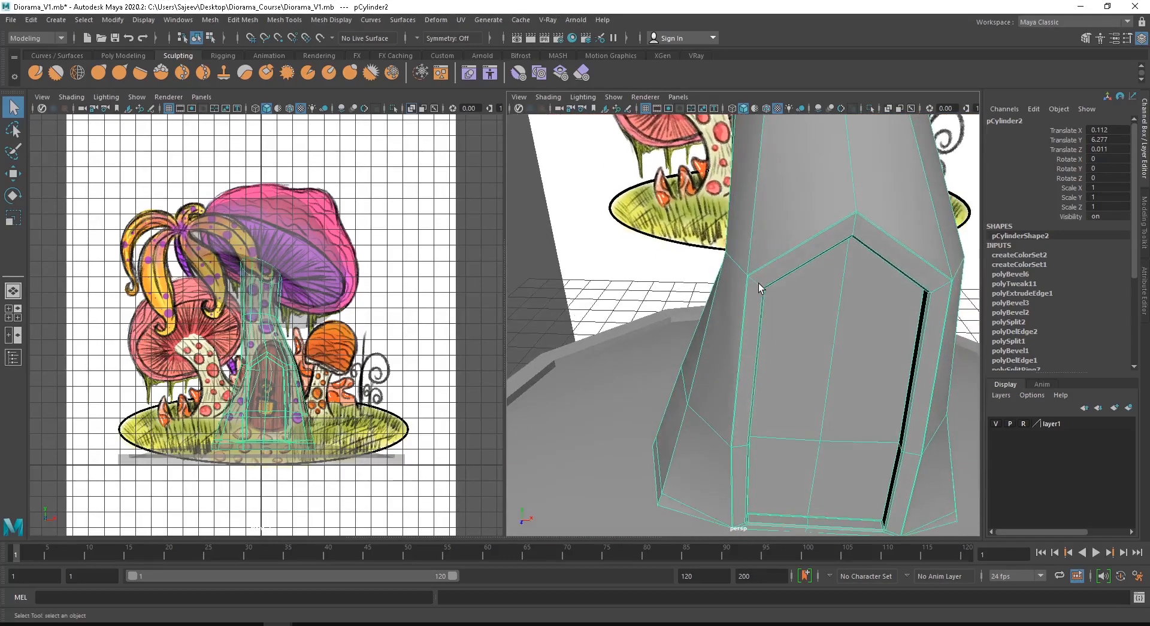
- Turn smooth preview back on for the stalk and deselect it
key("3")
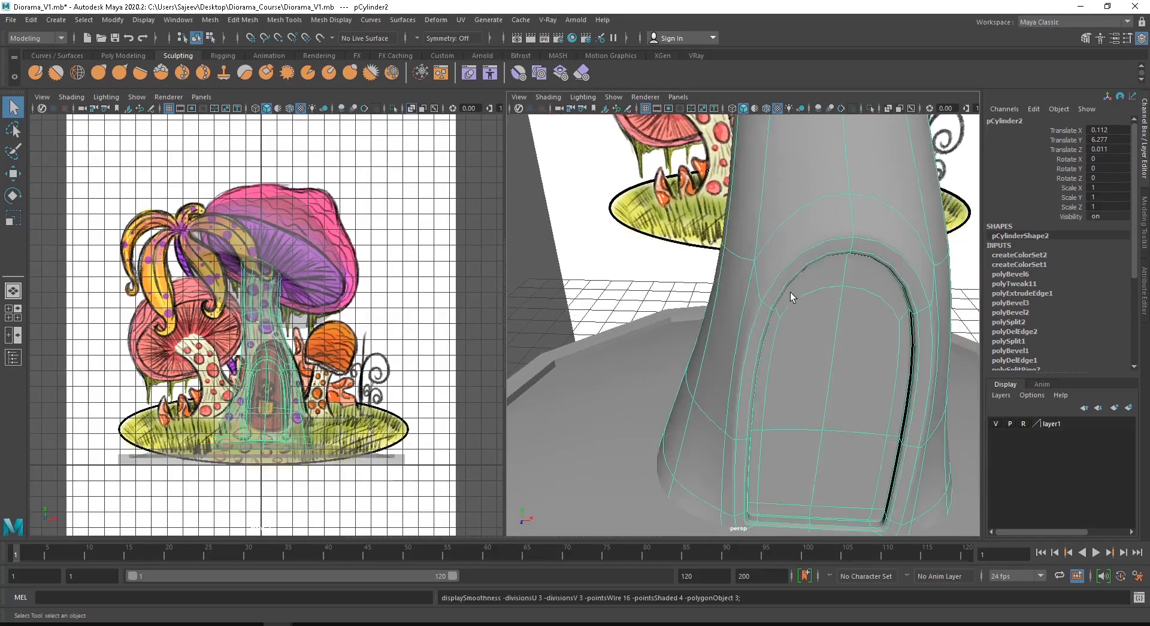
left_click(560, 294)
right_click_drag(842, 285, 764, 277, "alt")
left_click_drag(763, 277, 724, 229, "alt")
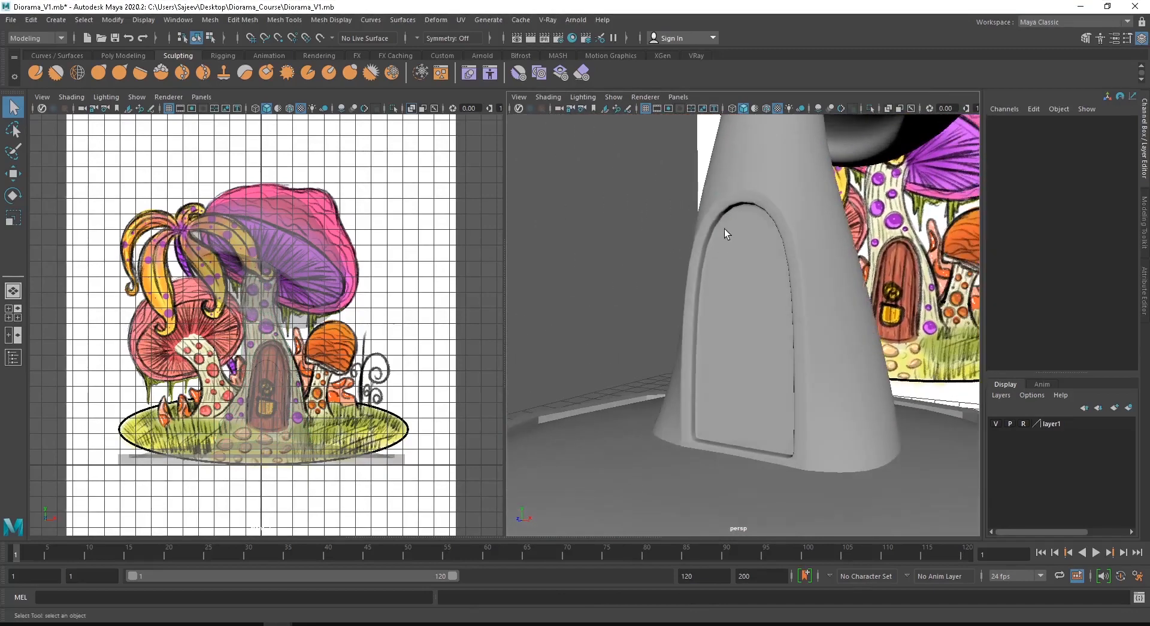
- Examine the whole mushroom and its base from several angles against the reference sketch
left_click_drag(797, 408, 900, 391, "alt")
right_click_drag(860, 361, 809, 285, "alt")
mouse_move(809, 285)
left_mouse_down("alt")
mouse_move(799, 309)
mouse_move(728, 321)
mouse_move(829, 288)
left_mouse_up("alt")
right_click_drag(827, 315, 688, 304, "alt")
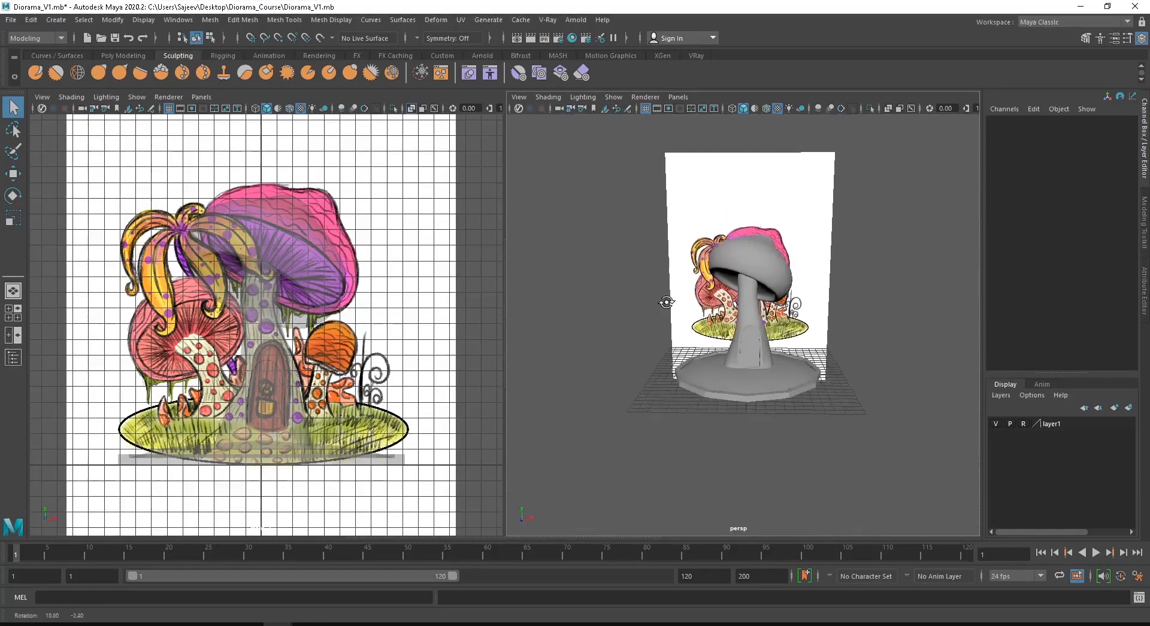
left_click_drag(667, 303, 658, 303, "alt")
mouse_move(762, 317)
left_mouse_down("alt")
mouse_move(664, 308)
mouse_move(623, 330)
mouse_move(808, 308)
mouse_move(773, 302)
left_mouse_up("alt")
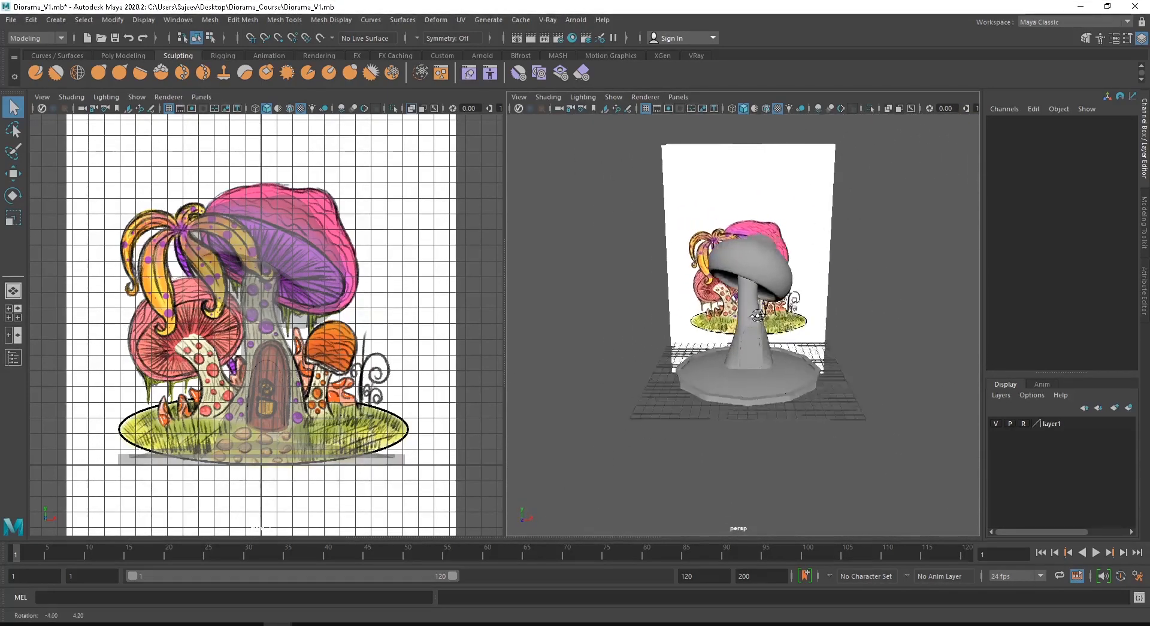
right_click_drag(688, 335, 791, 365, "alt")
left_click_drag(689, 335, 824, 317, "alt")
right_click_drag(824, 318, 670, 335, "alt")
left_click_drag(753, 322, 705, 328, "alt")
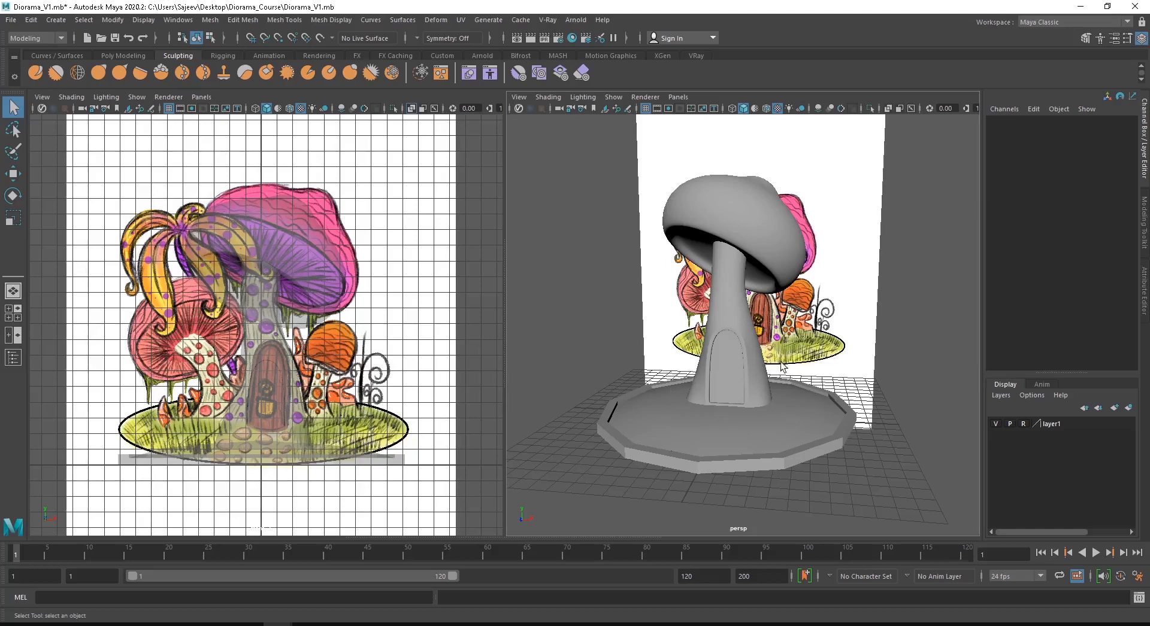
- Check the small orange mushroom in the front view's reference sketch, and switch that viewport to the top view
scroll(340, 368, "up", 5)
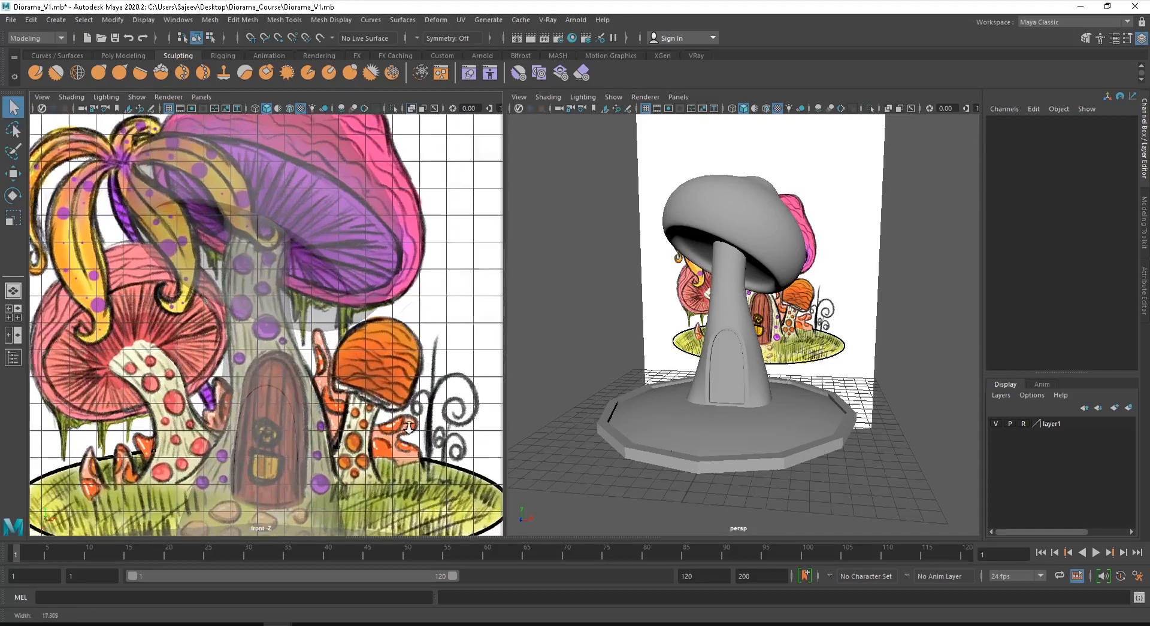
scroll(823, 400, "up", 4)
scroll(823, 400, "down", 1)
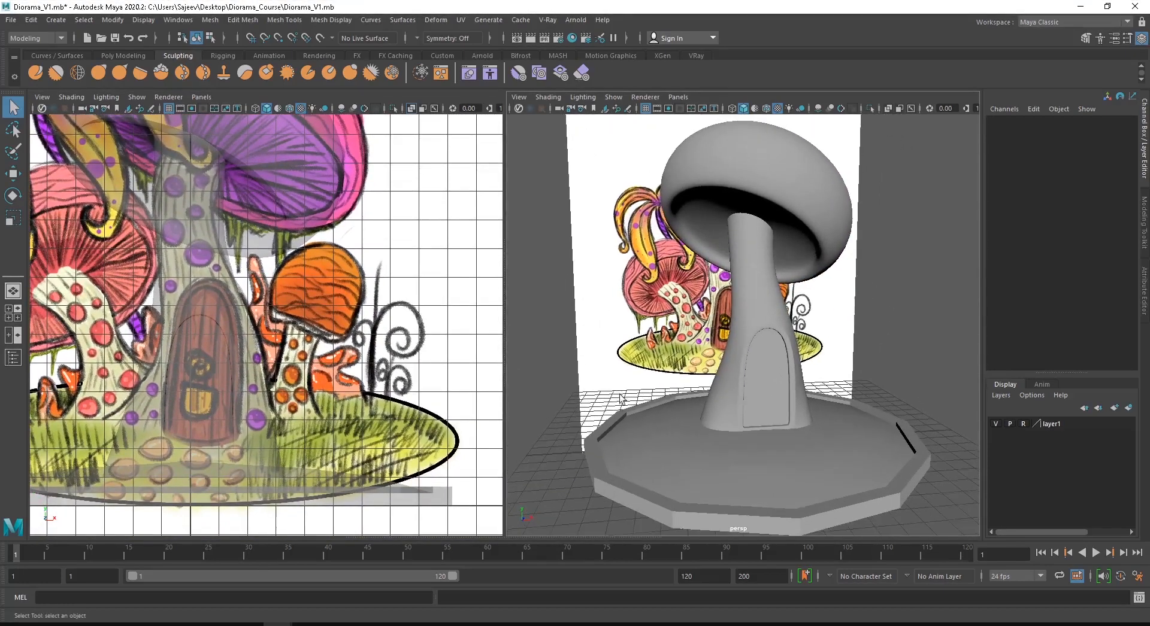
scroll(407, 404, "up", 2)
scroll(346, 377, "down", 3)
scroll(346, 377, "down", 2)
key("space")
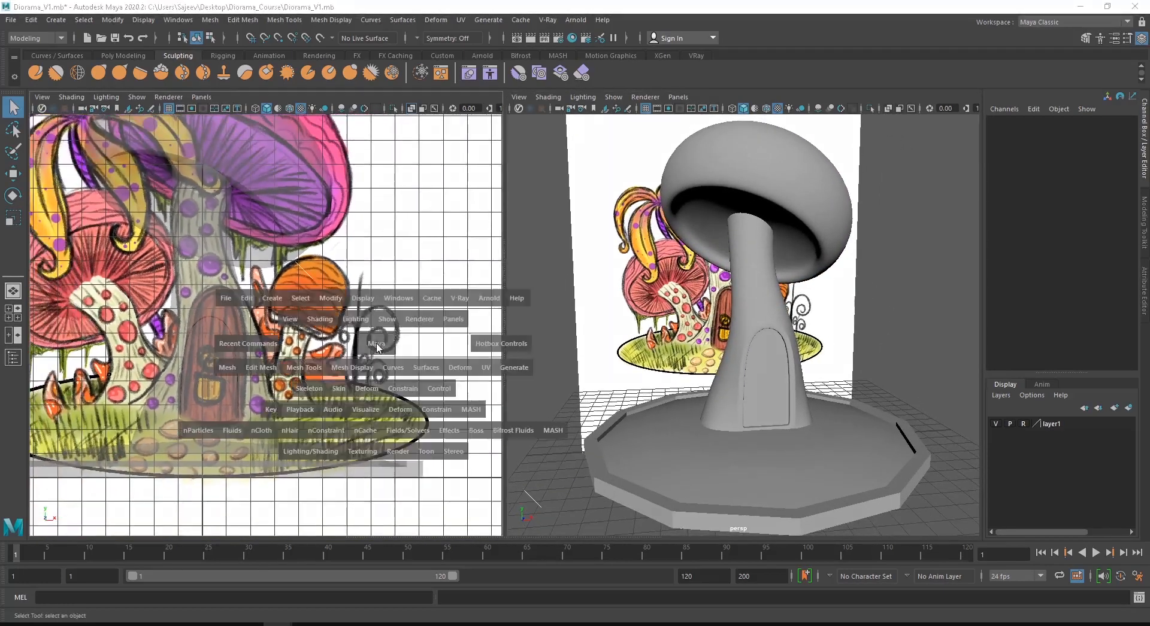
left_click_drag(306, 350, 303, 343)
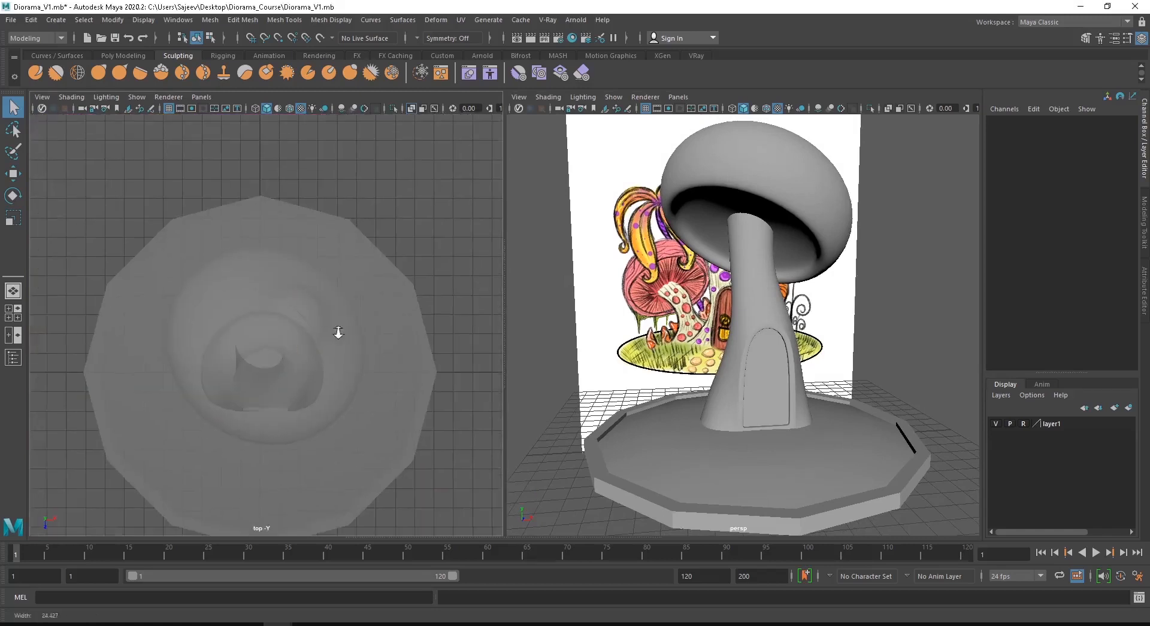
- Frame the round base in the top view and turn on wireframe on shaded there
scroll(293, 244, "up", 3)
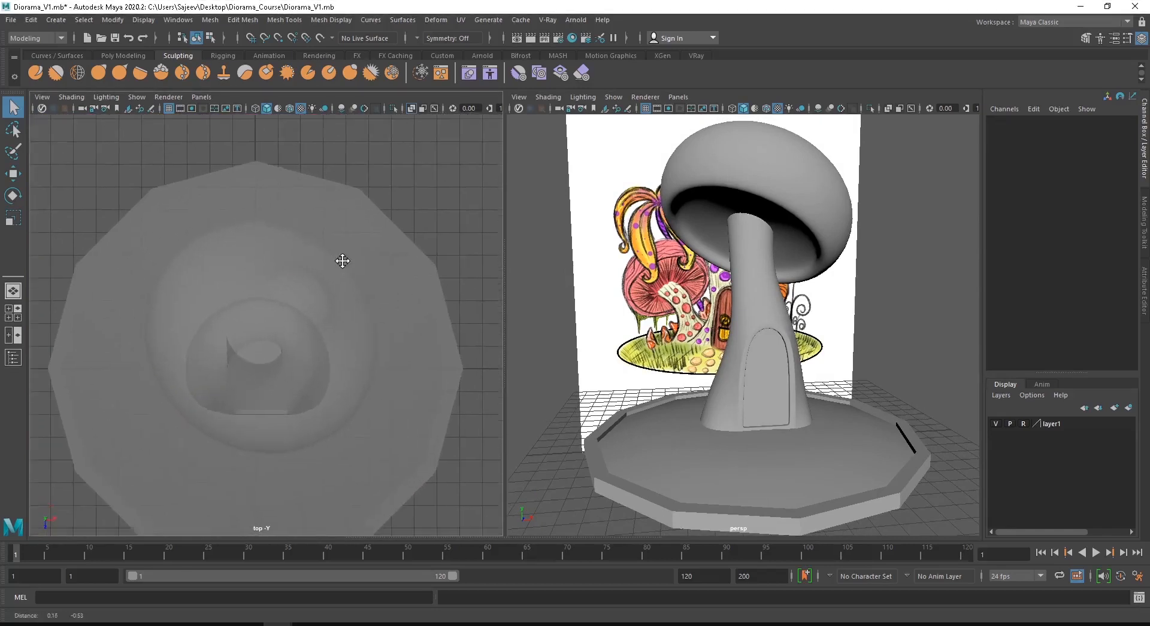
scroll(257, 239, "down", 2)
scroll(387, 273, "up", 2)
right_click_drag(387, 273, 344, 254, "alt")
middle_click_drag(343, 254, 343, 292, "alt")
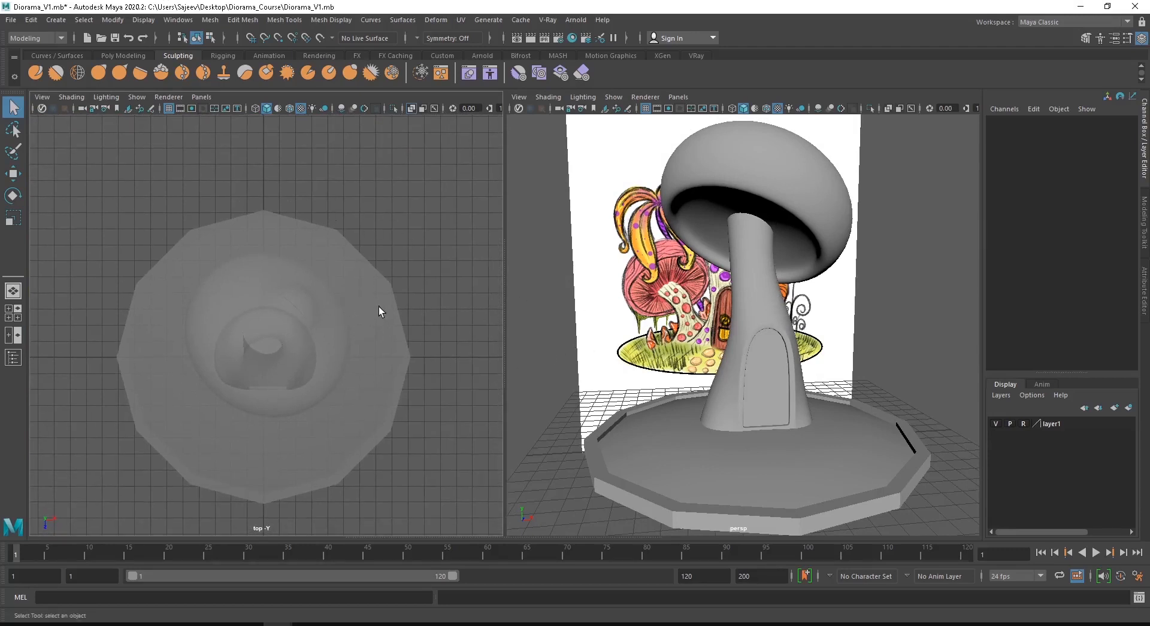
right_click_drag(379, 307, 305, 218, "alt")
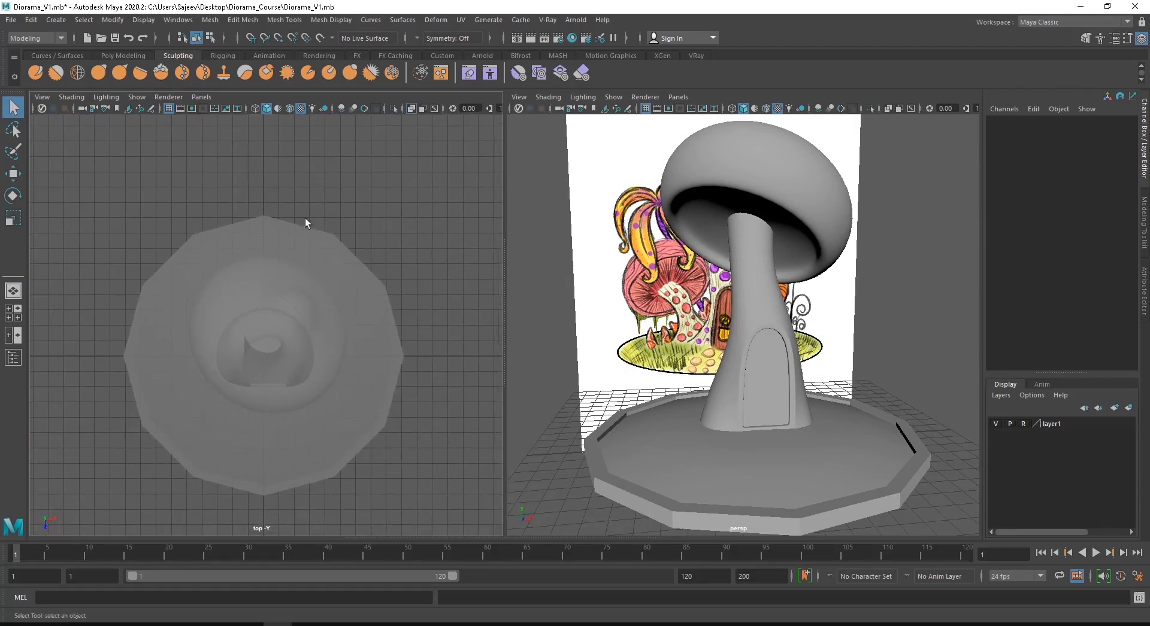
left_click(288, 110)
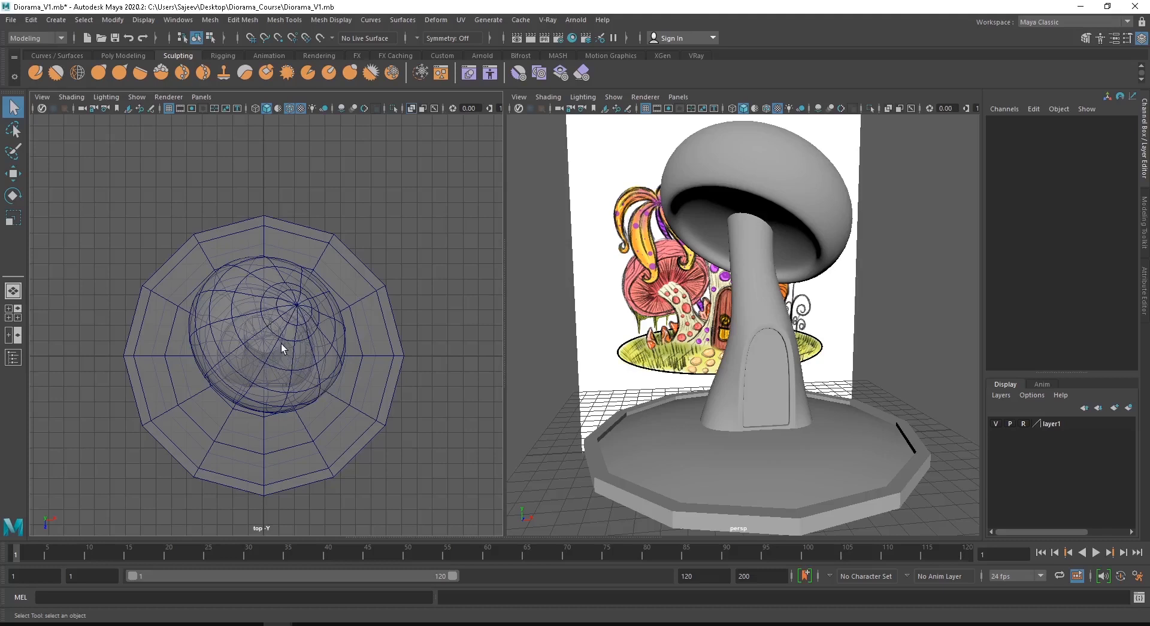
scroll(671, 450, "down", 5)
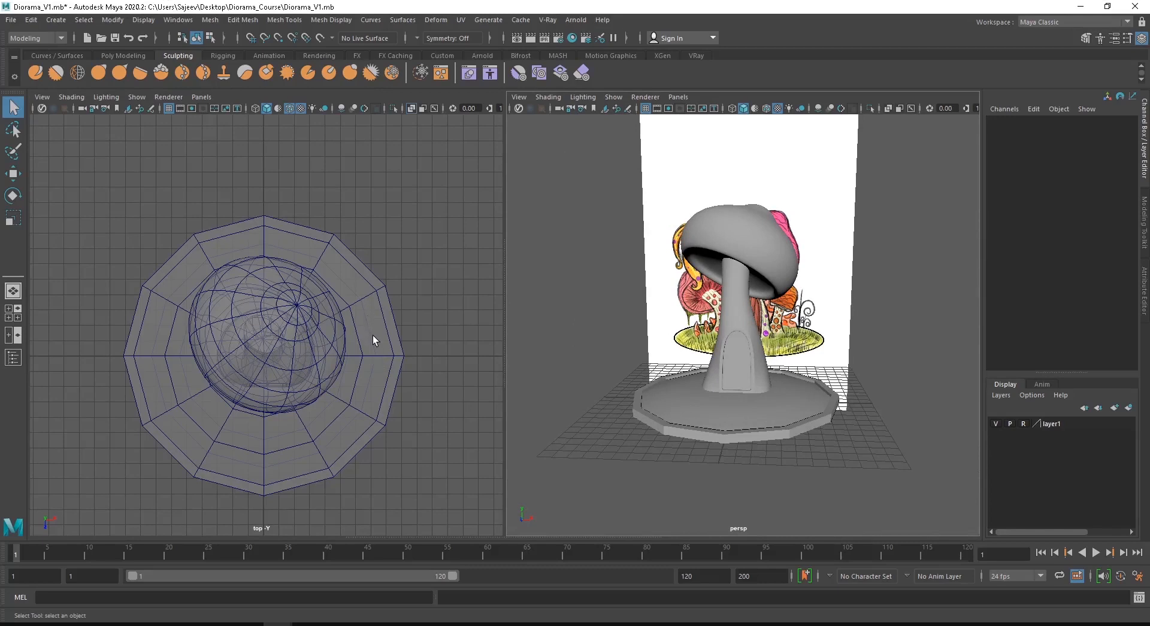
left_click(290, 109)
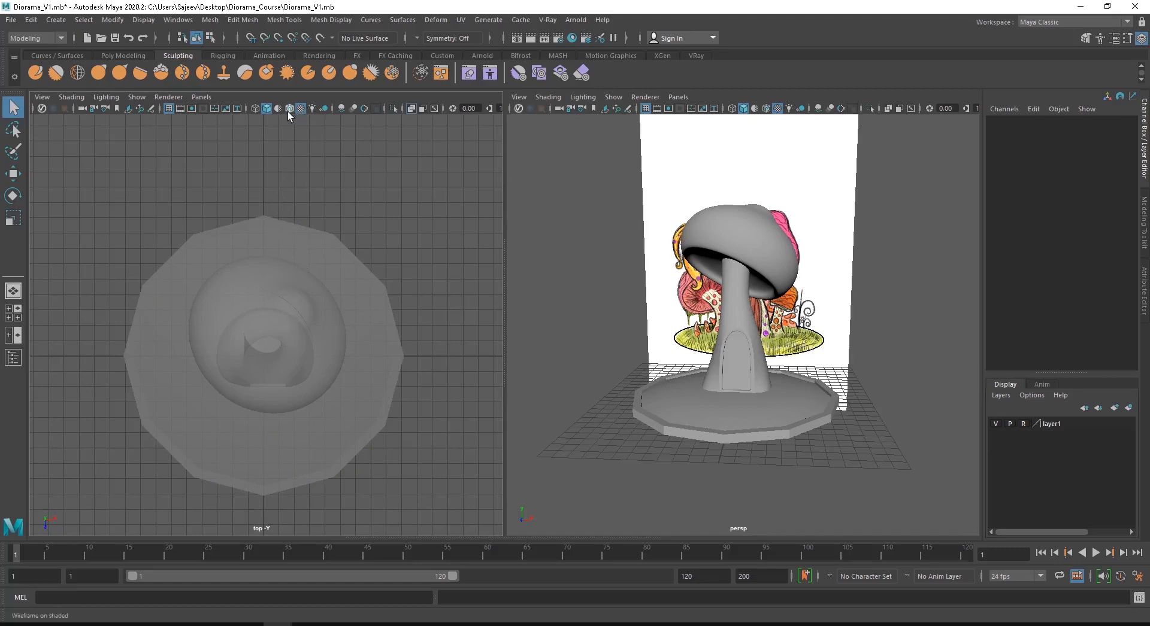
left_click(289, 109)
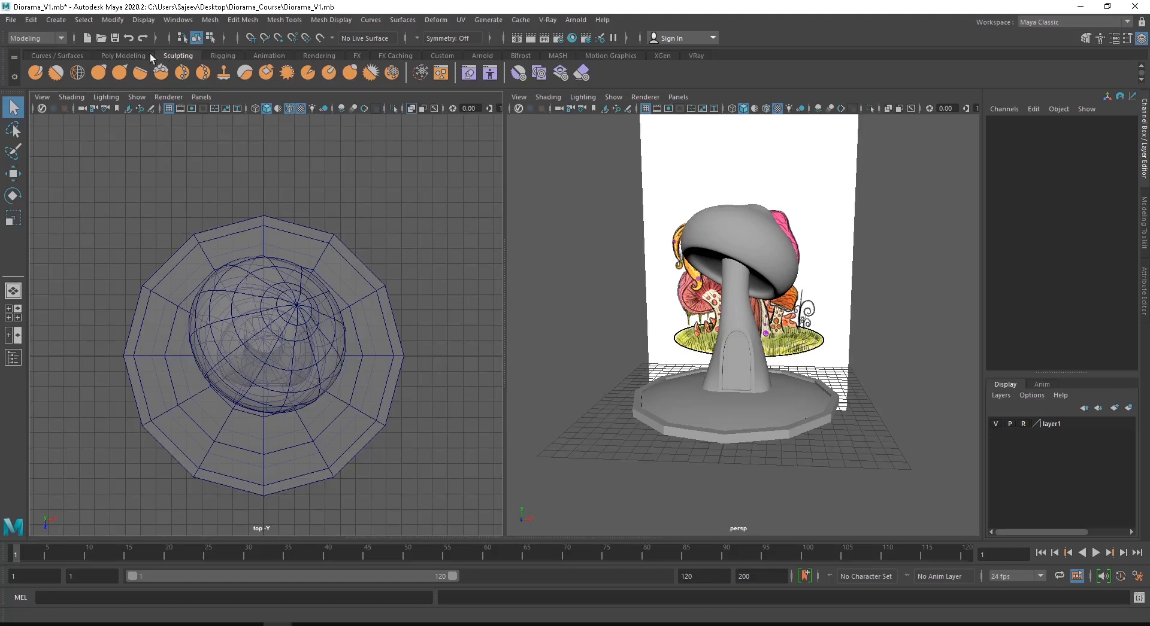
- Create a polygon cylinder beside the main stalk, about 0.88 in radius and 5.76 high, and return the top viewport to the front view
left_click(131, 56)
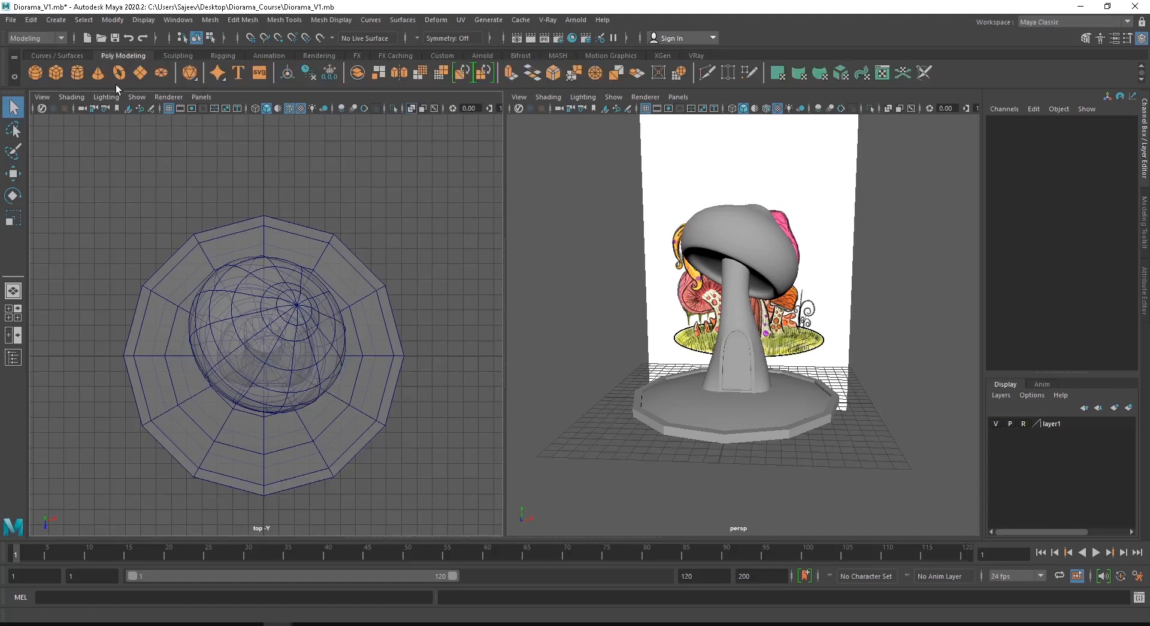
left_click(76, 73)
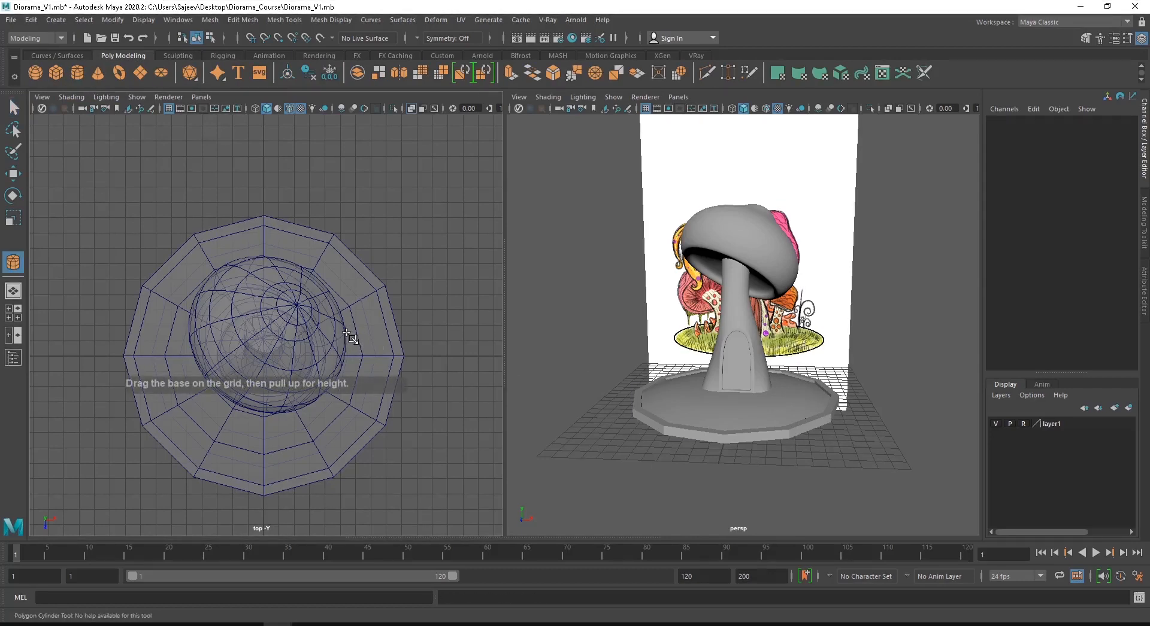
mouse_move(346, 333)
left_mouse_down()
mouse_move(360, 340)
mouse_move(358, 369)
mouse_move(324, 318)
mouse_move(325, 328)
left_mouse_up()
key("space")
key("q")
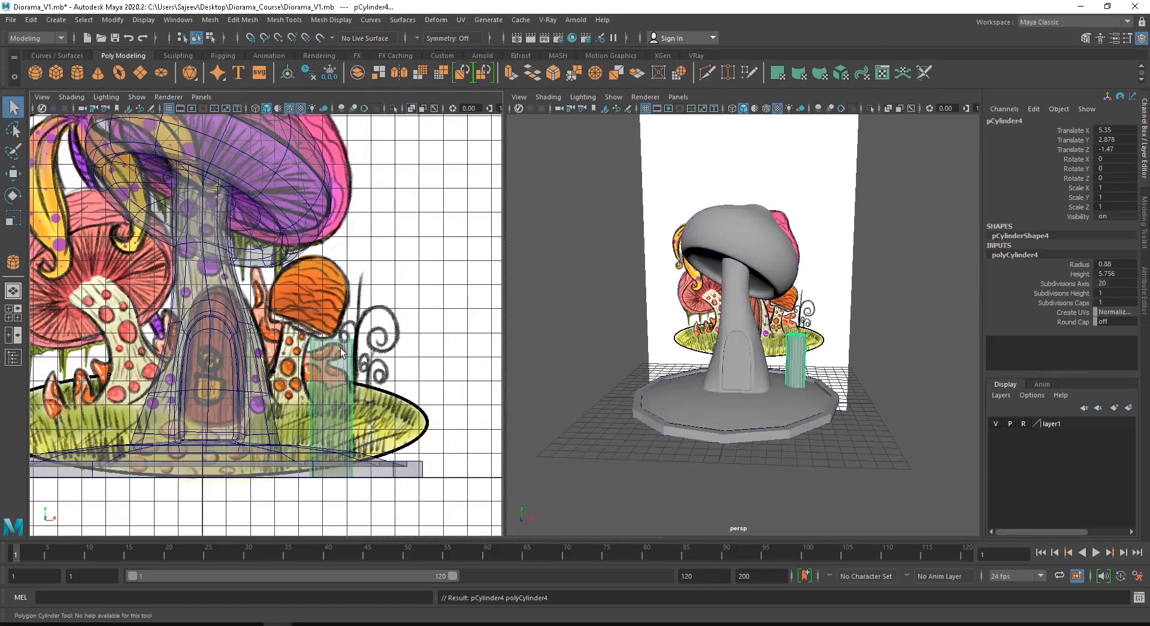
- Move the cylinder onto the small orange mushroom's stem in the front view, at about X 4.05, Y 3.99
key("w")
scroll(346, 377, "up", 2)
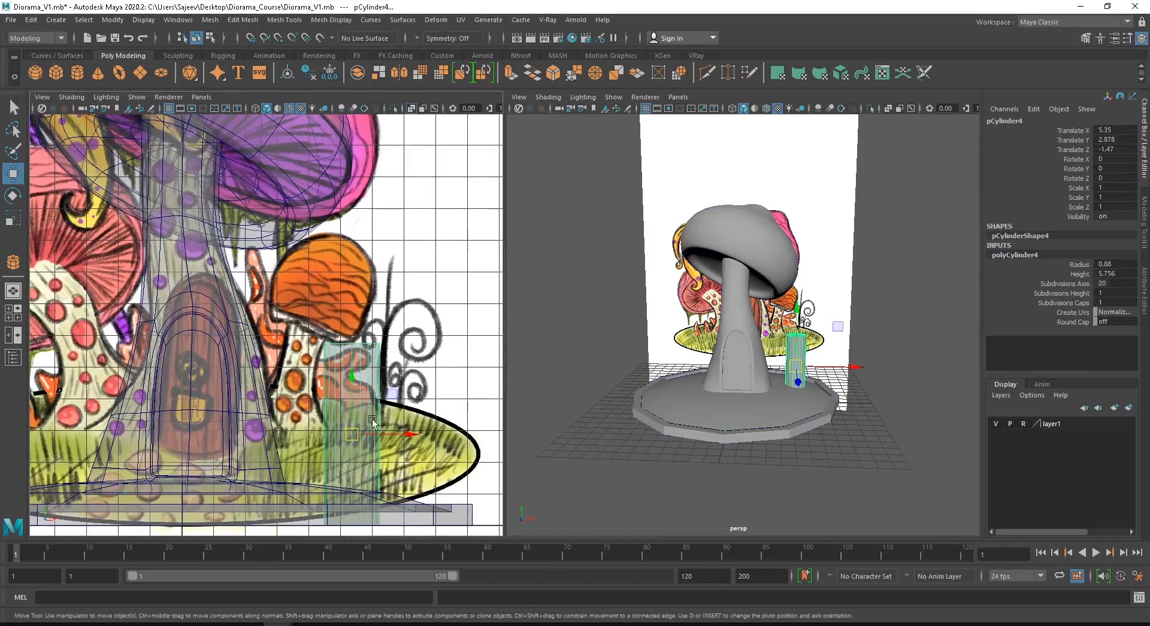
scroll(351, 399, "up", 1)
scroll(351, 398, "up", 1)
left_click_drag(345, 418, 299, 378)
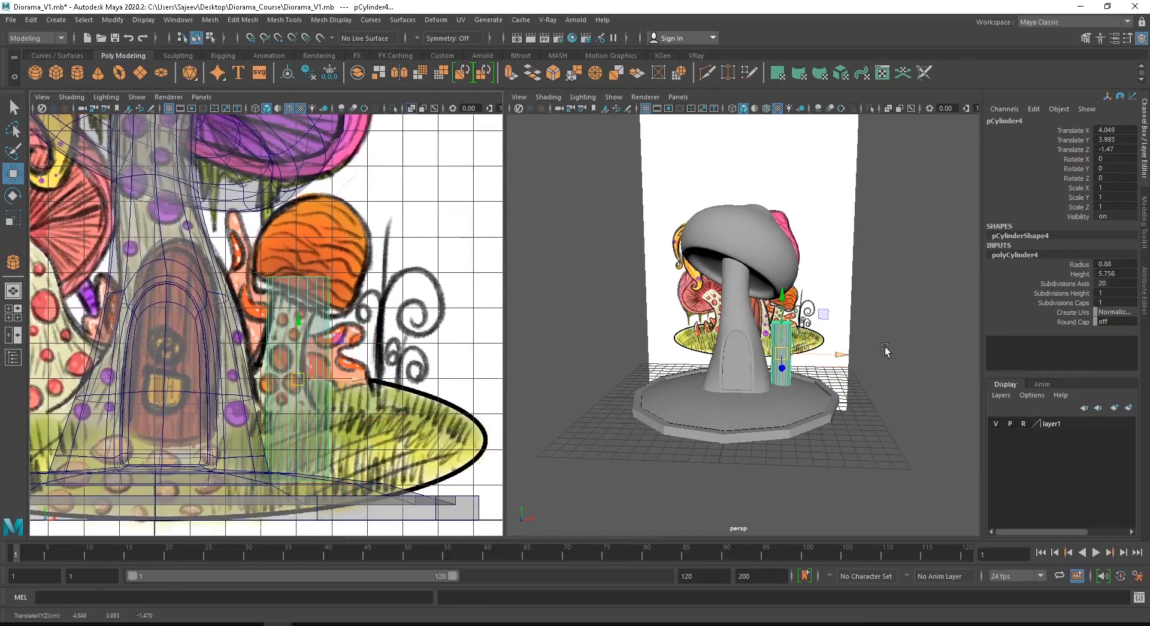
- Move the cylinder farther back on the base behind the main stalk, to about X 3.75, Z -2.50
scroll(863, 355, "up", 3)
left_click_drag(824, 358, 670, 411, "alt")
left_click_drag(735, 433, 727, 430)
left_click_drag(305, 358, 446, 361, "alt")
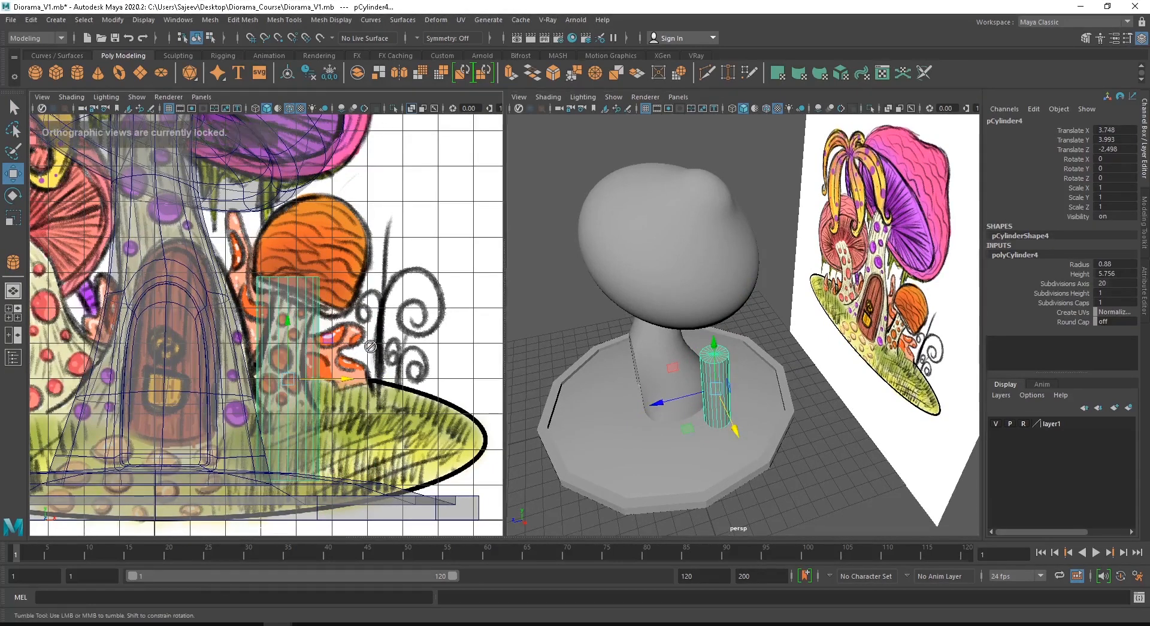
- Lower the stem cylinder slightly to Y 3.943 and set its axis subdivisions to 12
left_click_drag(719, 395, 826, 363, "alt")
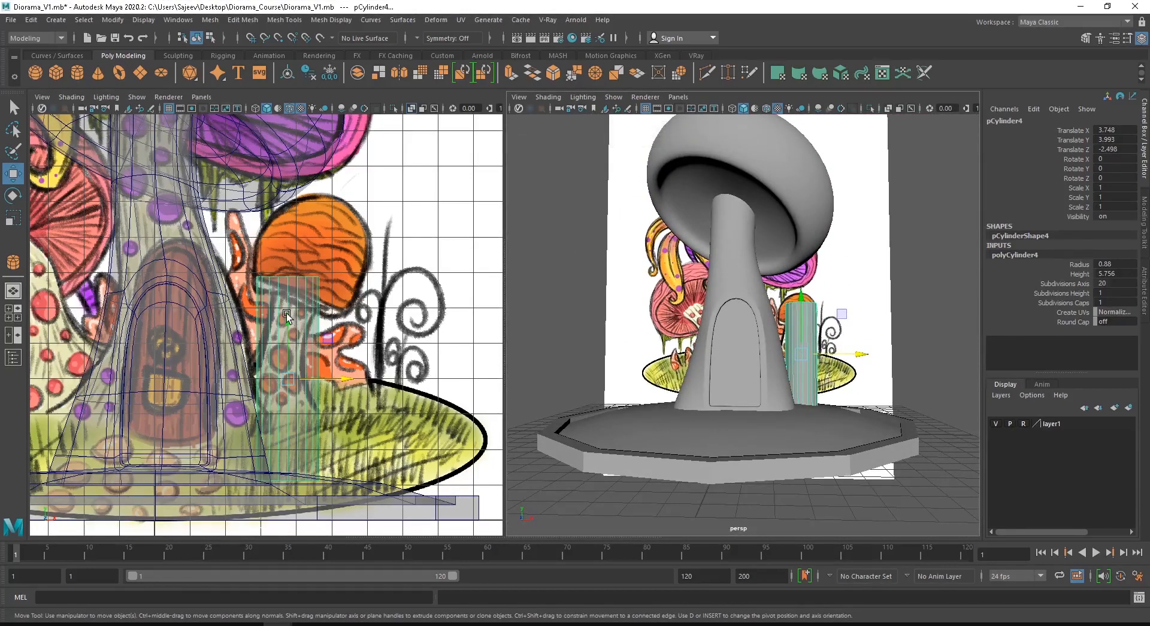
left_click_drag(288, 322, 288, 324)
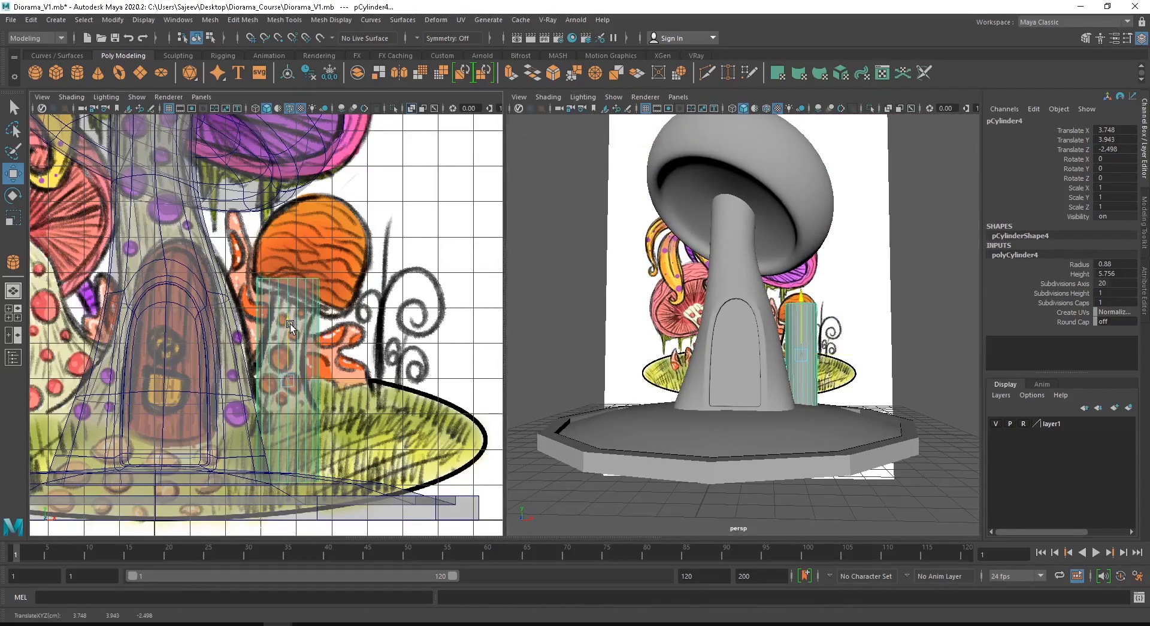
double_click(1112, 284)
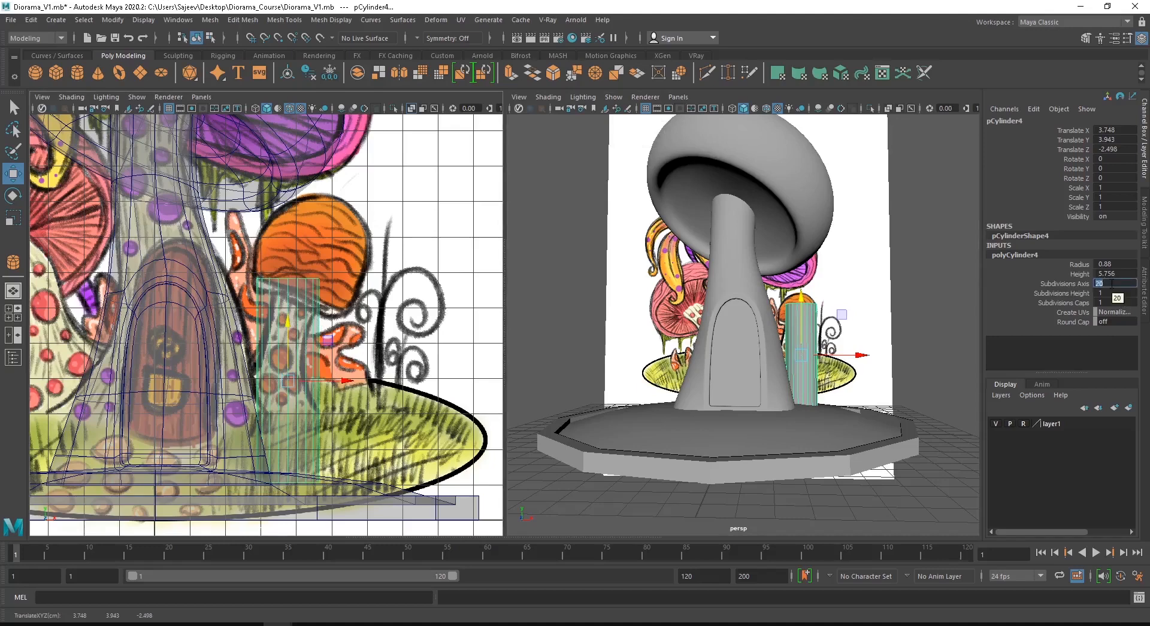
key("Return")
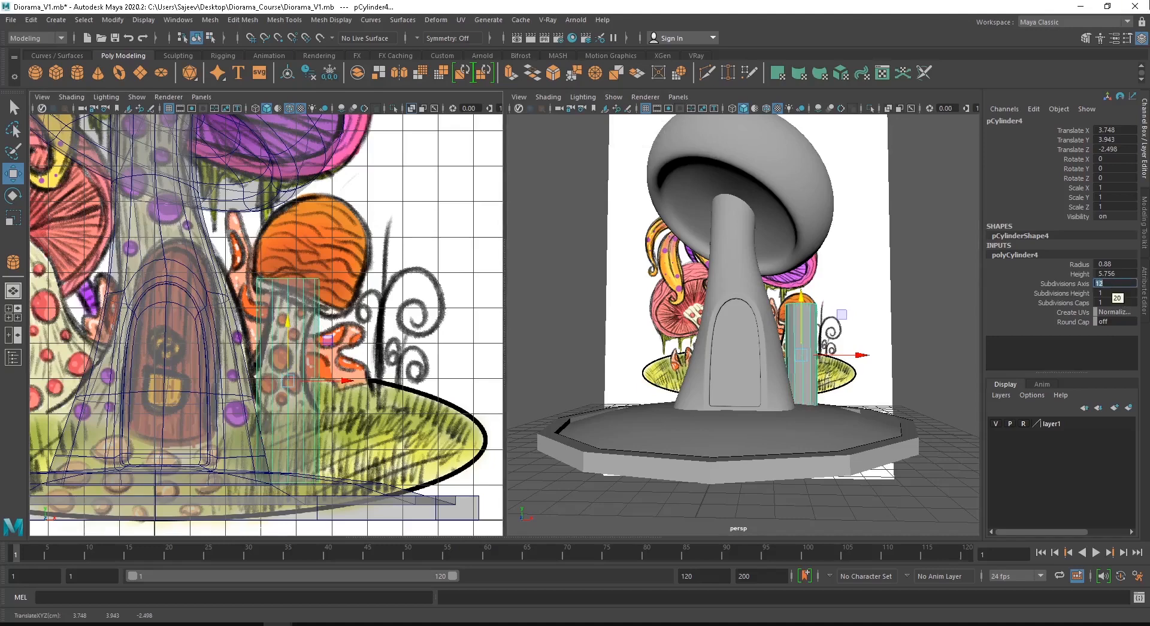
scroll(297, 320, "up", 2)
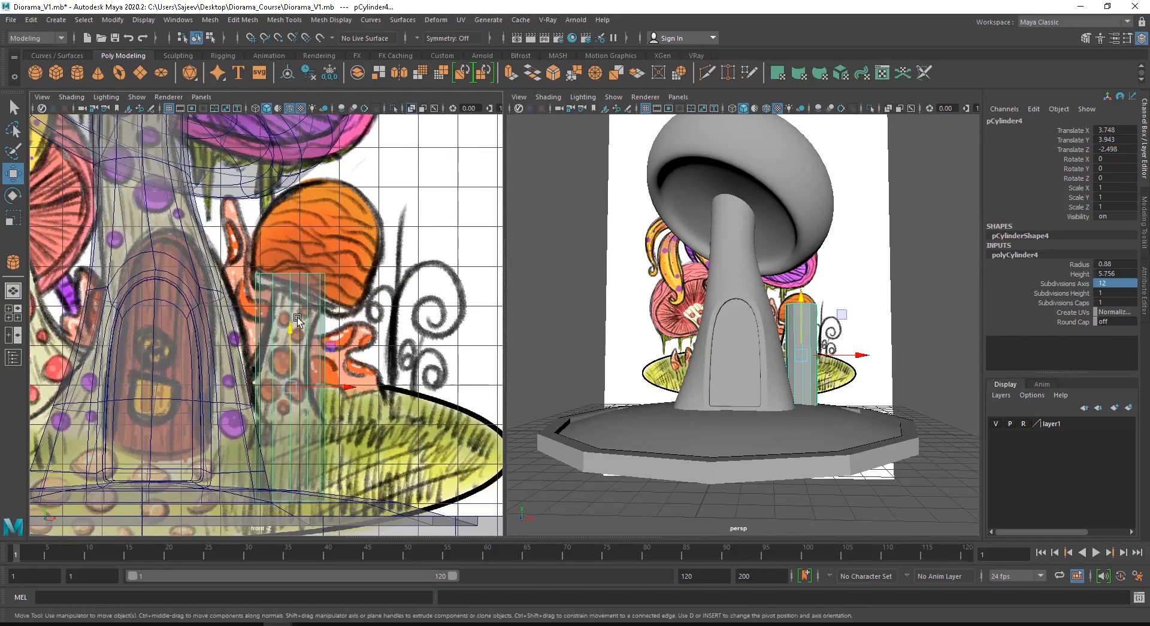
left_click_drag(299, 319, 310, 318, "alt")
middle_click_drag(313, 387, 323, 352, "alt")
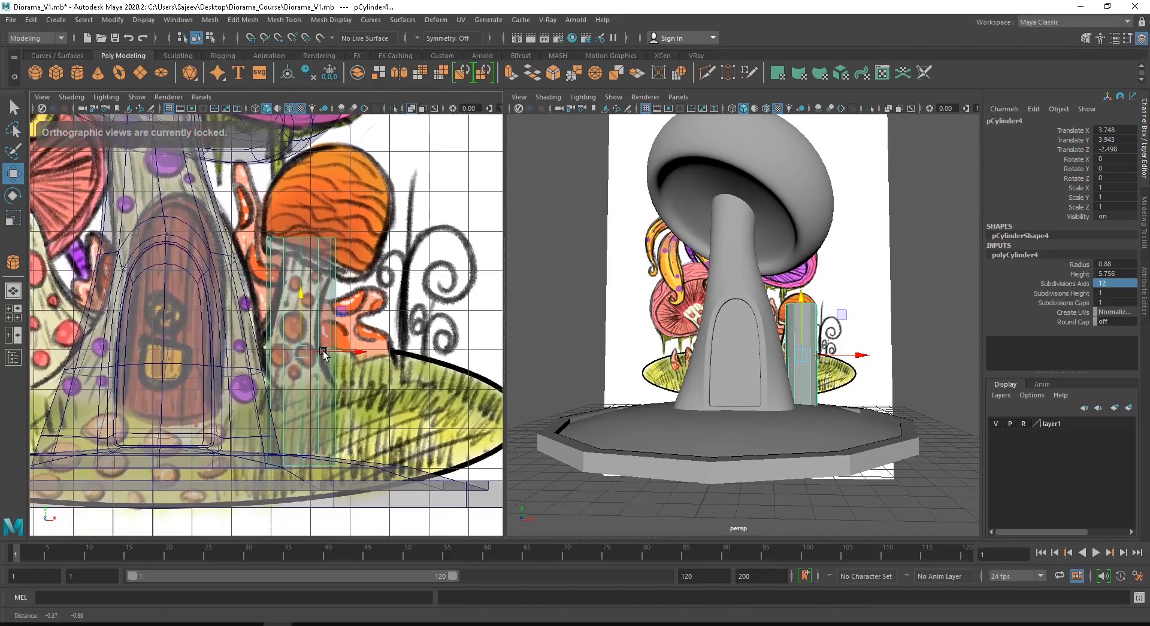
scroll(324, 354, "up", 1)
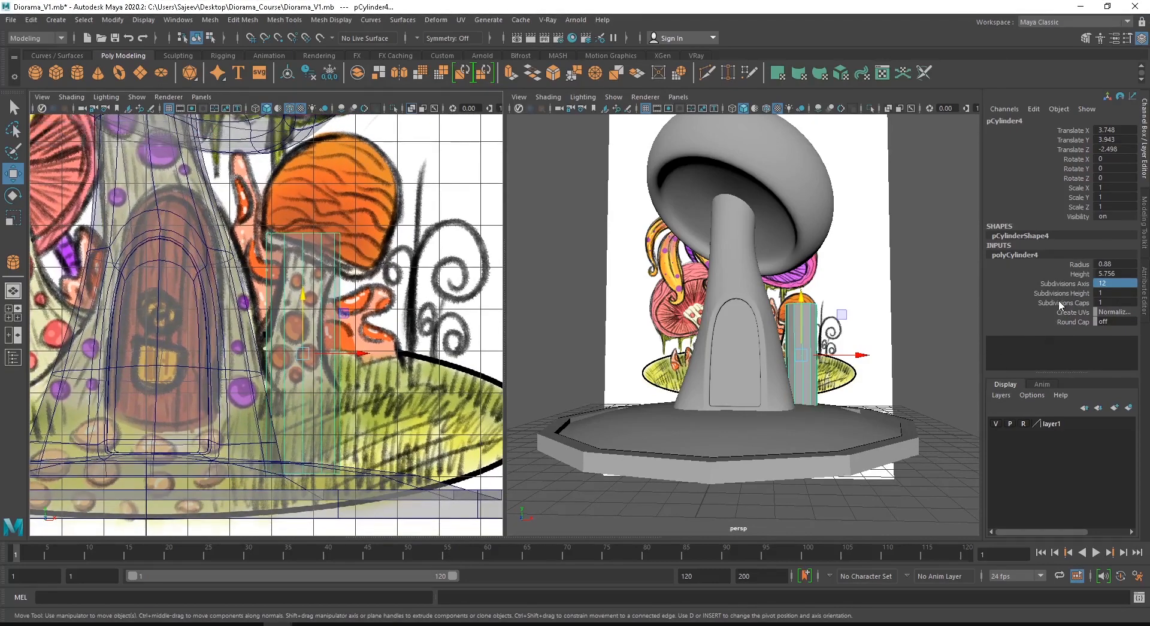
left_click(1059, 293)
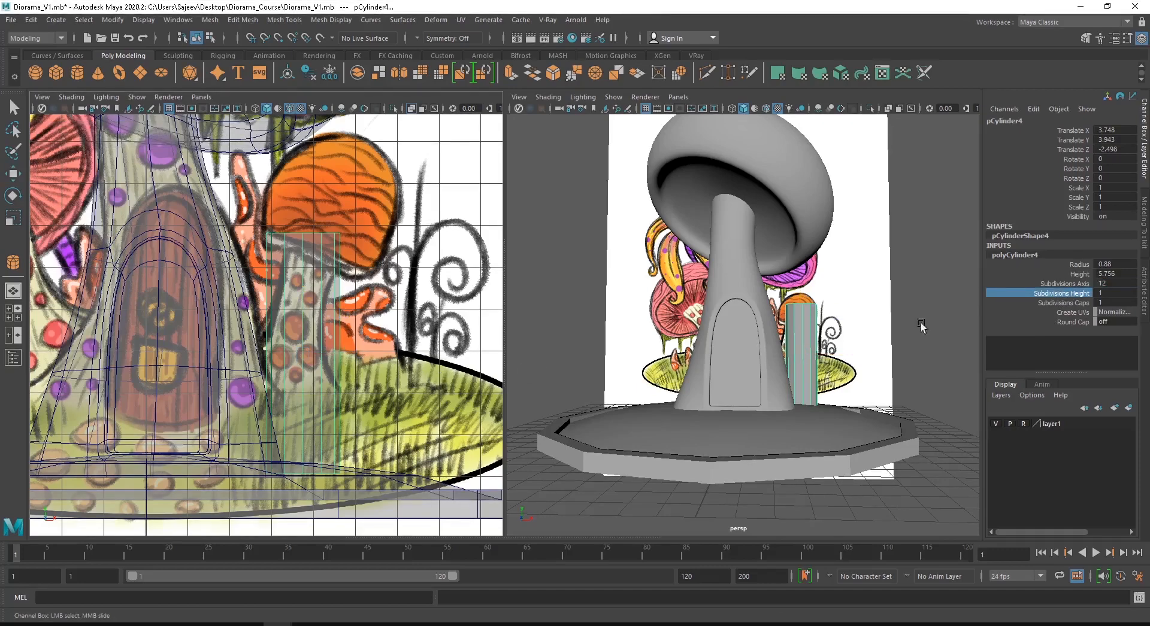
middle_click_drag(325, 332, 338, 332)
key("ctrl+z")
- Narrow, tilt and lower the stem's top vertices to meet the underside of the sketched orange cap, centred at about X 3.99, Y 6.43
right_click(330, 269)
left_click(268, 268)
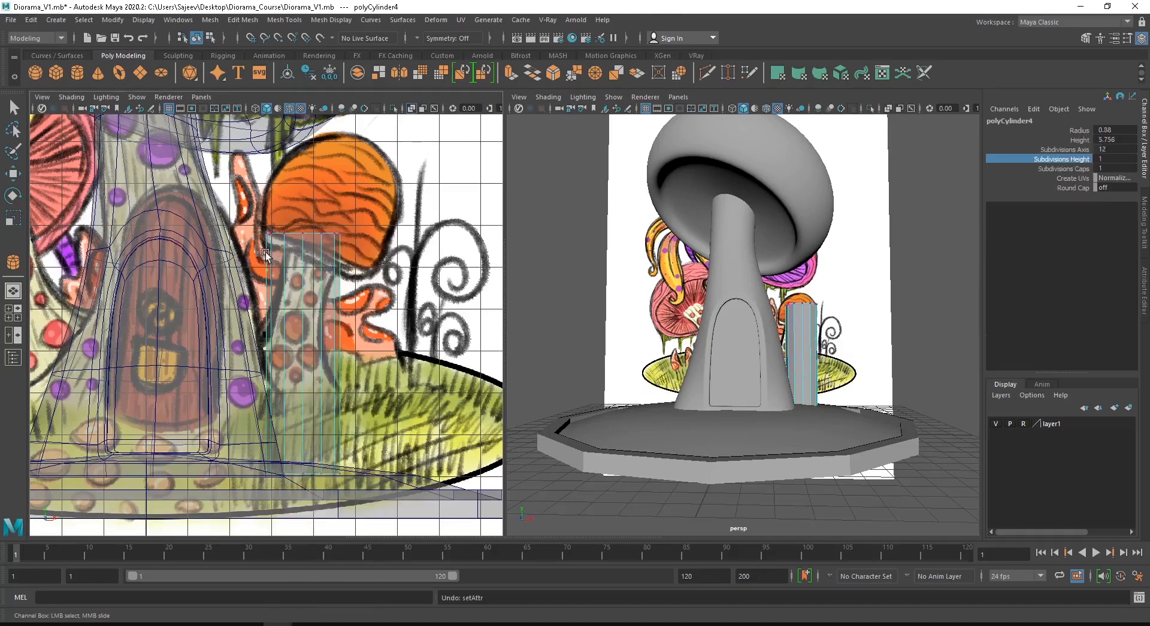
left_click_drag(249, 209, 390, 250)
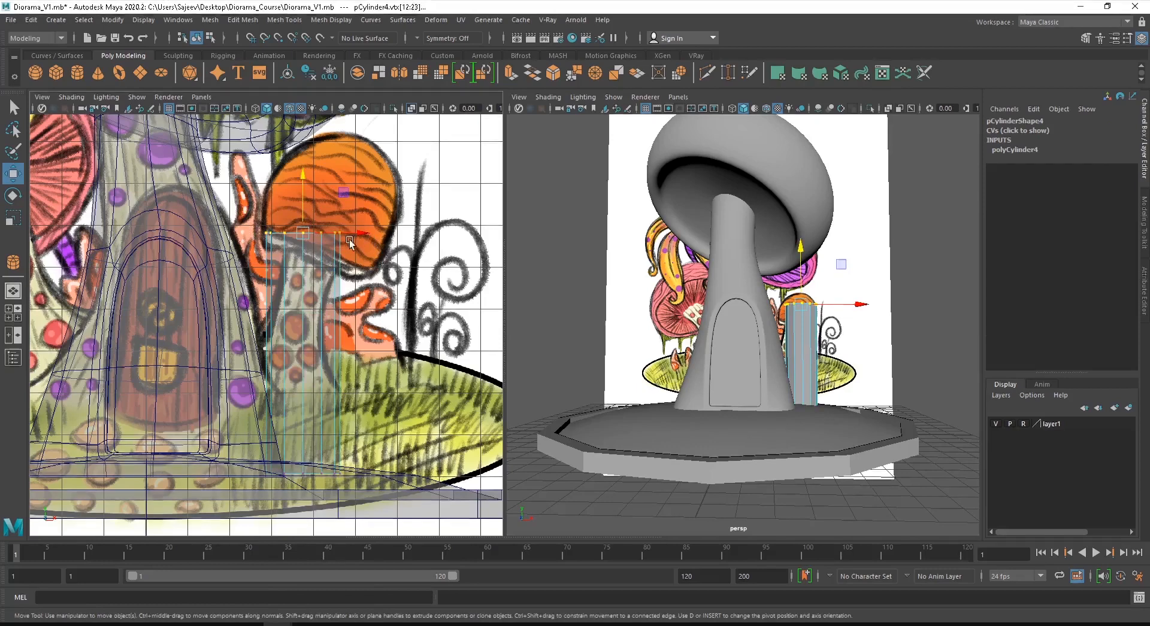
key("r")
left_click_drag(304, 233, 316, 253)
key("w")
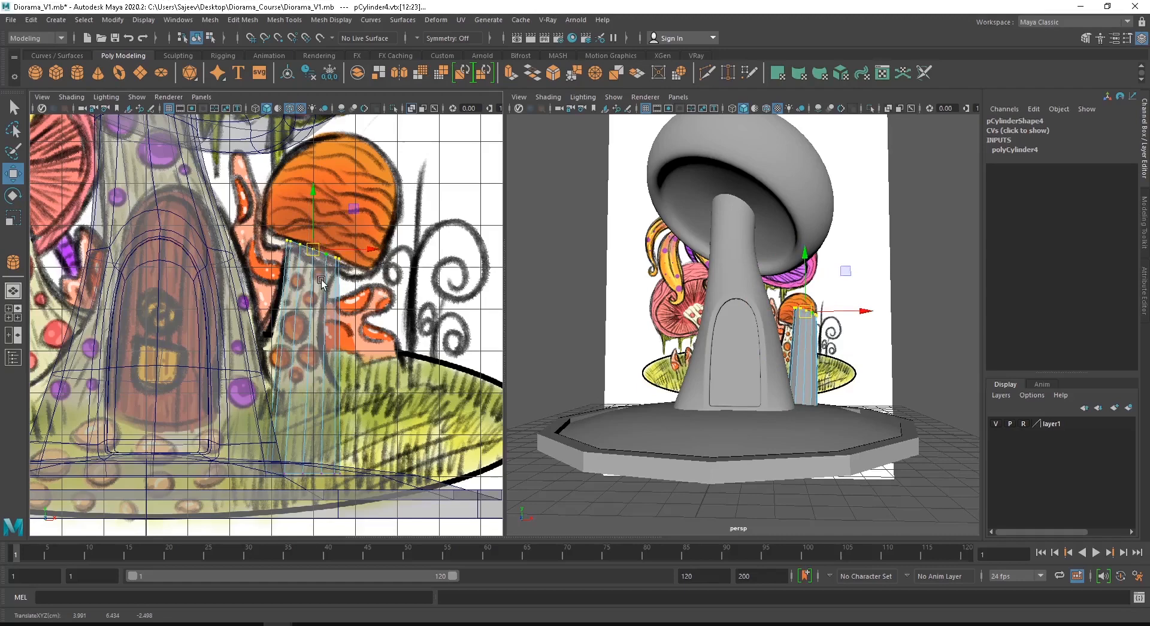
- Insert two edge loops around the small stem, one near mid-height and one nearer the base
right_click_drag(308, 296, 324, 314)
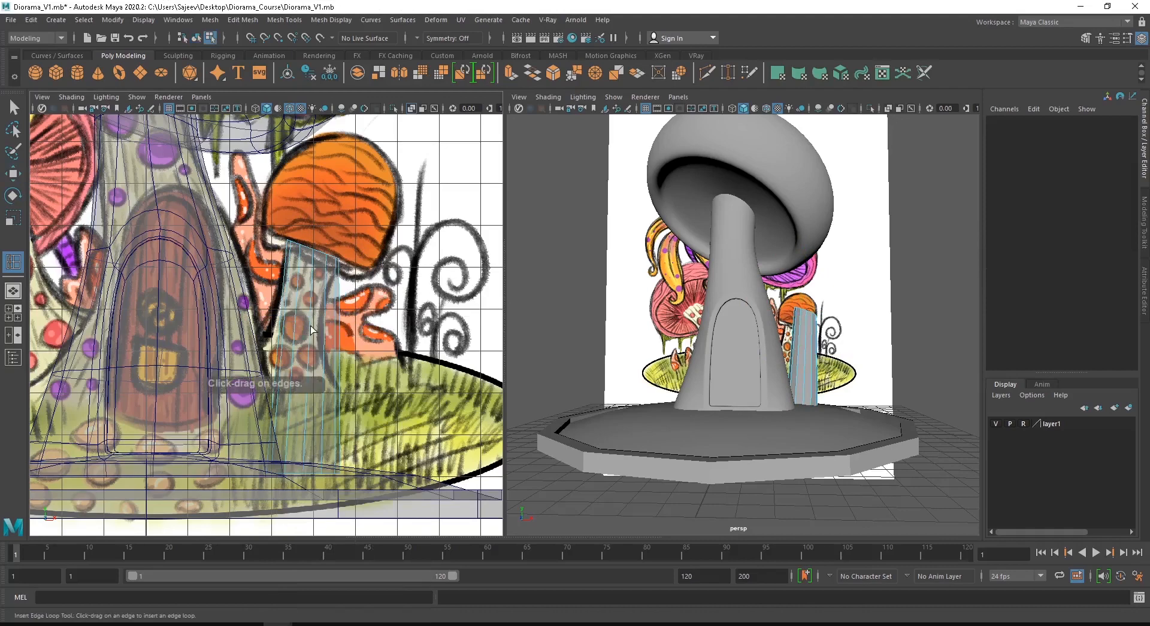
left_click(311, 330)
left_click(308, 413)
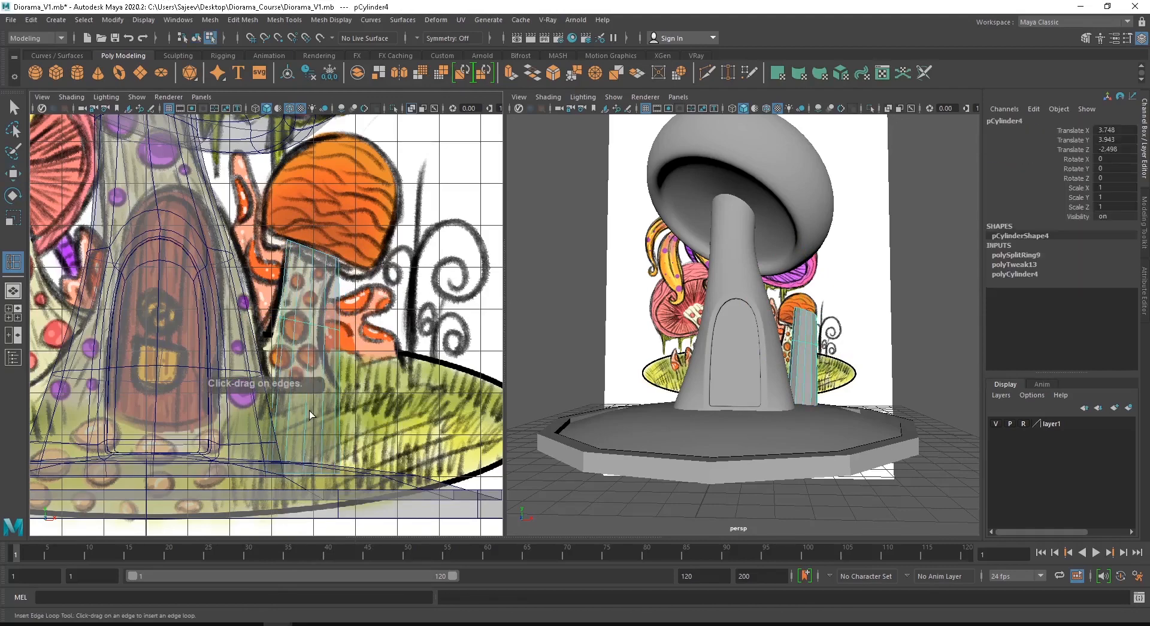
- Shift the stem's lower and middle edge loops toward the main stalk along X to follow the sketched curve
key("w")
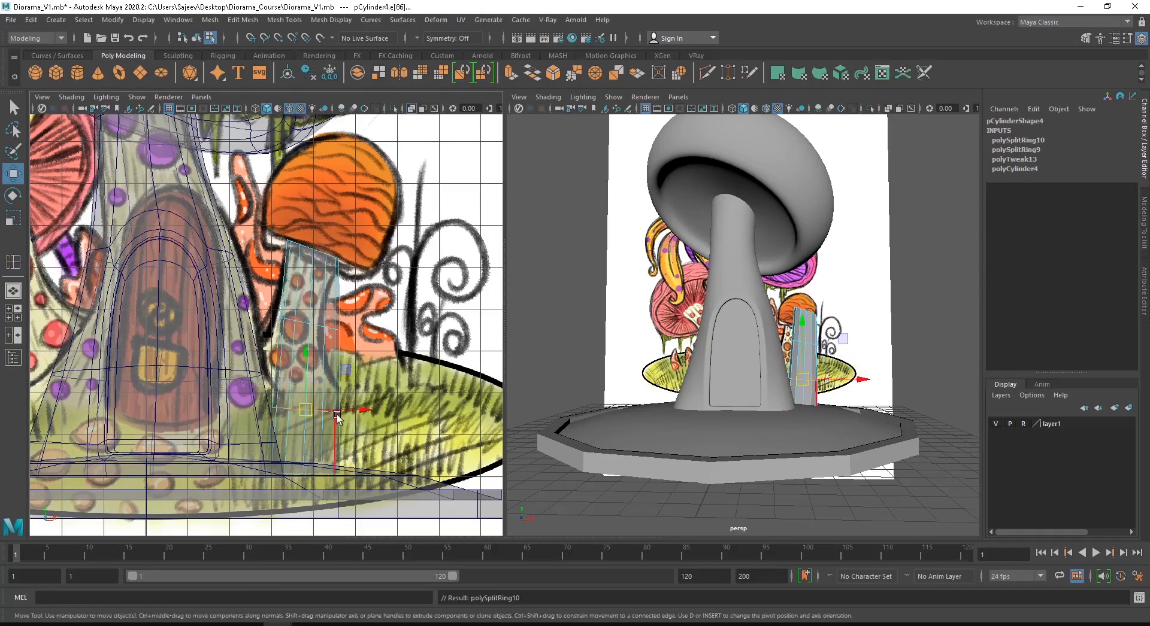
left_click_drag(306, 410, 348, 411)
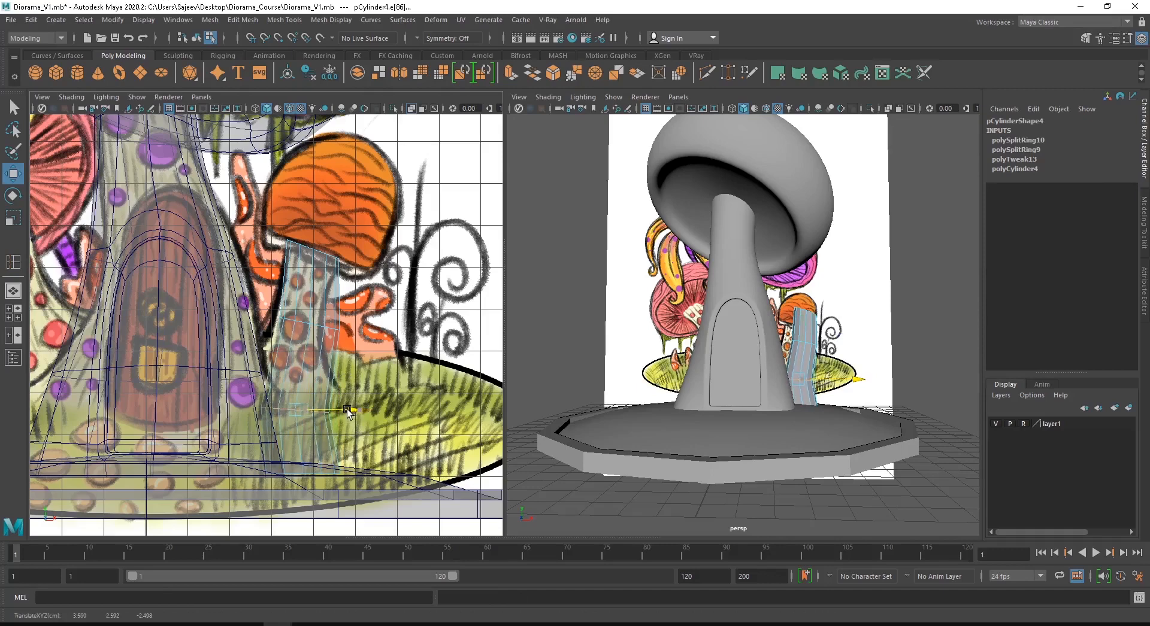
double_click(314, 327)
left_click_drag(354, 321, 341, 322)
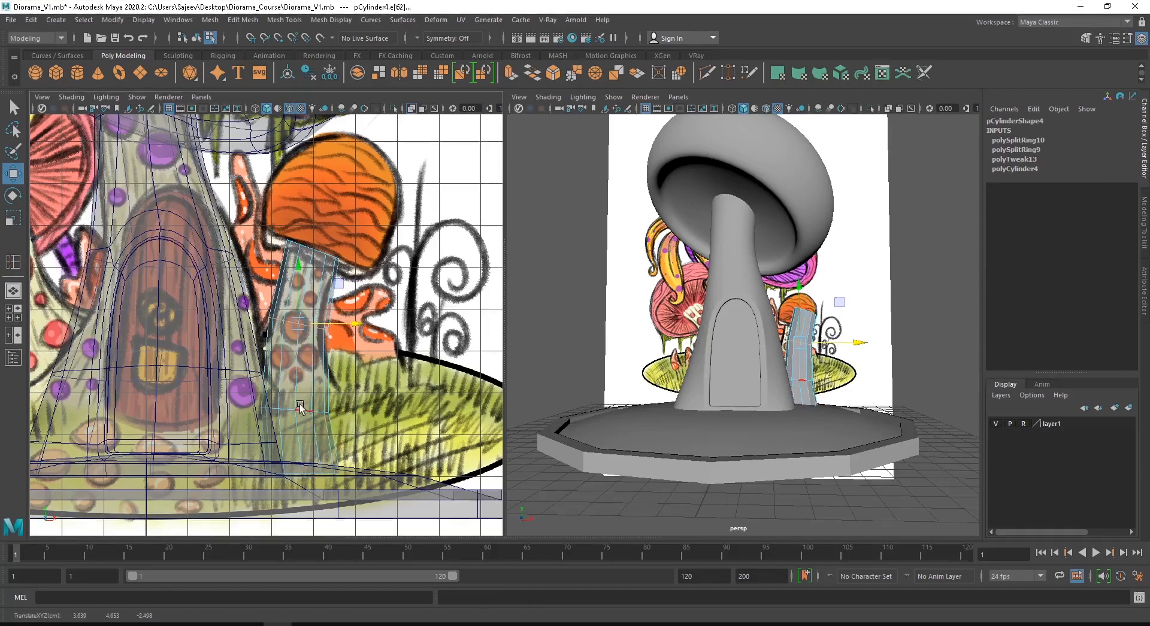
- Widen the stem's bottom vertices into a flared foot and adjust the lower vertex ring to match the sketch
right_click_drag(309, 304, 232, 294)
left_click_drag(212, 447, 404, 505)
key("r")
left_click_drag(303, 482, 331, 479)
left_click_drag(243, 386, 364, 420)
left_click_drag(294, 410, 300, 412)
key("w")
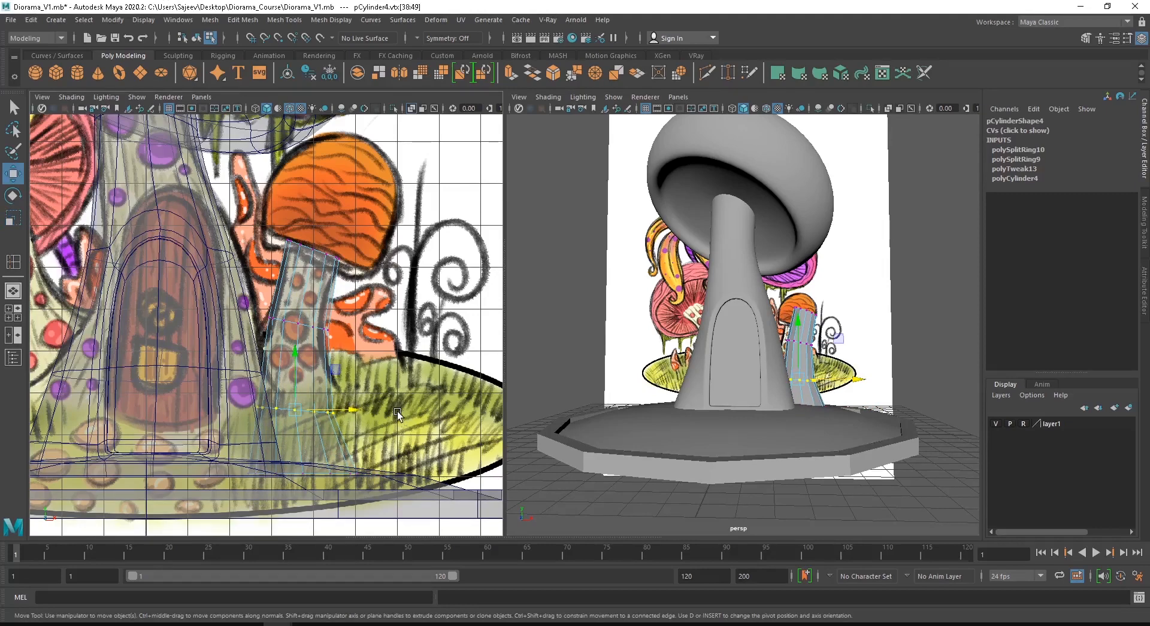
- Select the small stem's top and middle vertex rings in the perspective view for adjusting its depth
left_click_drag(838, 374, 630, 388, "alt")
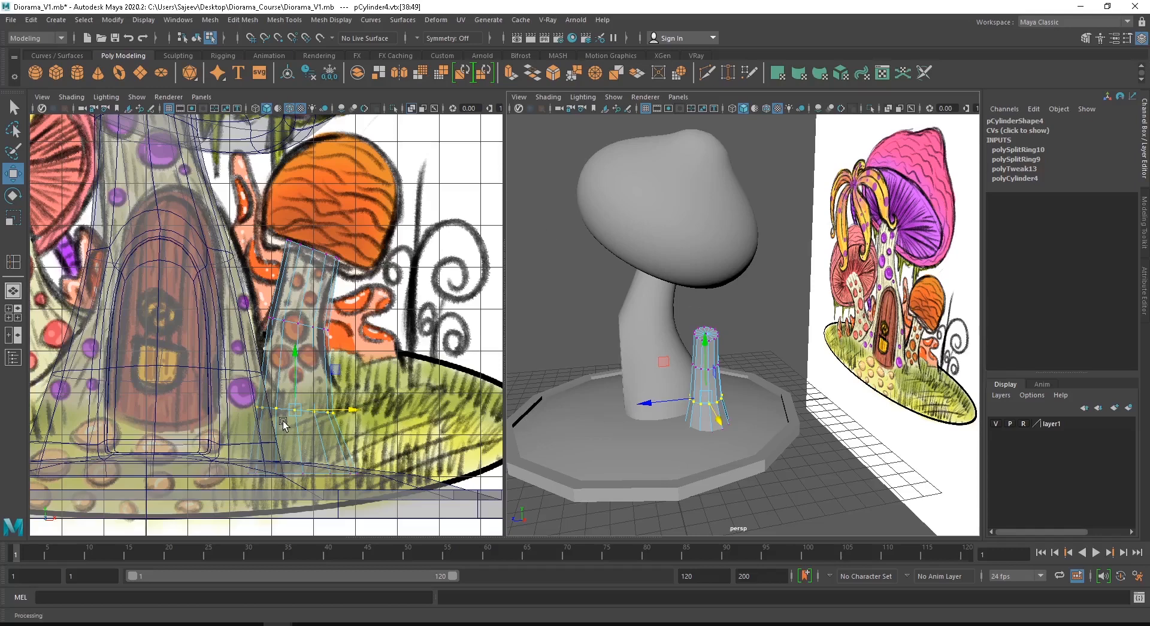
scroll(629, 334, "up", 3)
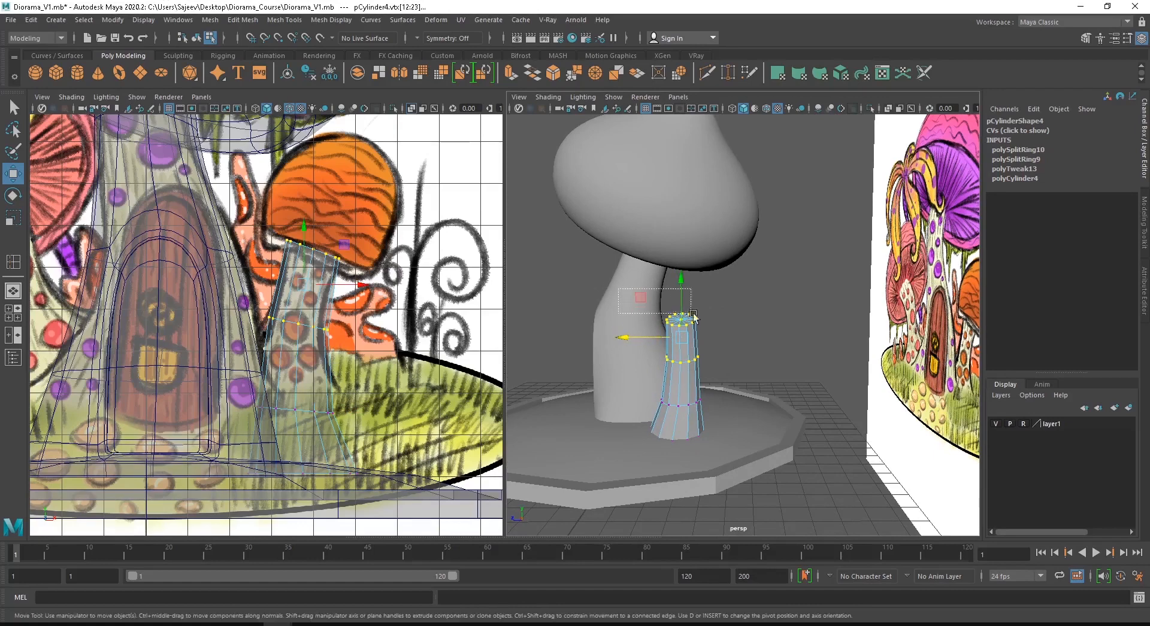
left_click_drag(618, 290, 682, 365)
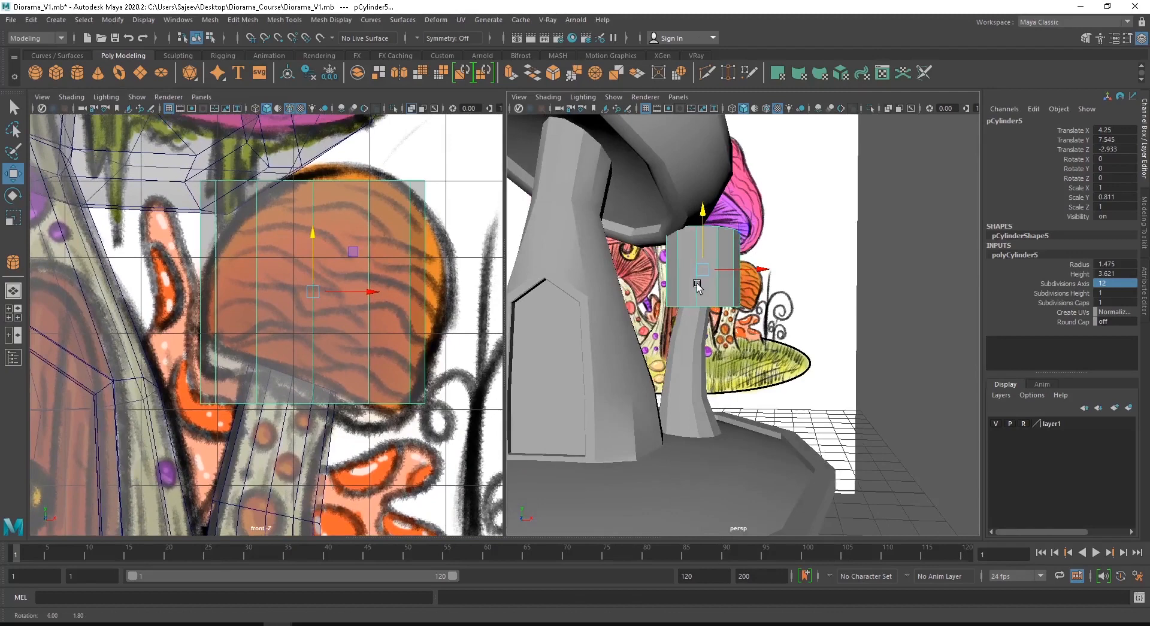
- Lower the orange cap's cylinder to Y 7.506 and isolate it in the perspective view
left_click_drag(313, 235, 312, 242)
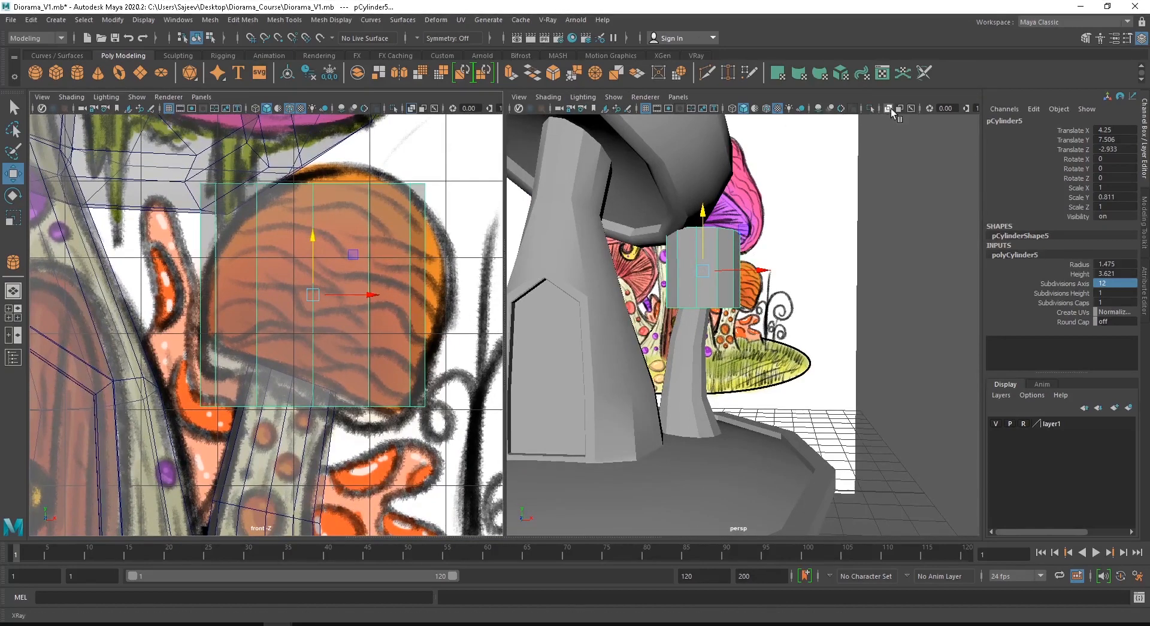
left_click(870, 108)
left_click_drag(749, 288, 796, 317, "alt")
scroll(779, 311, "up", 5)
- Insert an edge loop just below the cap cylinder's mid-height and scale it slightly outward
right_click_drag(796, 317, 749, 354, "shift")
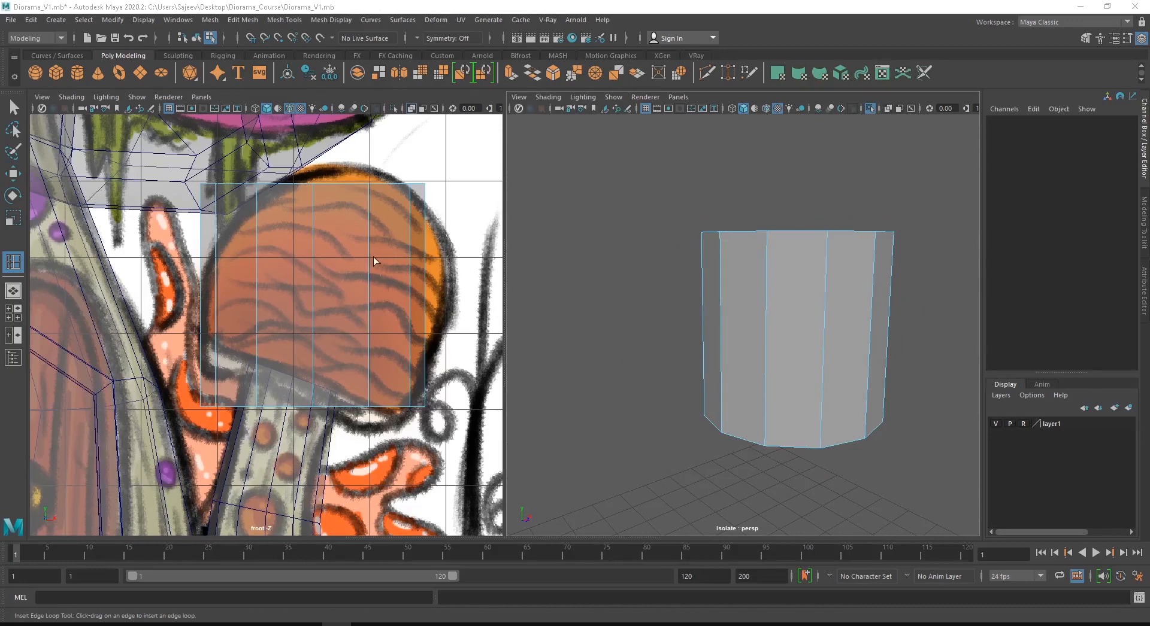
left_click(368, 311)
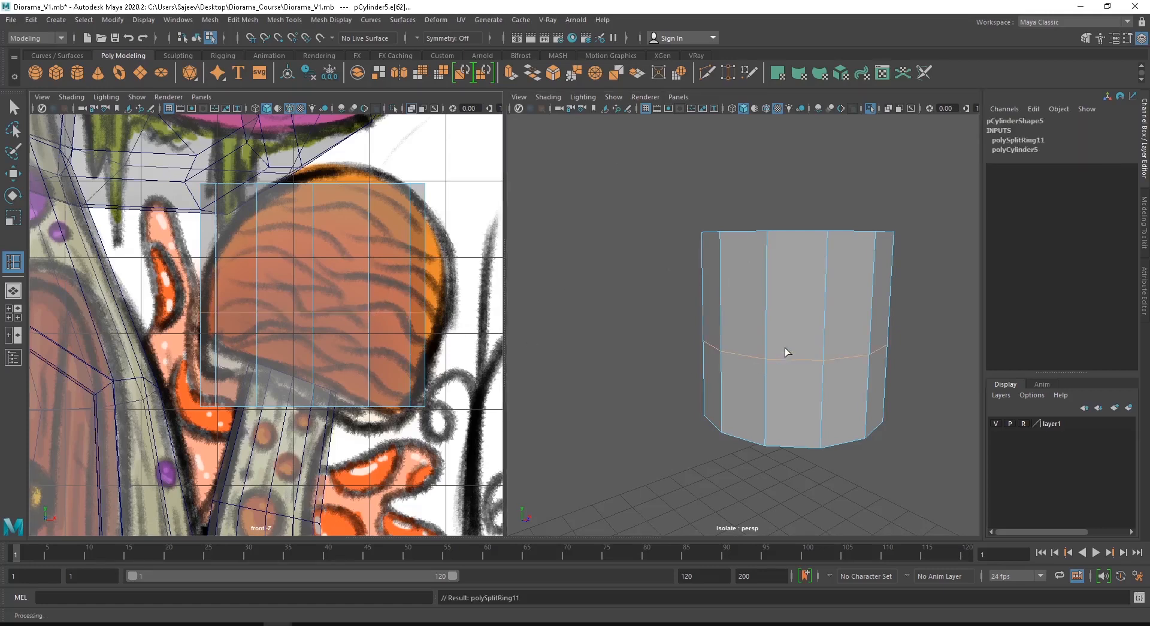
key("r")
left_click_drag(796, 338, 826, 335)
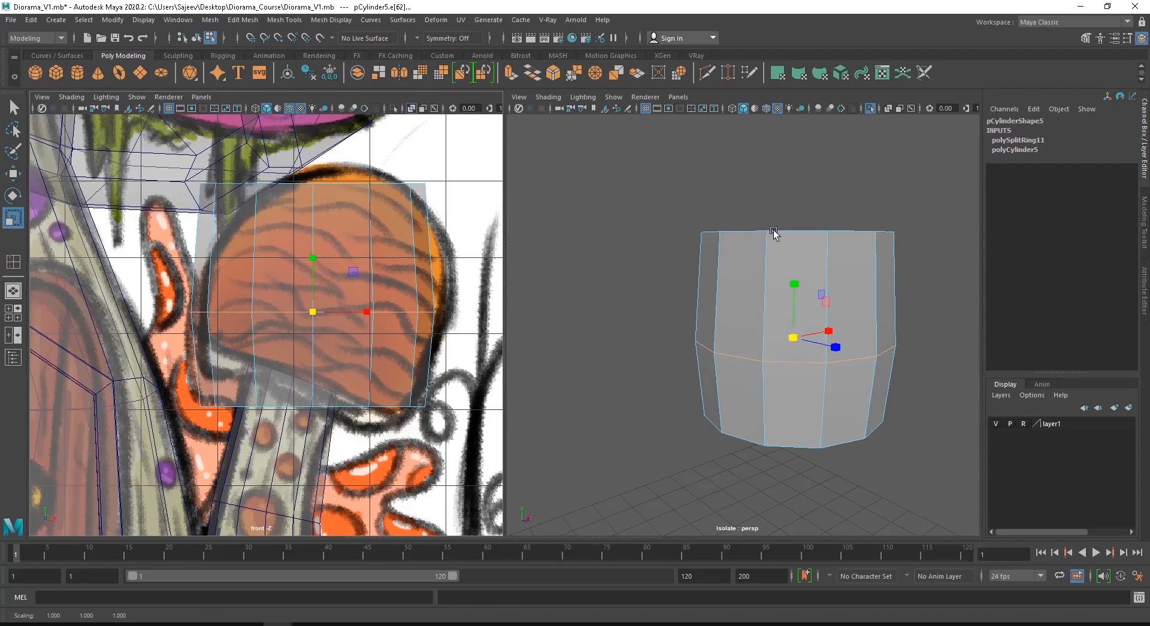
- Select the edge loop around the cap cylinder's top rim and bevel it
left_click_drag(770, 236, 763, 263, "alt")
right_click_drag(705, 288, 709, 243)
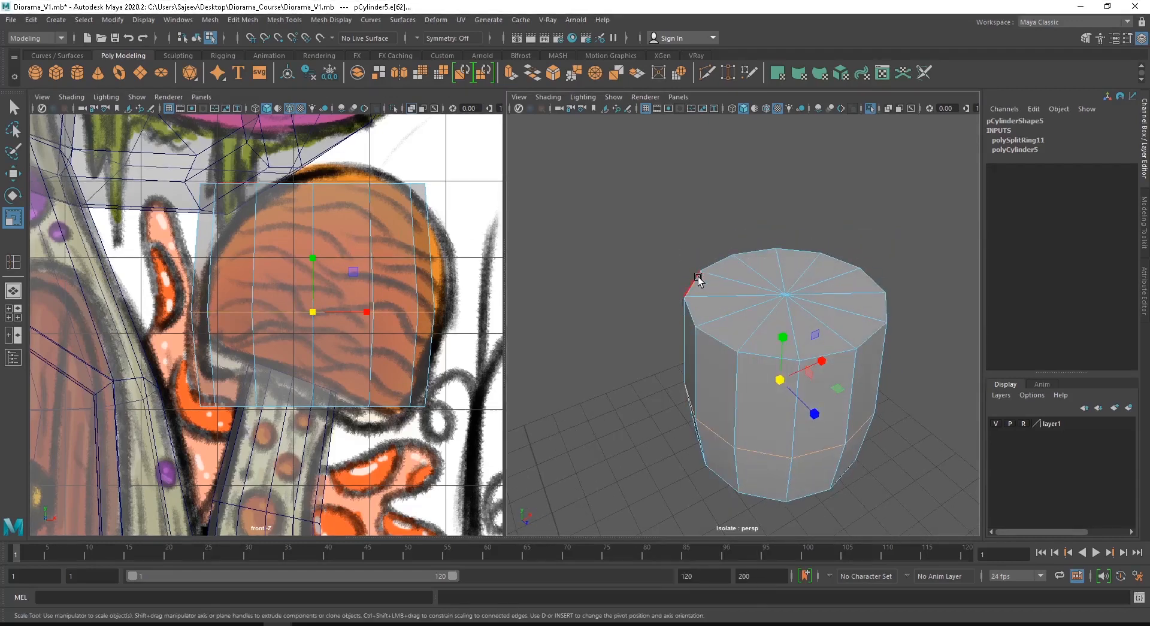
double_click(698, 277)
left_click_drag(698, 278, 659, 292, "alt")
left_click_drag(754, 318, 731, 282, "alt")
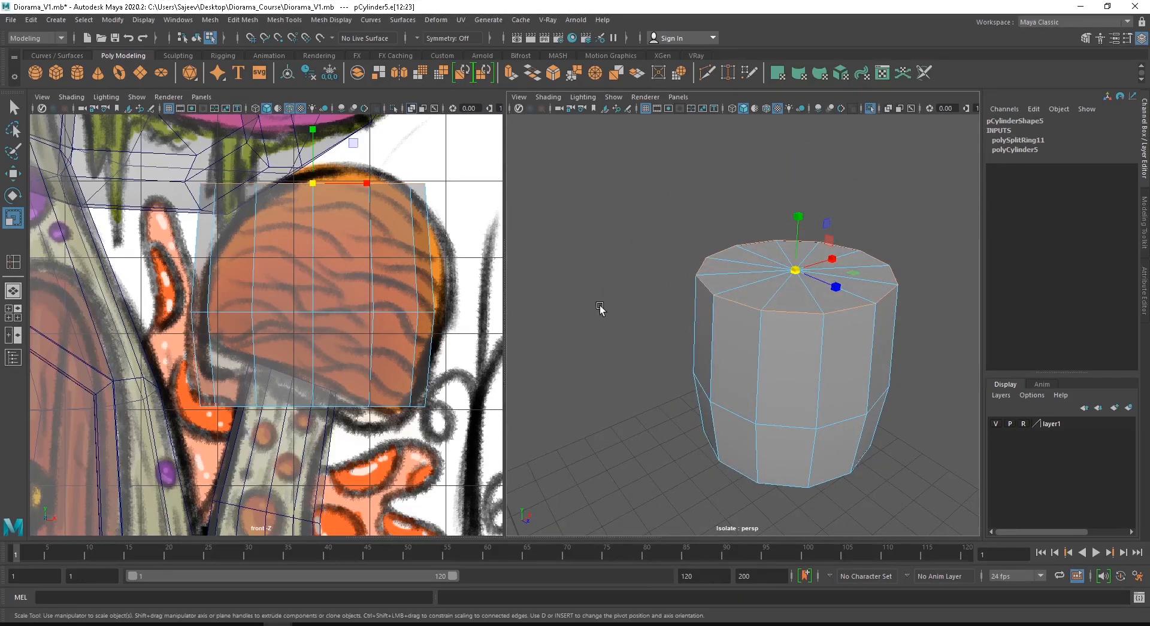
right_click(600, 307, "shift")
left_click(661, 306)
left_click_drag(661, 307, 695, 325, "alt")
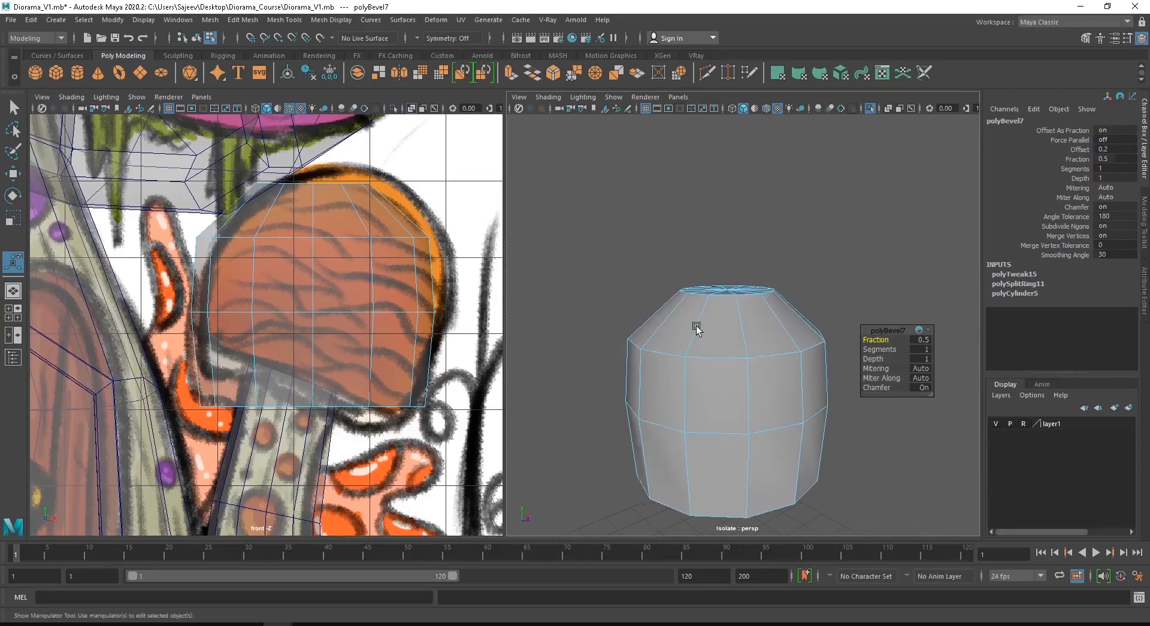
- Set the rim bevel to fraction 0.7 with 3 segments to round the cap's top
left_click_drag(877, 340, 875, 340)
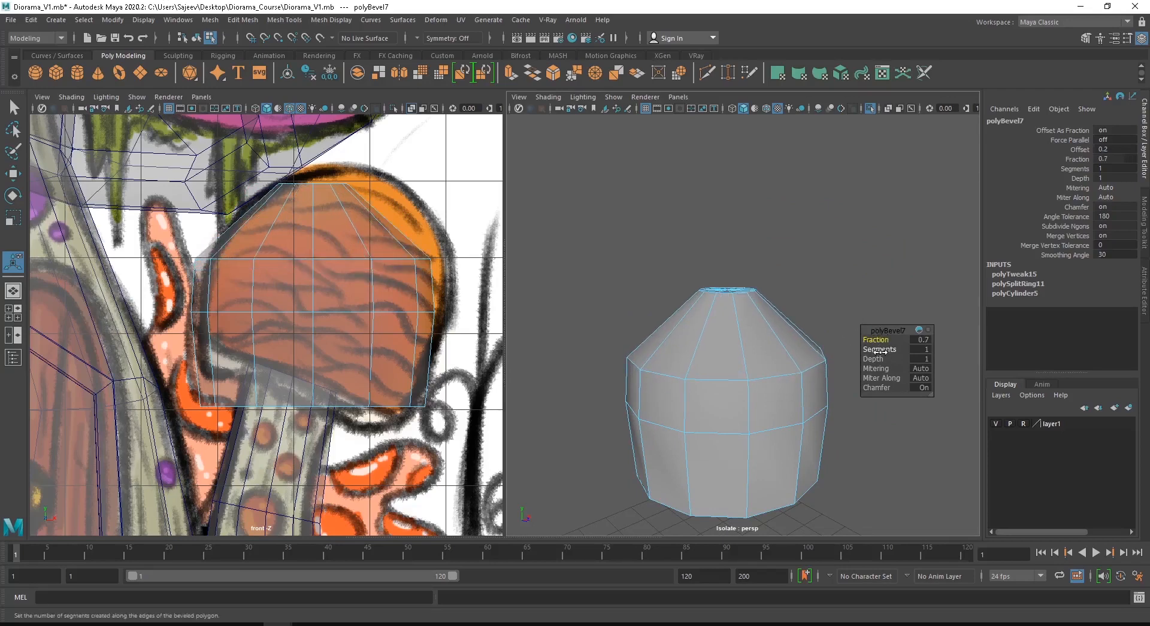
left_click_drag(879, 351, 891, 354)
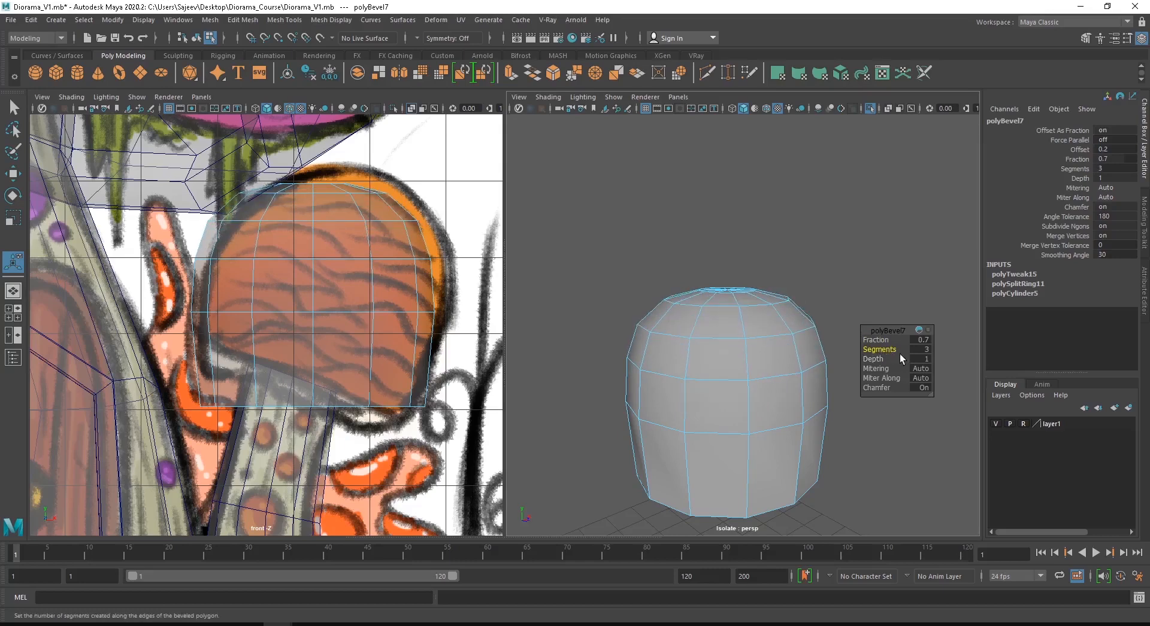
left_click_drag(738, 341, 713, 333, "alt")
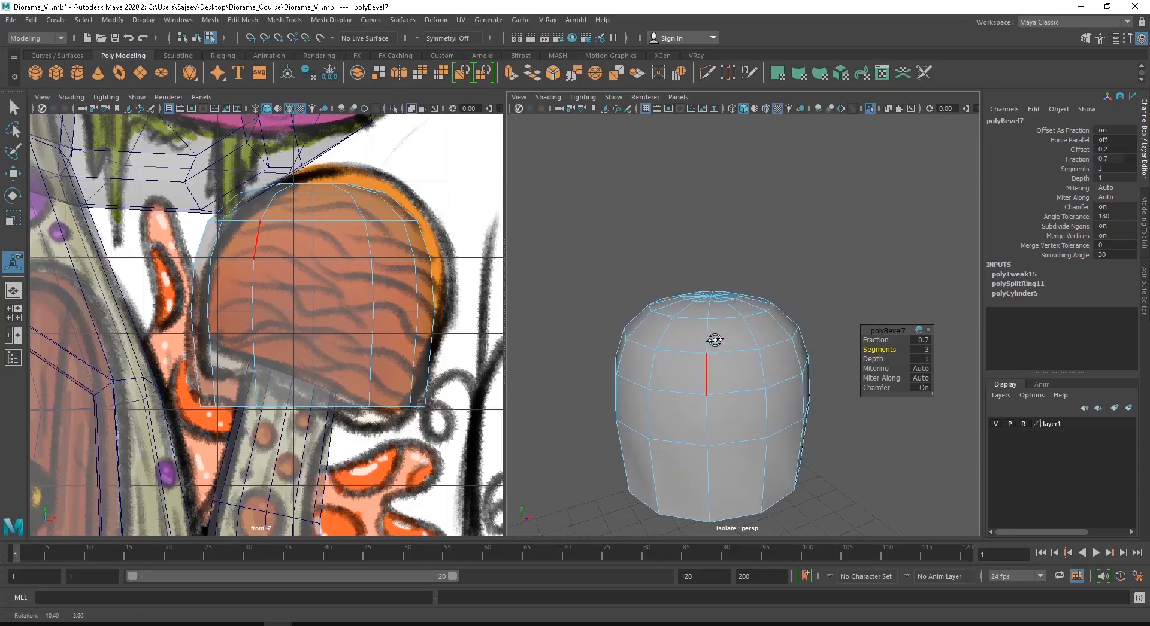
- Raise the centre vertex on top of the cap slightly along Y
right_click_drag(745, 303, 705, 300)
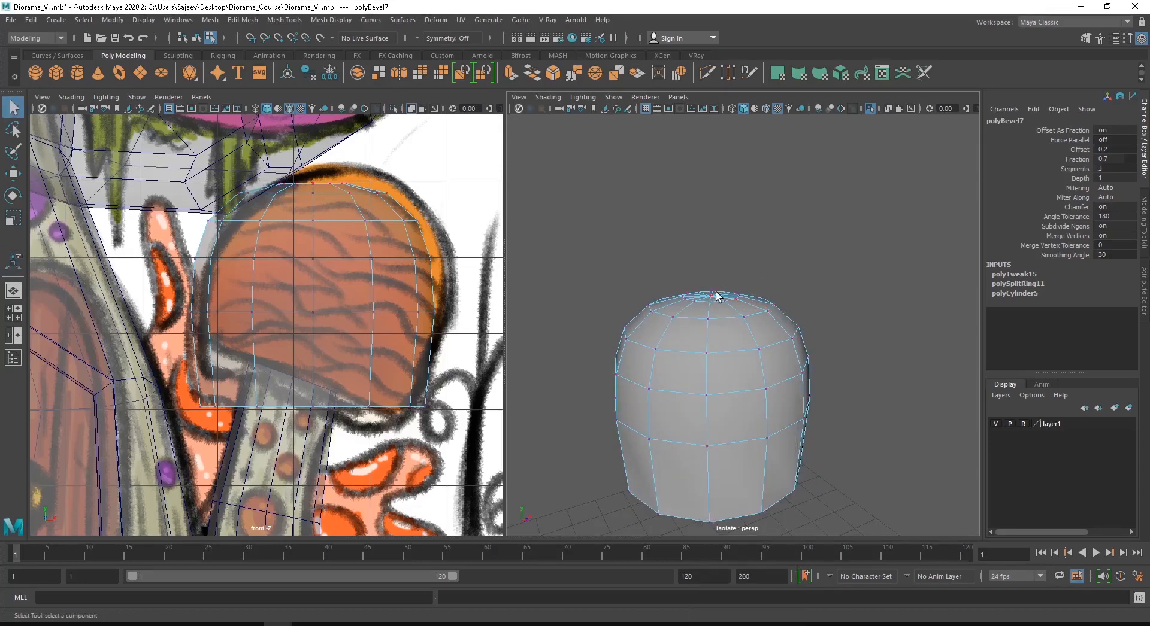
left_click_drag(693, 295, 732, 381, "alt")
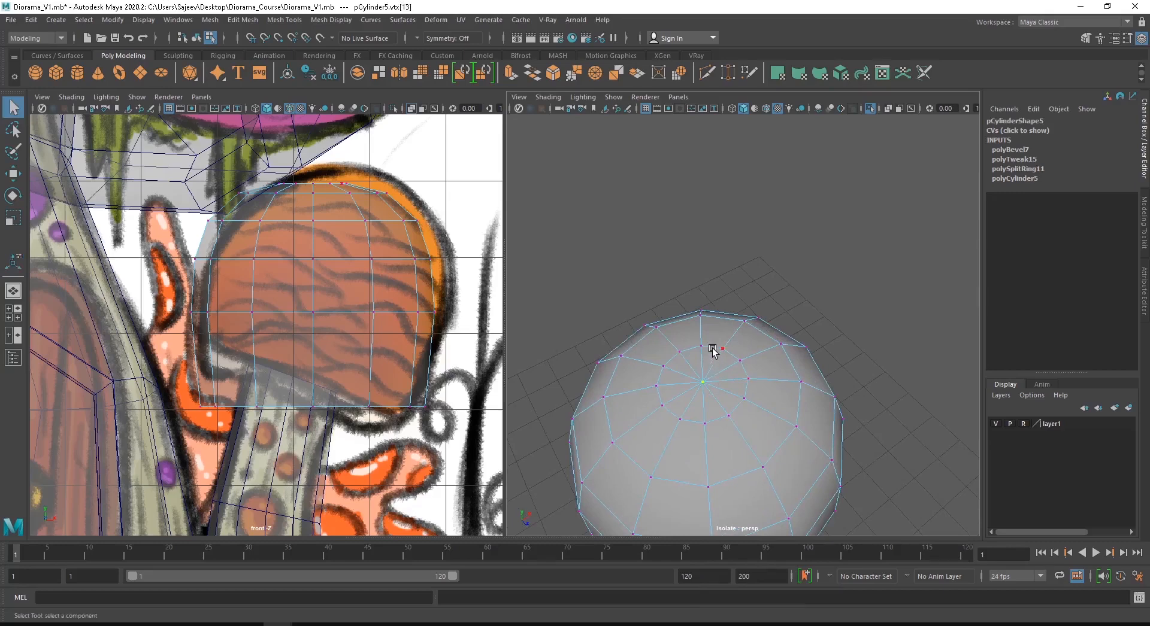
key("w")
left_click_drag(712, 347, 691, 222, "alt")
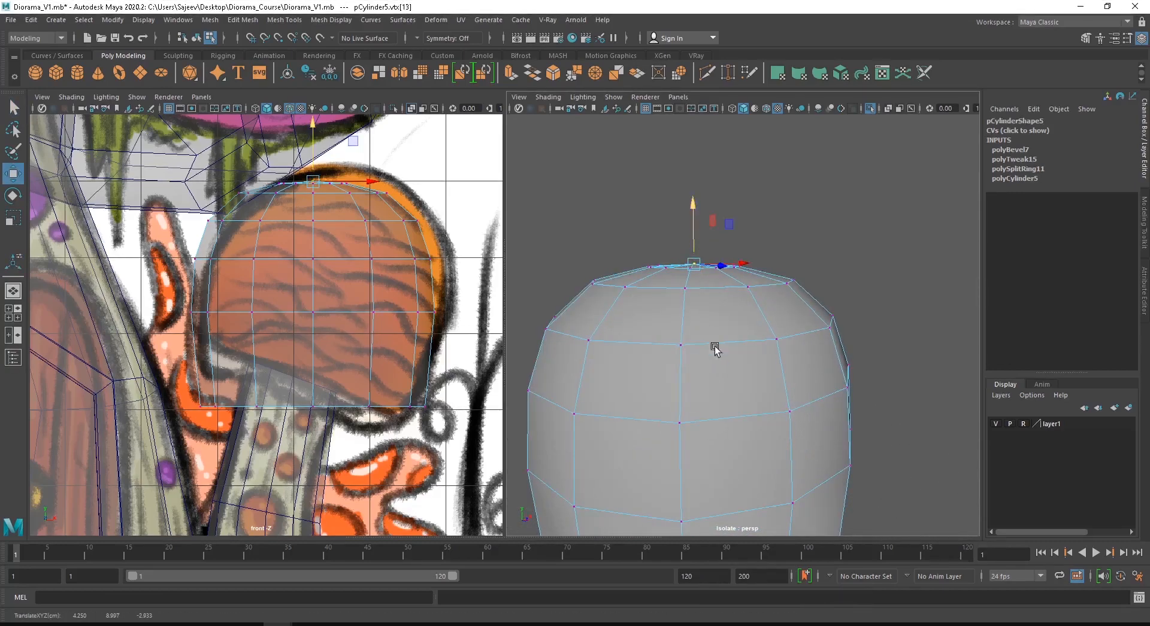
- Select the vertices along the cap's bottom edge and raise them slightly along Y
left_click_drag(715, 348, 734, 318, "alt")
right_click_drag(735, 318, 631, 329, "alt")
left_click_drag(667, 329, 686, 405, "alt")
right_click_drag(732, 311, 670, 306)
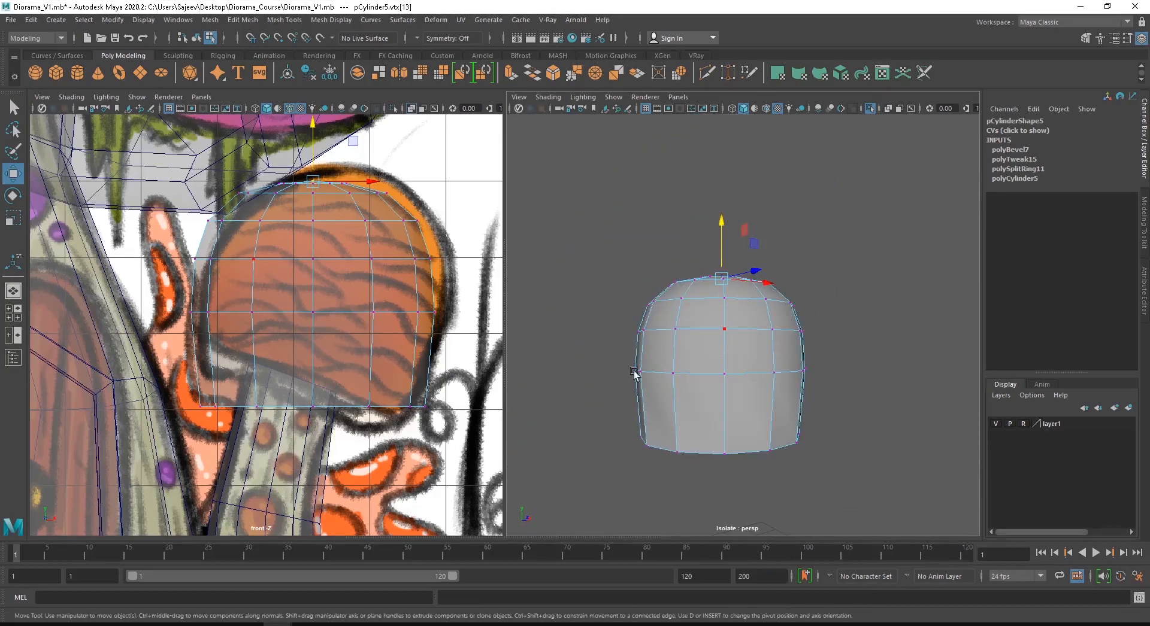
left_click_drag(599, 422, 929, 490)
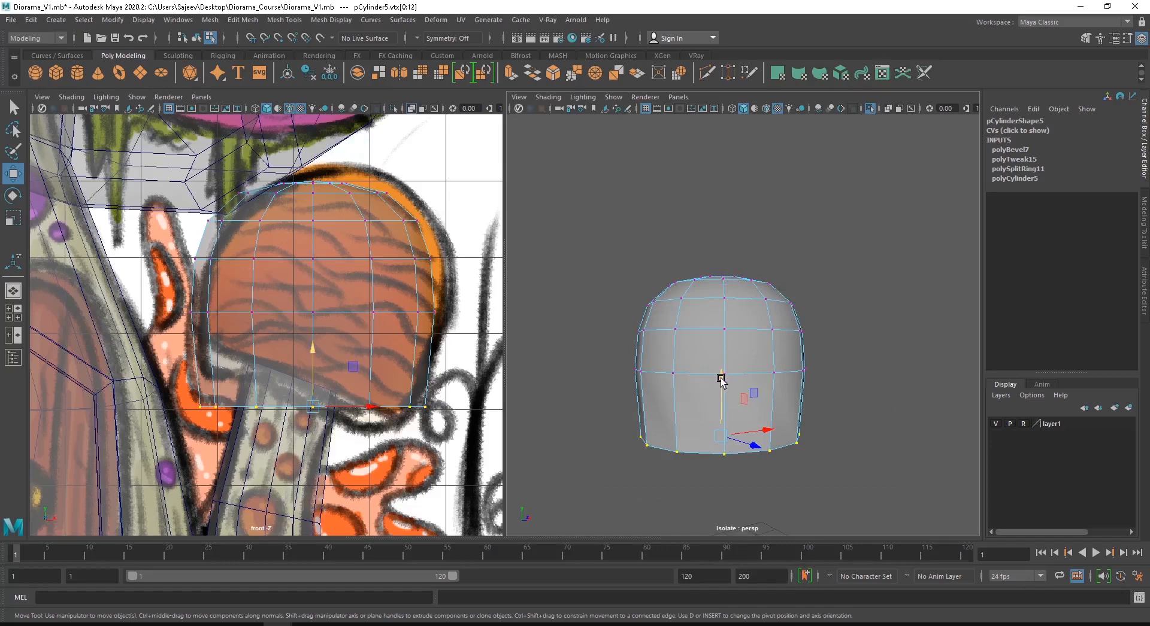
left_click_drag(721, 379, 718, 367)
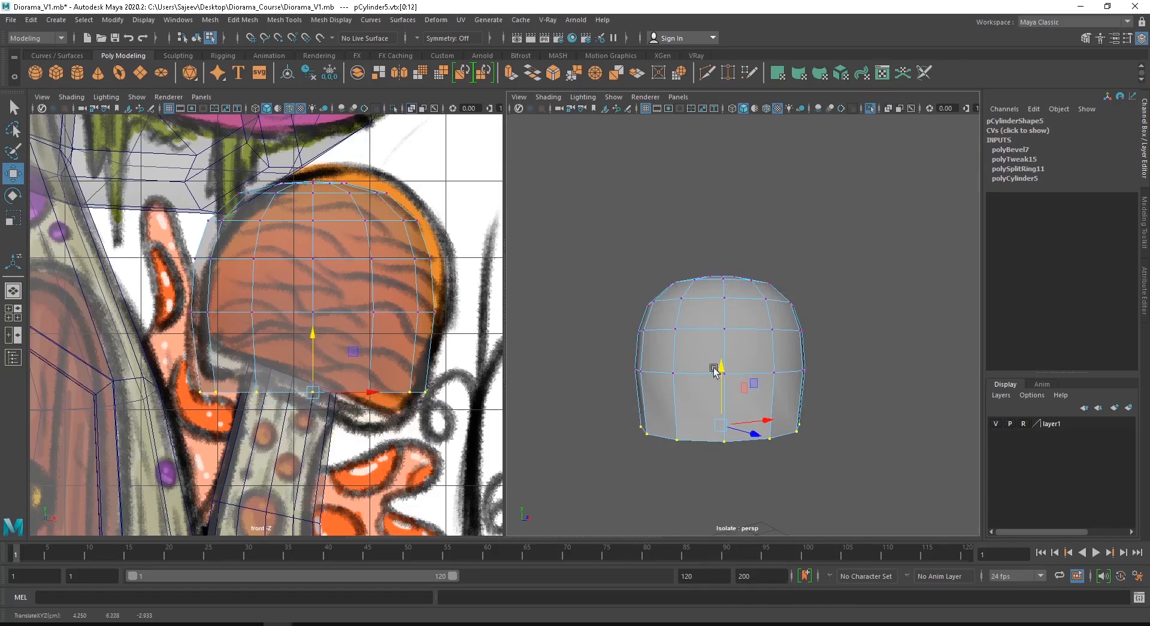
- Select all the triangular faces on the underside of the cap
right_click_drag(644, 368, 718, 389, "alt")
left_click_drag(719, 390, 737, 349, "alt")
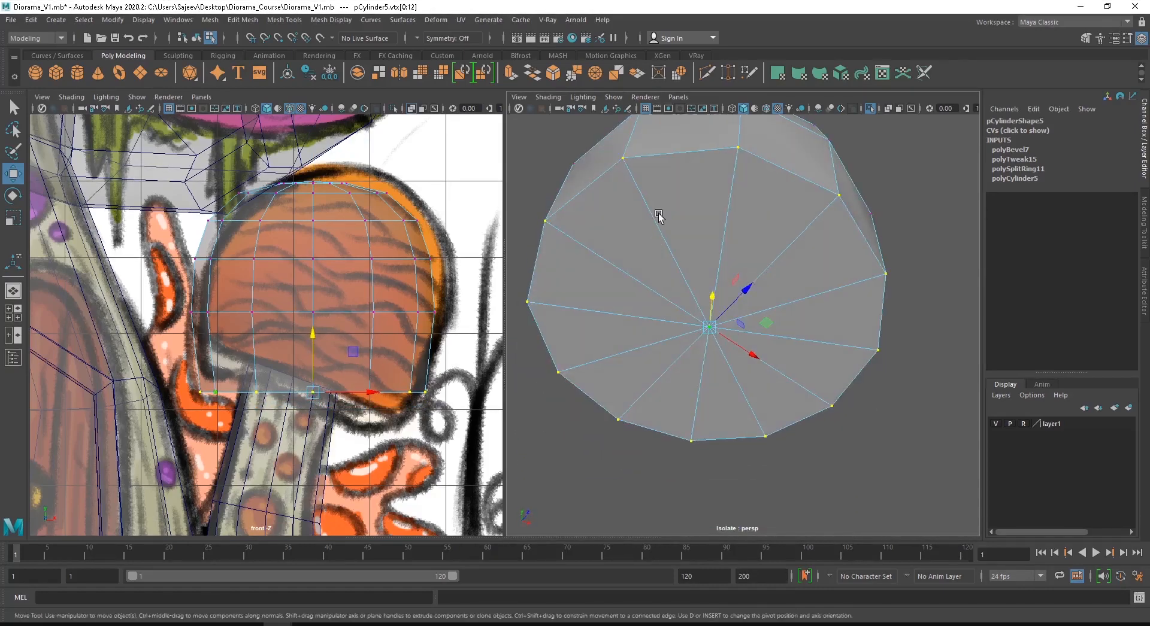
right_click_drag(659, 217, 659, 239)
left_click(689, 248)
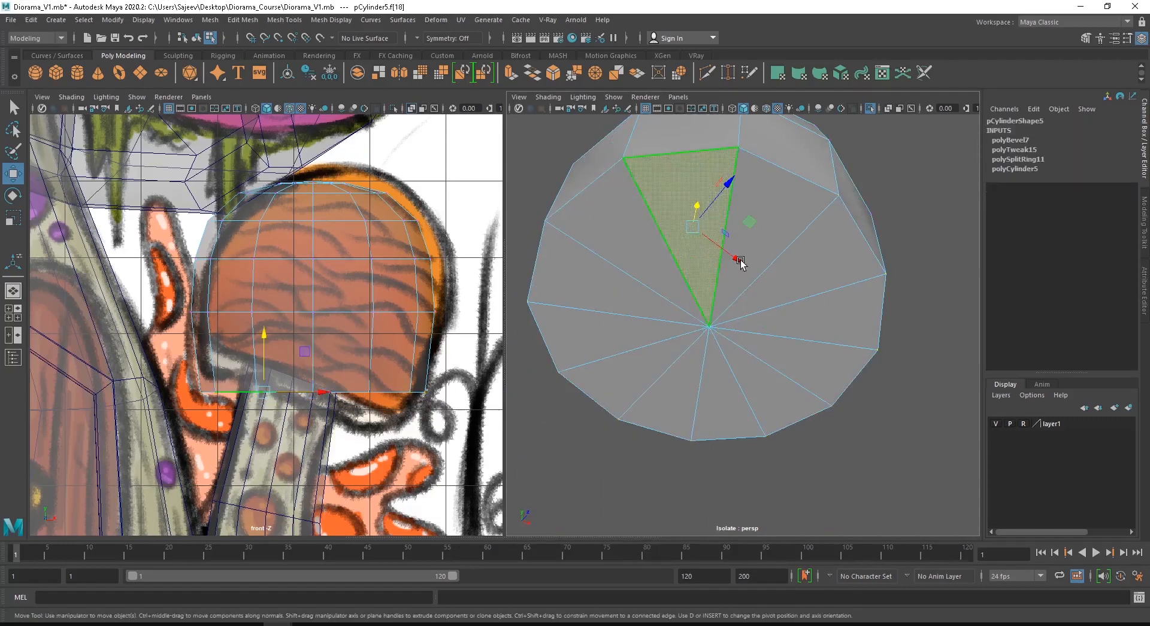
left_click(771, 247, "shift")
left_click(806, 279, "shift")
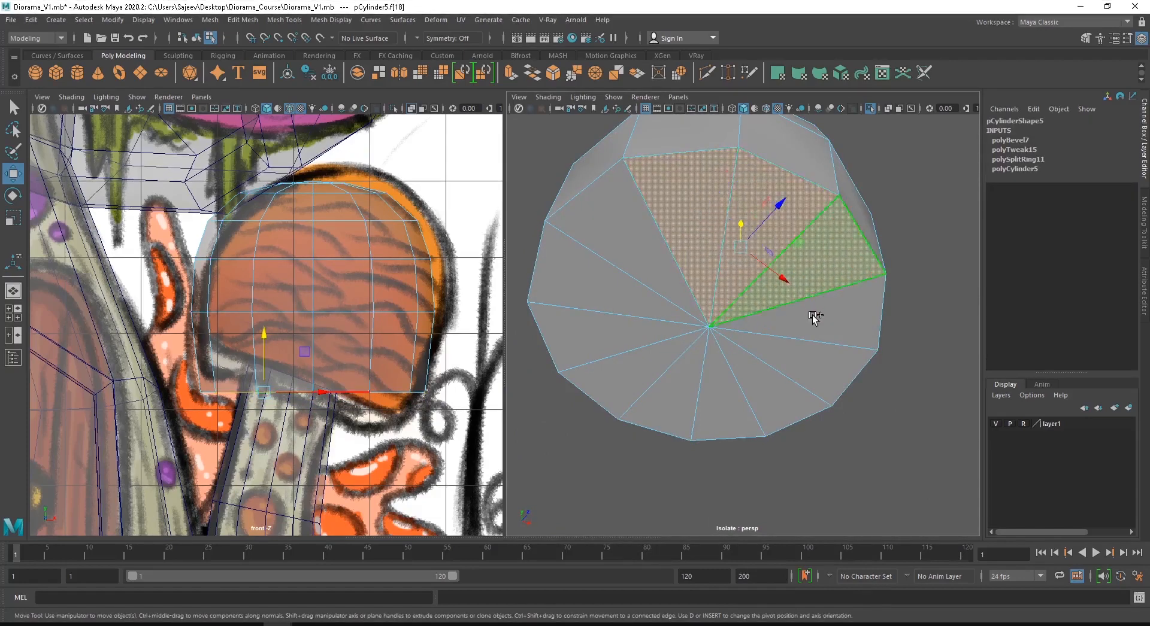
left_click(785, 355, "shift")
left_click(753, 374, "shift")
left_click(721, 384, "shift")
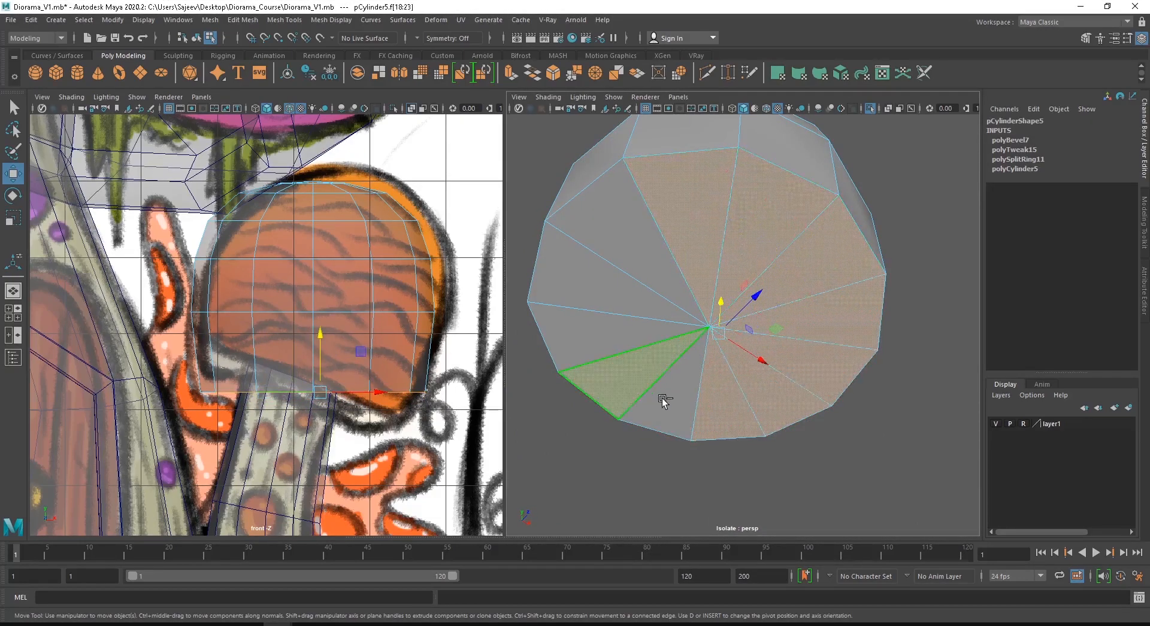
left_click(662, 399, "shift")
left_click(595, 342, "shift")
left_click(595, 295, "shift")
left_click(608, 240, "shift")
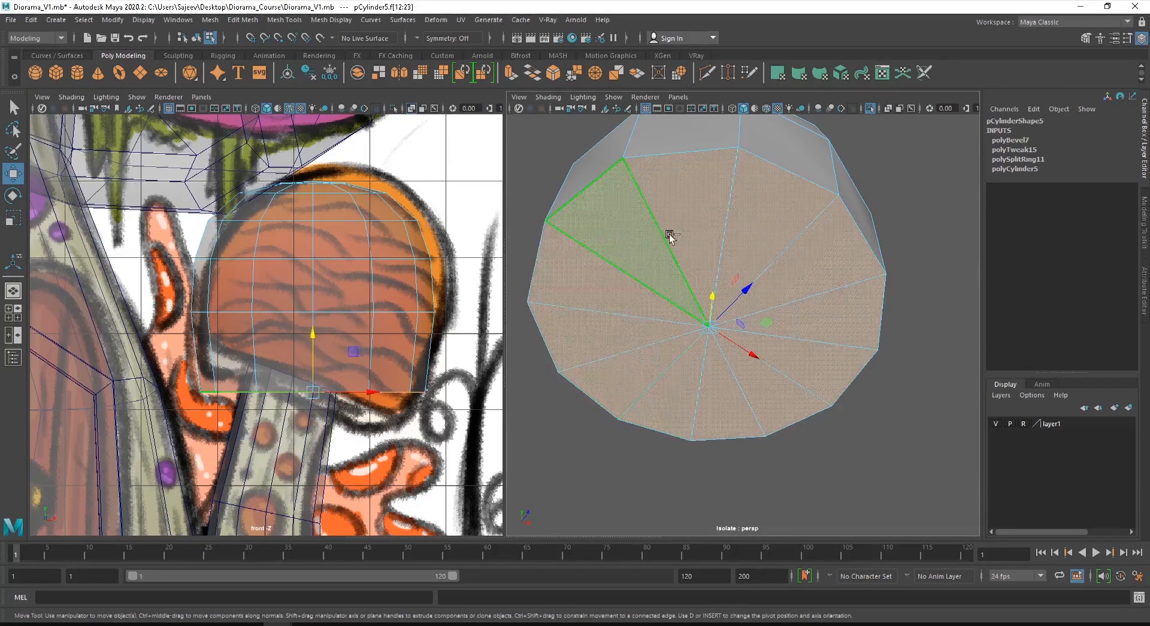
- Extrude the cap's underside faces and scale them inward to leave a narrow rim, then extrude them once more
left_click_drag(670, 237, 747, 159, "alt")
key("ctrl+e")
left_click_drag(712, 386, 698, 390)
left_click_drag(715, 324, 712, 343, "alt")
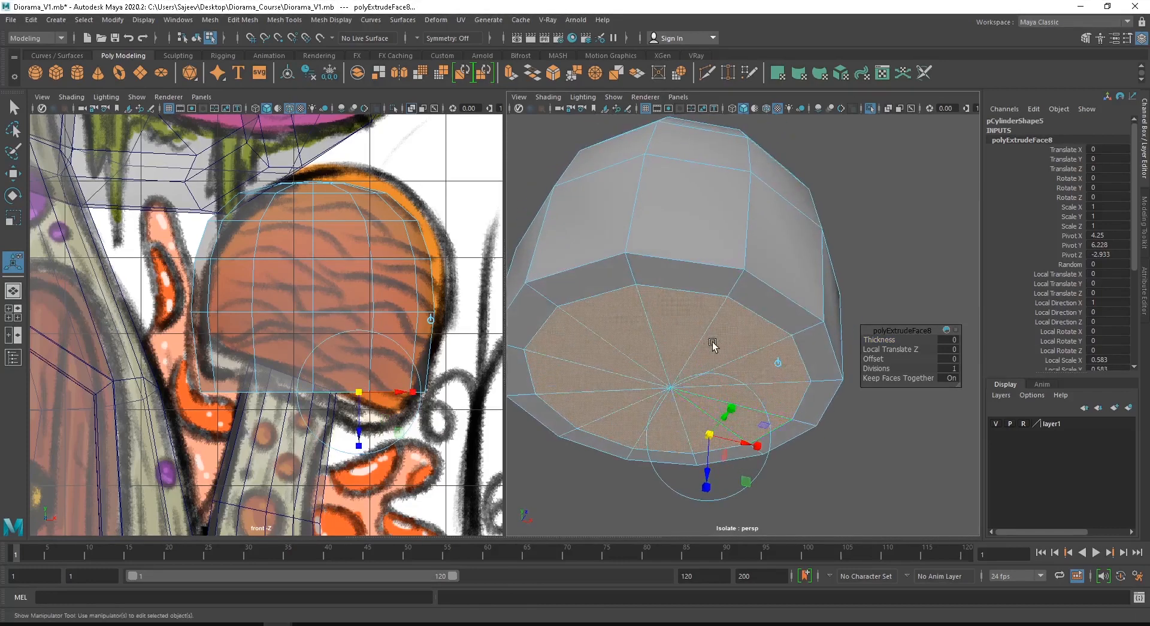
key("ctrl+e")
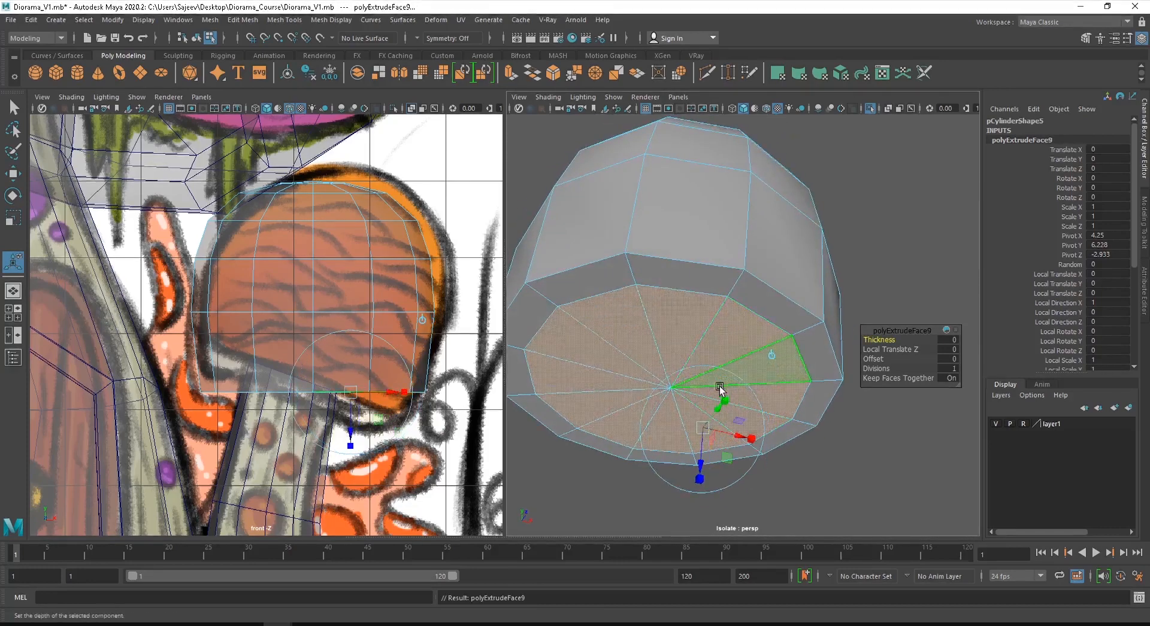
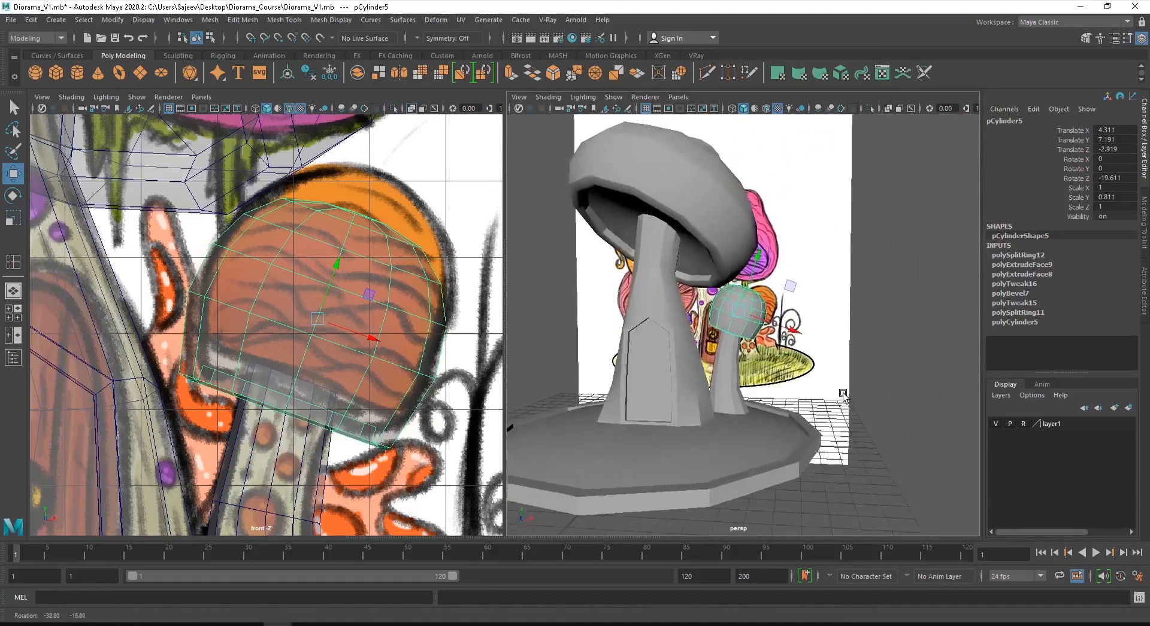
- Scale up the small mushroom's cap and adjust its position over the stem
scroll(303, 325, "down", 7)
scroll(303, 324, "up", 3)
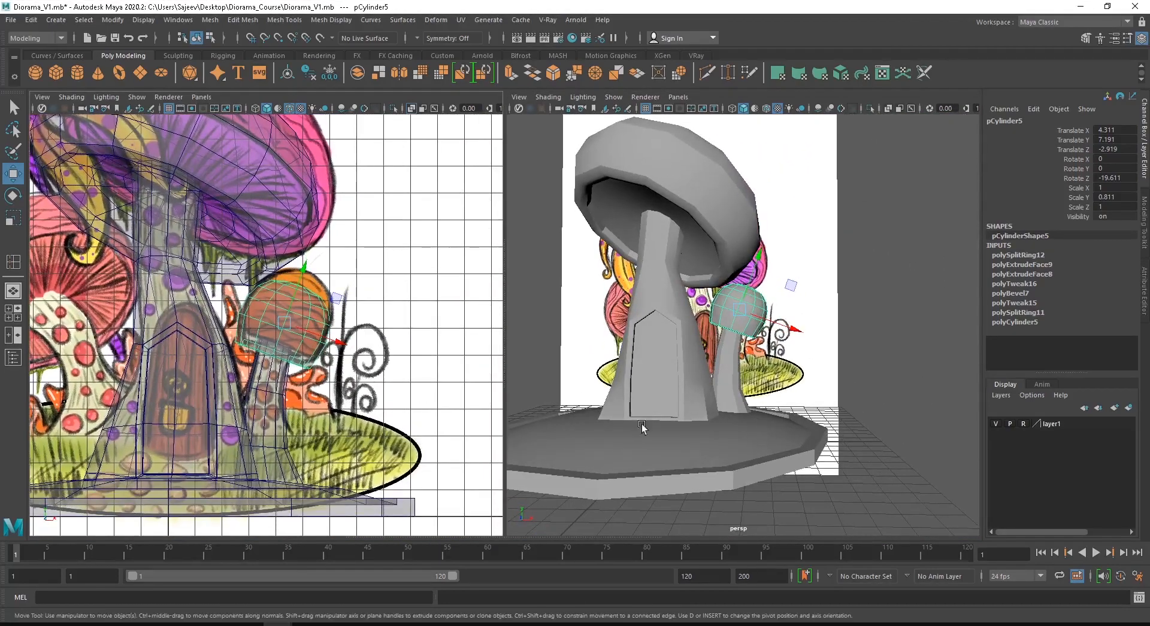
scroll(655, 383, "up", 4)
left_click_drag(734, 343, 801, 388, "alt")
key("r")
key("w")
key("ctrl+z")
- Select the small mushroom's stem together with its cap and lower both slightly
left_click(725, 383)
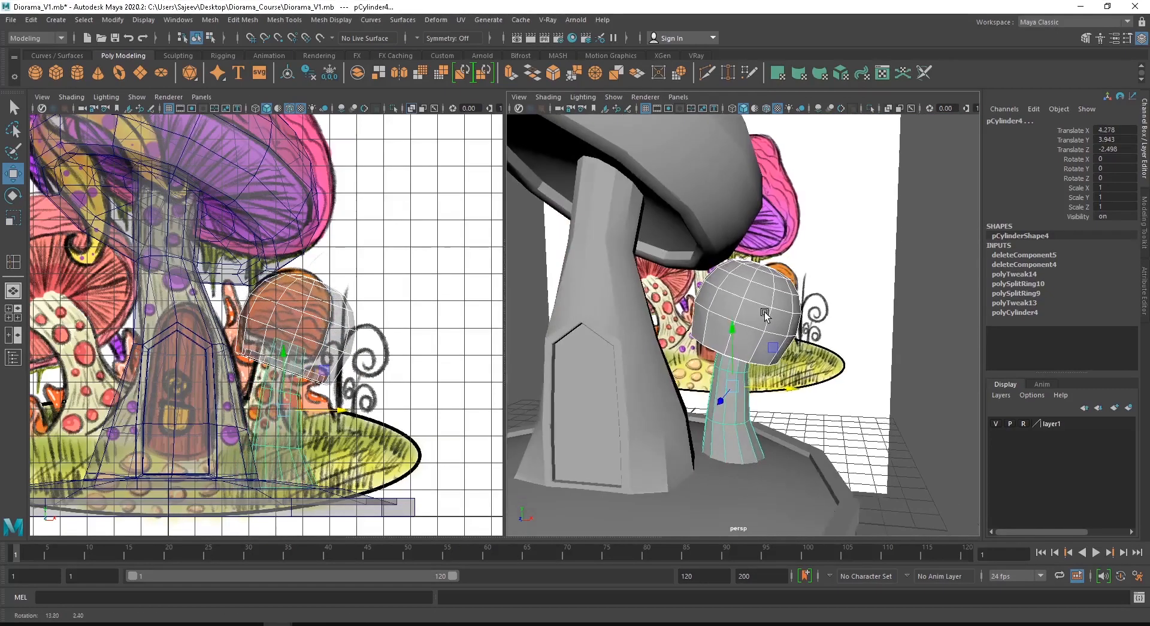
left_click_drag(791, 314, 635, 267, "alt")
left_click_drag(716, 322, 786, 340)
left_click(869, 343)
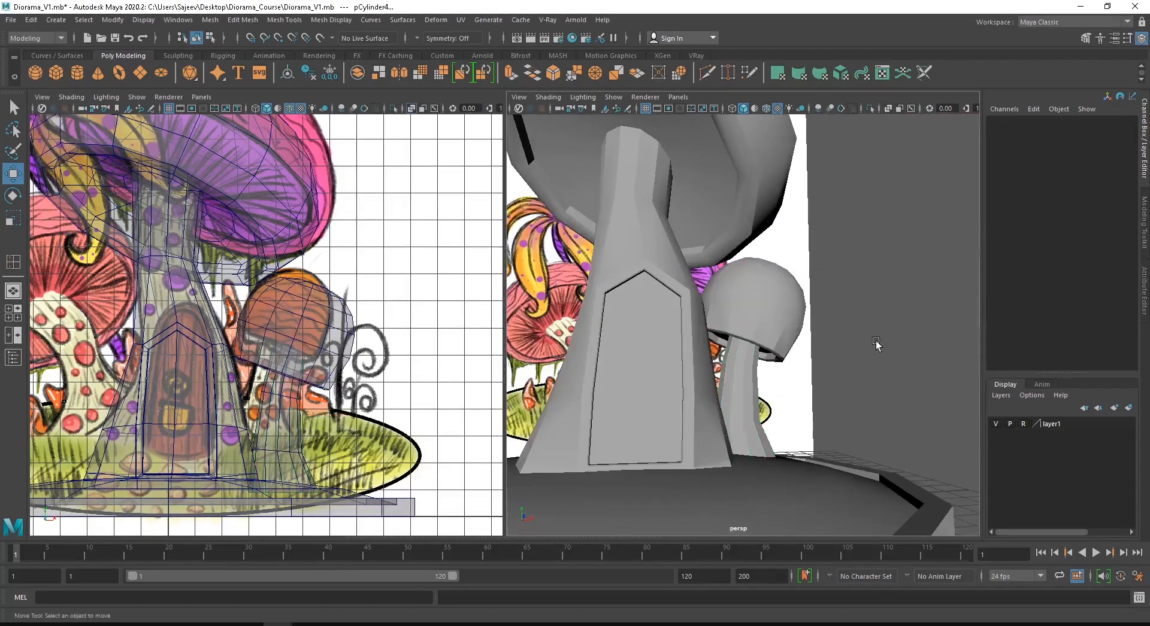
- Examine the diorama from several angles and compare it with the remaining mushrooms in the reference sketch
right_click_drag(875, 344, 634, 355, "alt")
left_click_drag(635, 355, 585, 369, "alt")
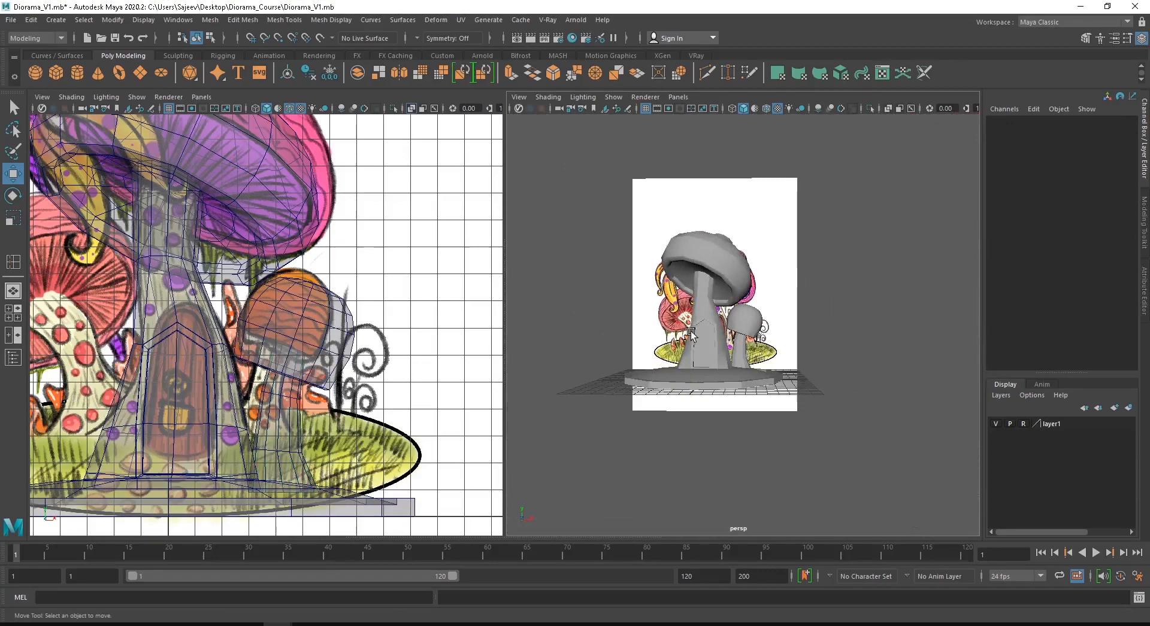
right_click_drag(690, 333, 749, 355, "alt")
left_click_drag(692, 324, 732, 328, "alt")
middle_click_drag(732, 328, 845, 329, "alt")
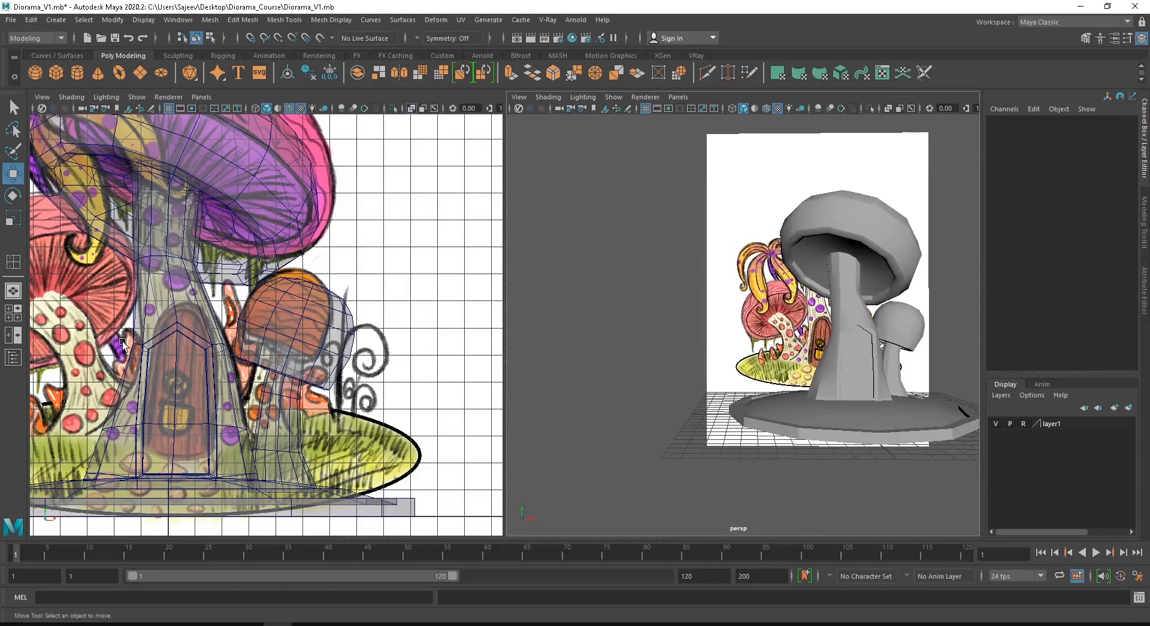
scroll(123, 344, "down", 5)
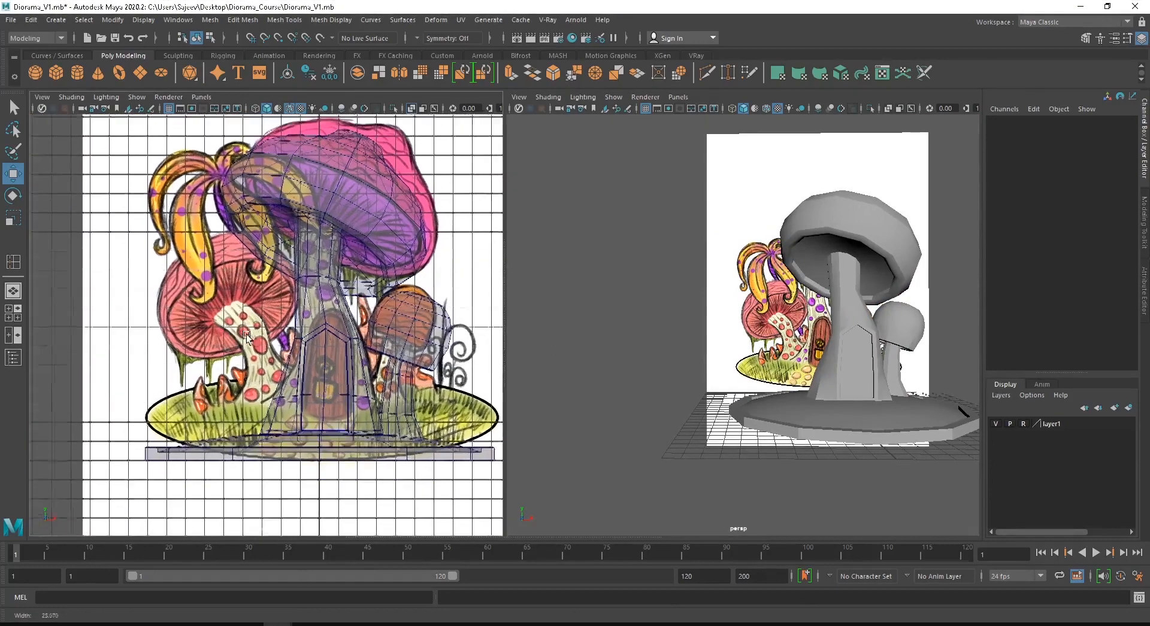
scroll(390, 348, "up", 2)
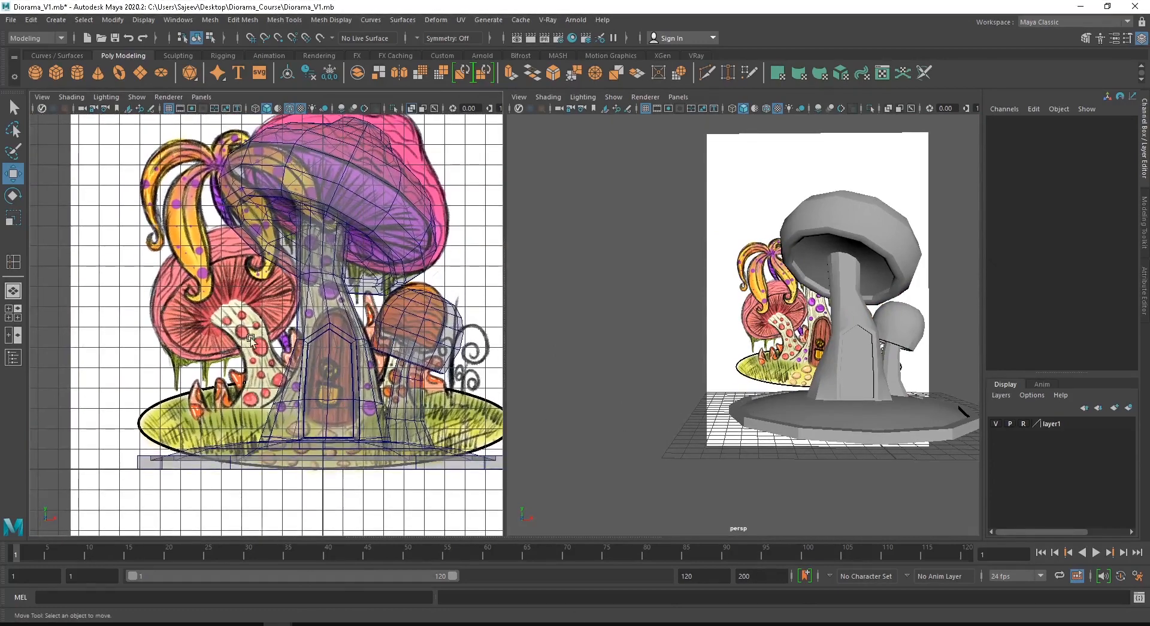
left_click_drag(938, 353, 750, 348, "alt")
scroll(749, 347, "up", 5)
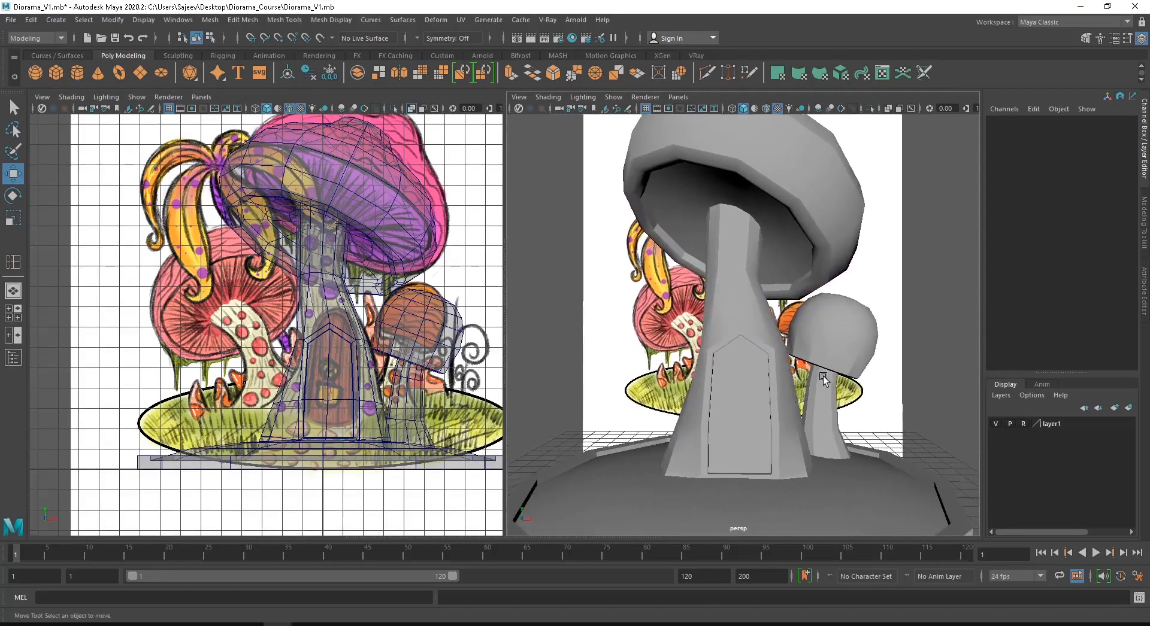
- Duplicate the small mushroom's stem and move the copy along X to about -4.35, beside the main mushroom
left_click(824, 393)
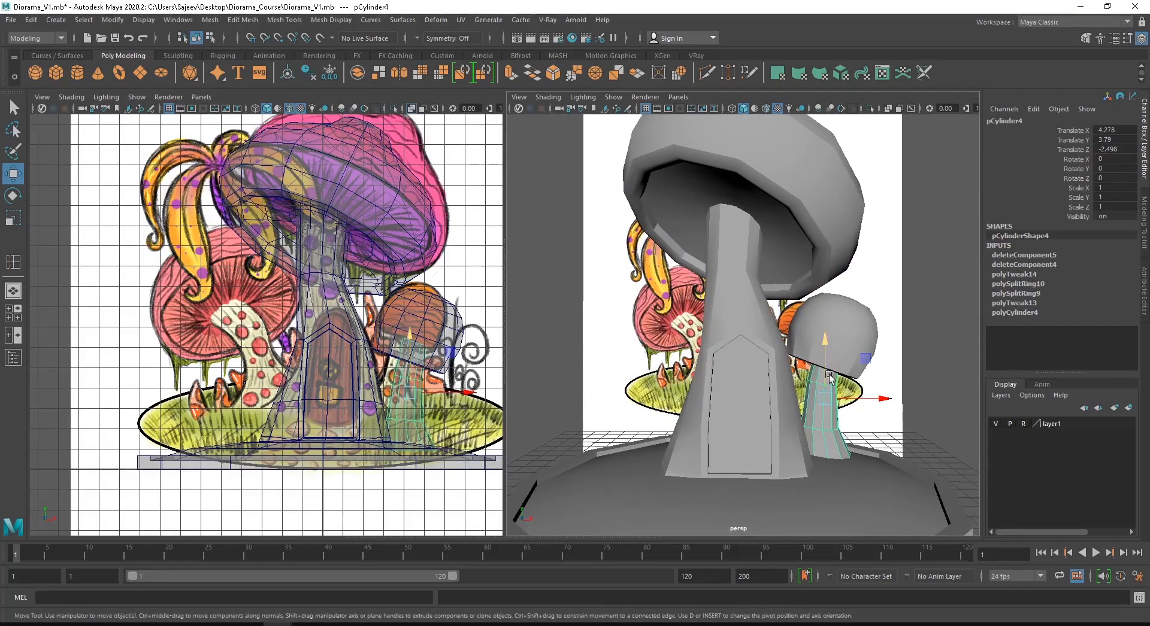
key("f")
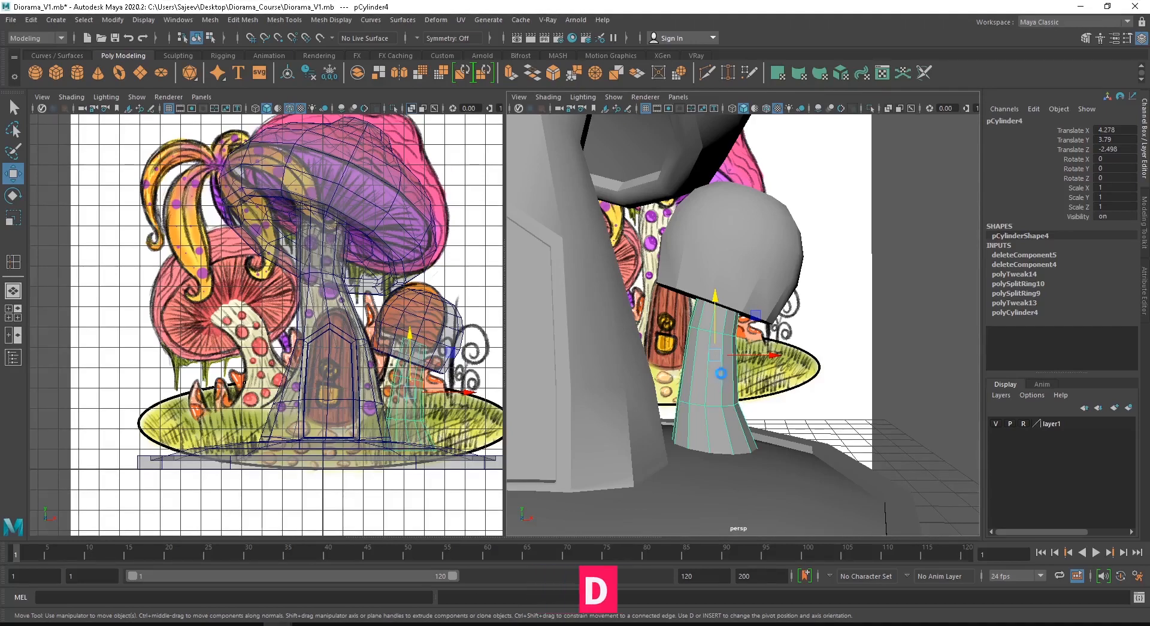
key("ctrl+d")
left_click_drag(739, 374, 707, 389, "alt")
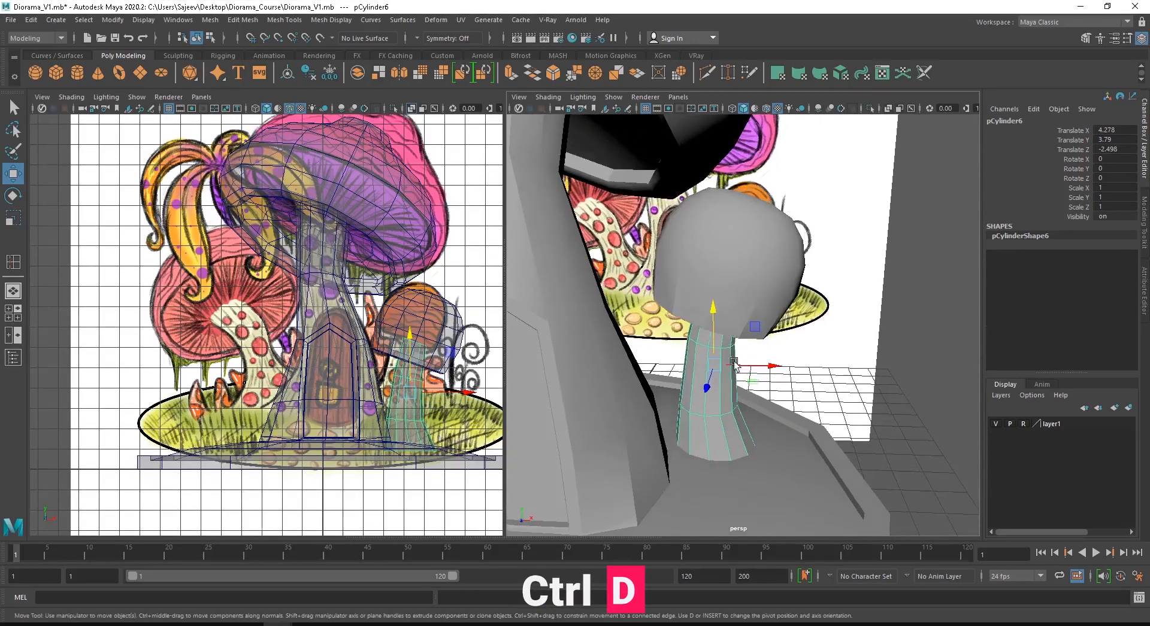
right_click_drag(706, 389, 649, 354, "alt")
left_click_drag(650, 354, 779, 353, "alt")
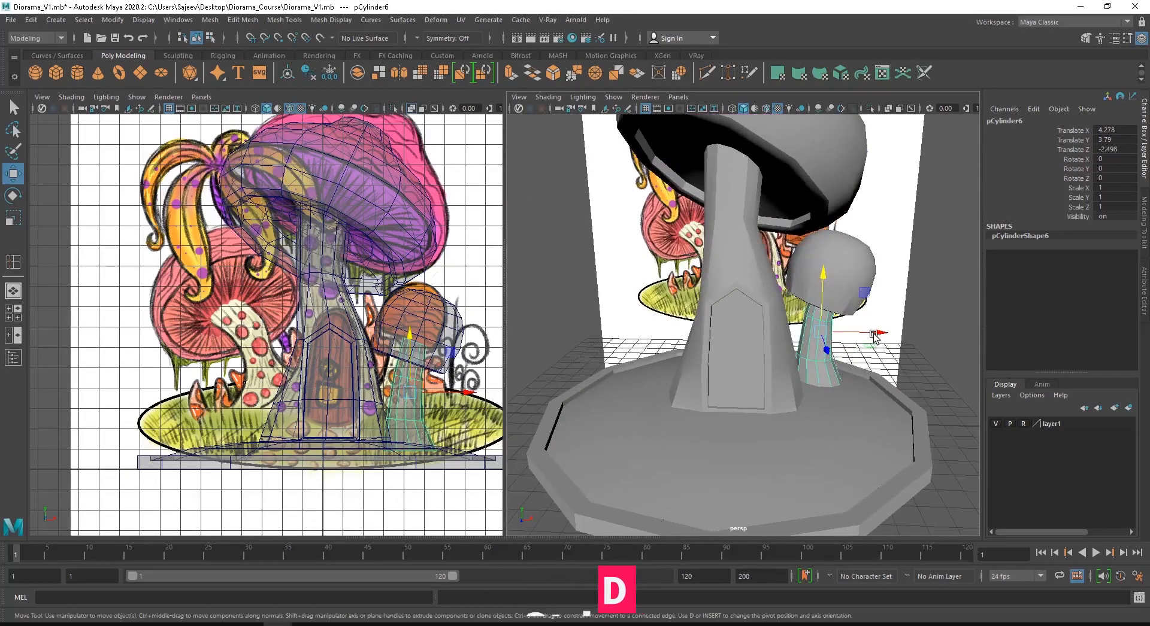
mouse_move(879, 333)
left_mouse_down()
mouse_move(675, 340)
mouse_move(689, 342)
mouse_move(781, 343)
mouse_move(669, 325)
left_mouse_up()
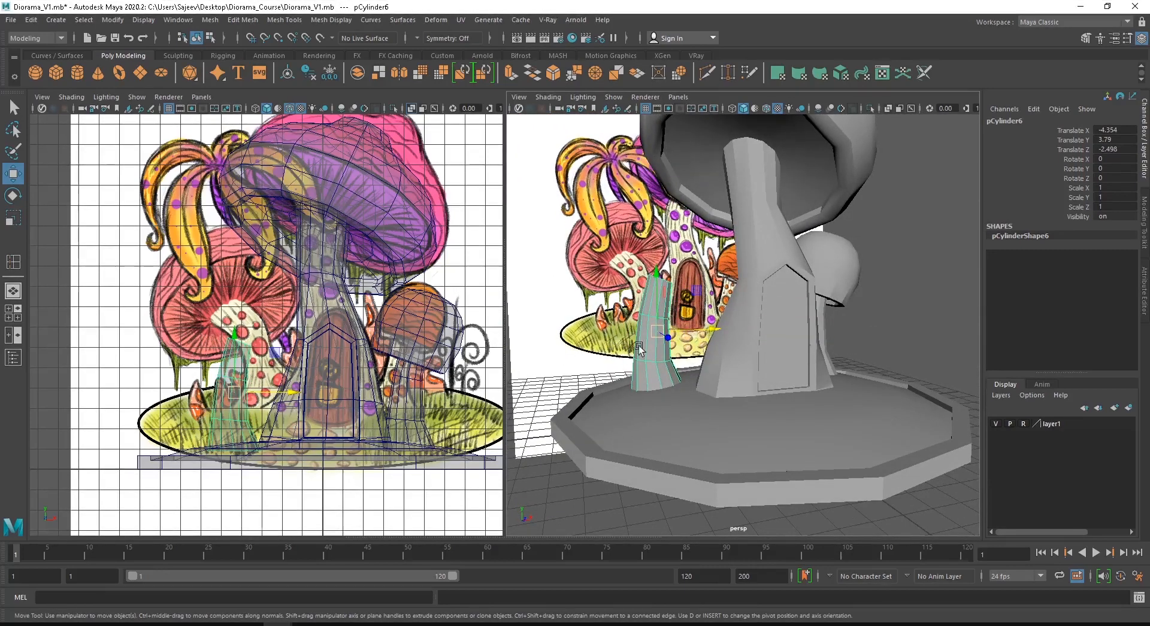
left_click_drag(713, 343, 666, 321, "alt")
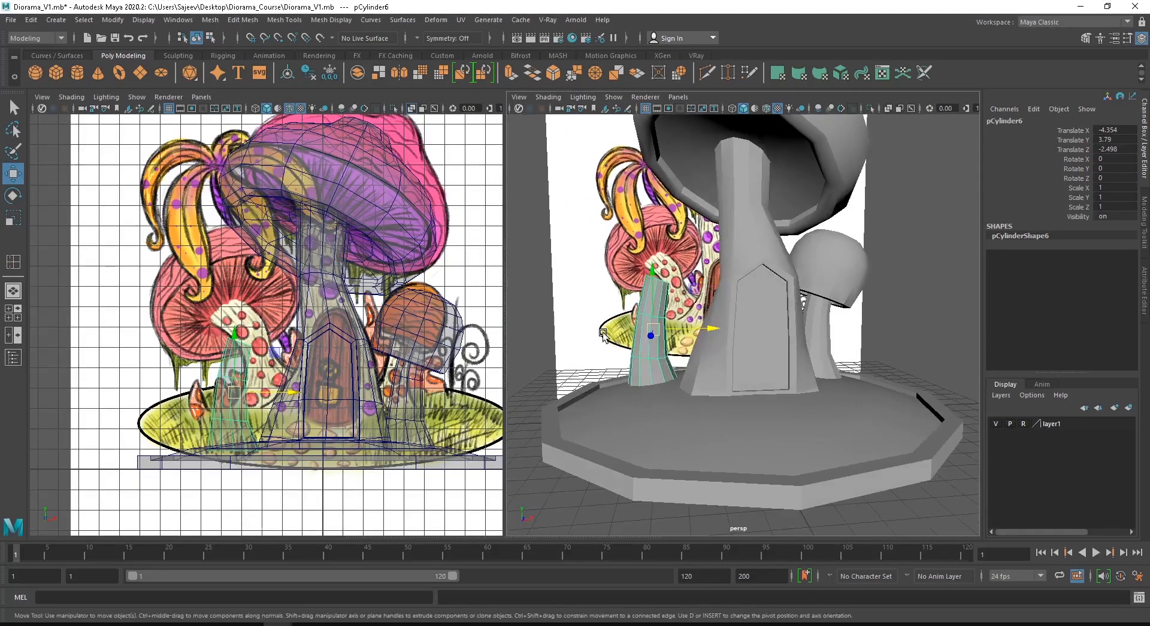
- Rotate the duplicated stem to -180 degrees in Y
key("e")
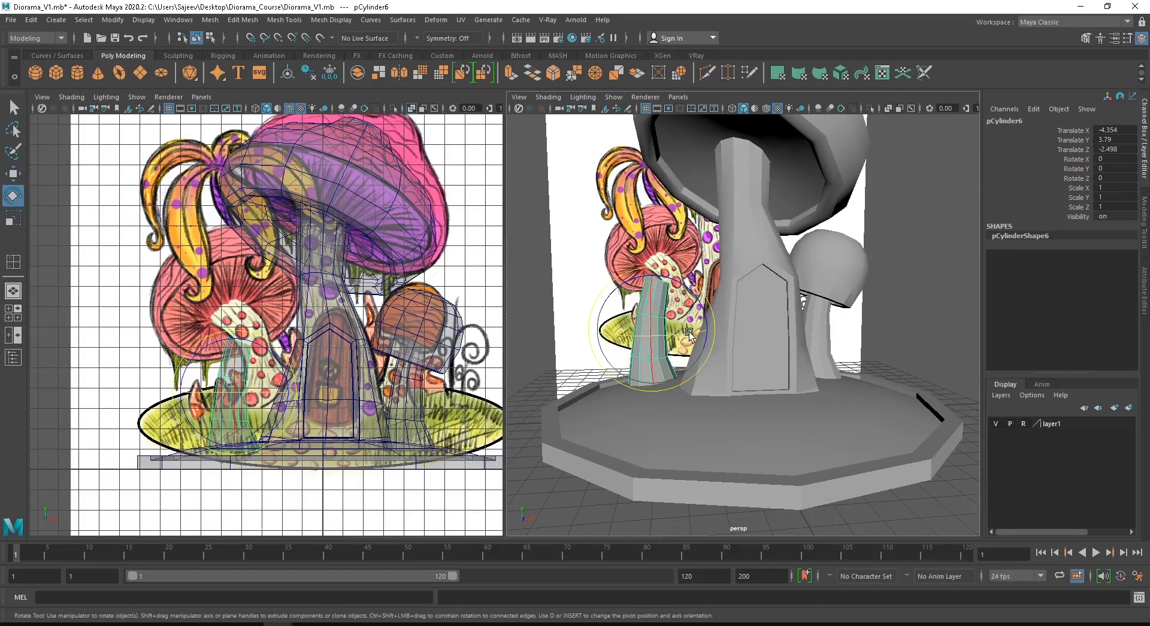
left_click_drag(689, 334, 630, 341)
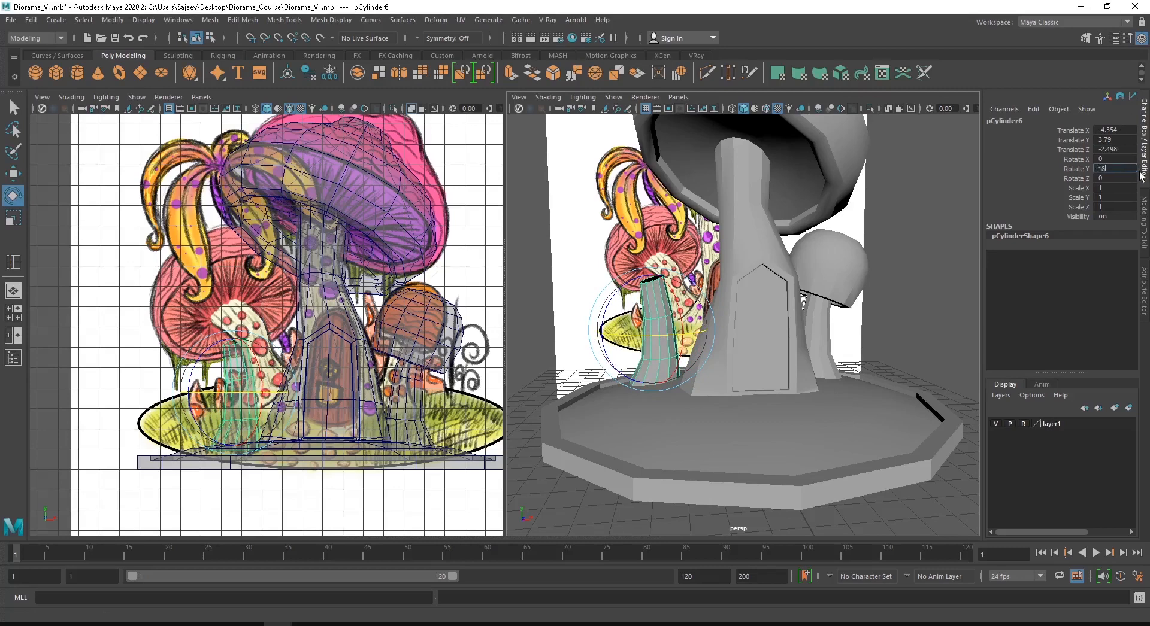
key("Return")
- Position the duplicated stem over the red mushroom's spotted stem in the front view's reference sketch
scroll(232, 404, "up", 3)
key("w")
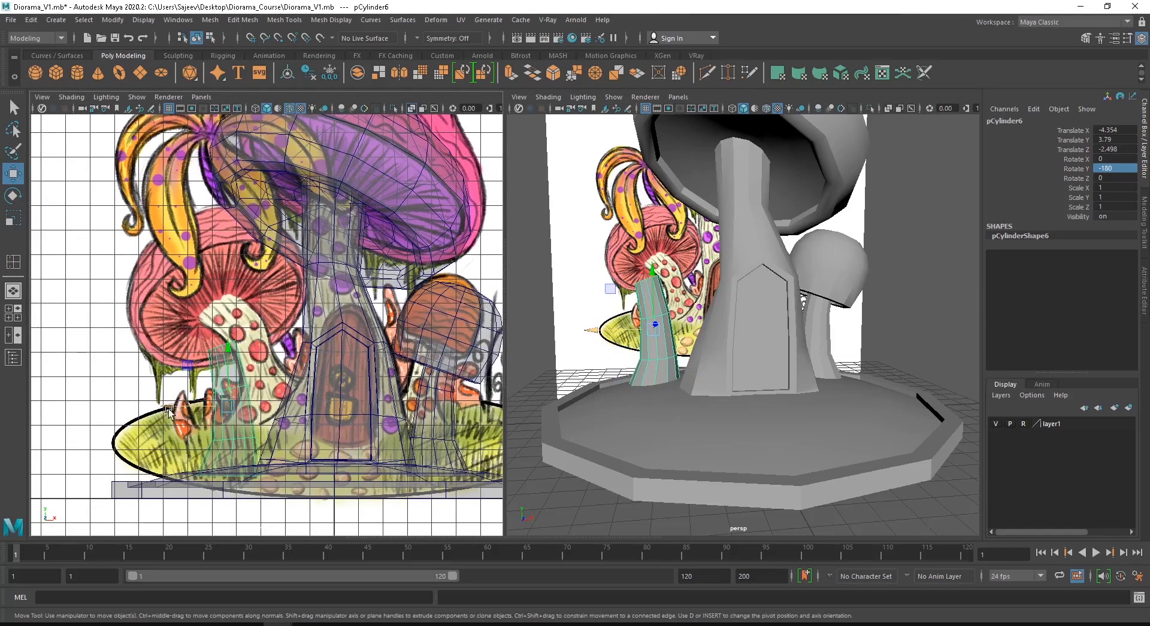
left_click_drag(169, 411, 253, 358)
right_click_drag(250, 358, 318, 369, "alt")
middle_click_drag(318, 369, 322, 370, "alt")
right_click_drag(323, 370, 362, 372, "alt")
middle_click_drag(362, 373, 402, 322, "alt")
- Move, rotate and scale the duplicated stem's top vertex ring to match the bent upper end of the sketched stem
right_click_drag(272, 225, 210, 221)
left_click_drag(222, 192, 368, 239)
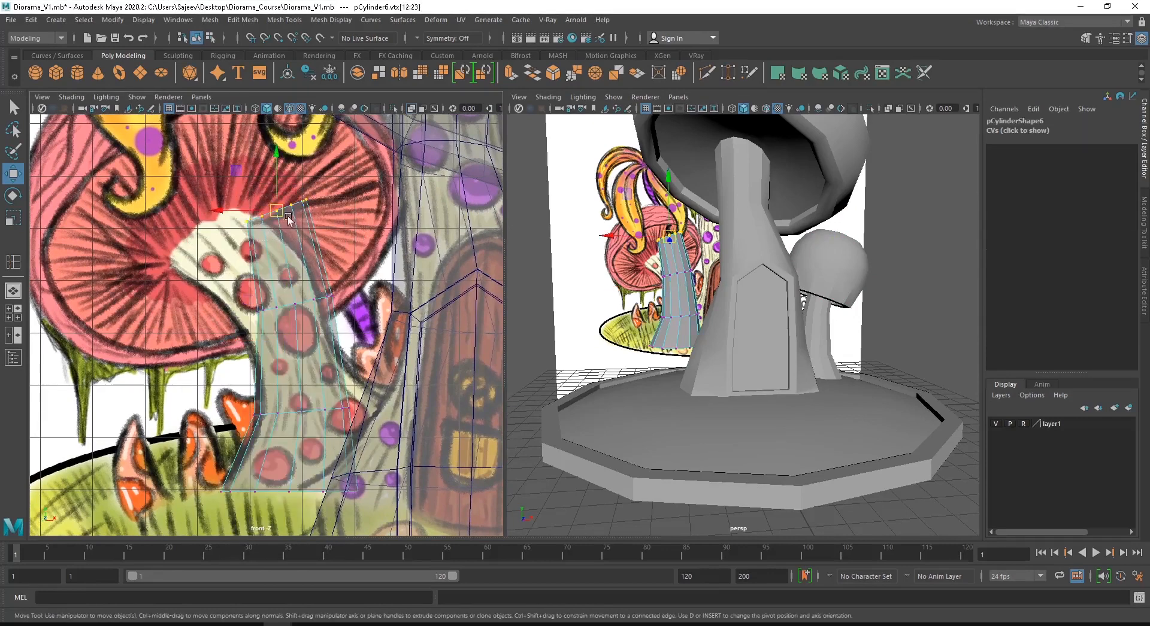
left_click_drag(233, 177, 364, 240)
left_click_drag(276, 211, 210, 228)
key("e")
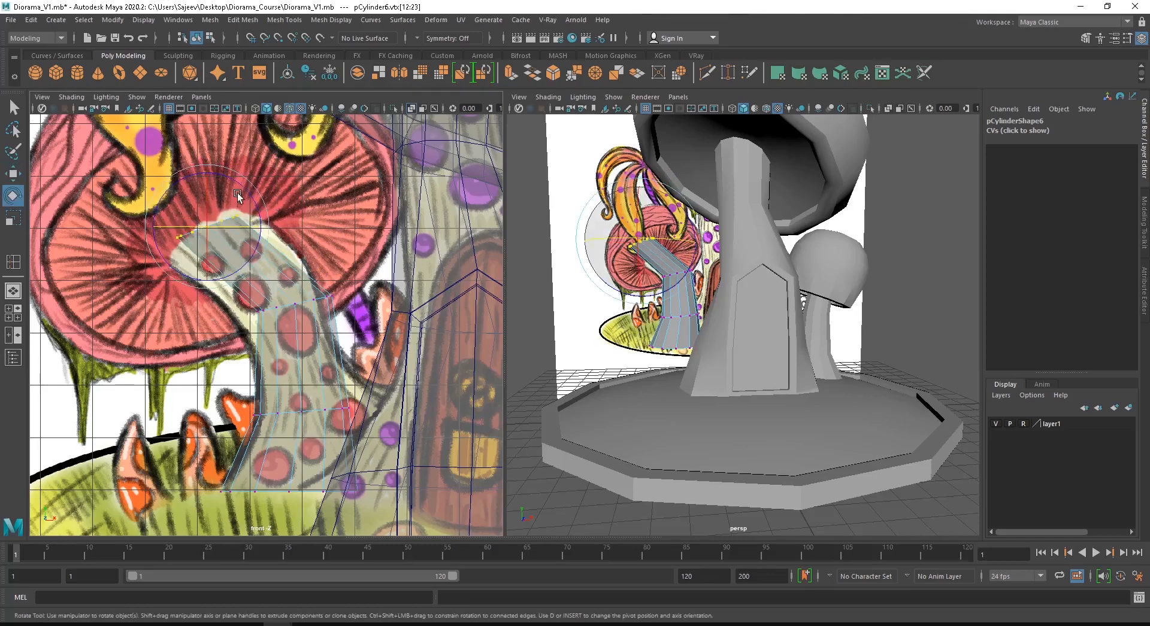
left_click_drag(241, 189, 221, 175)
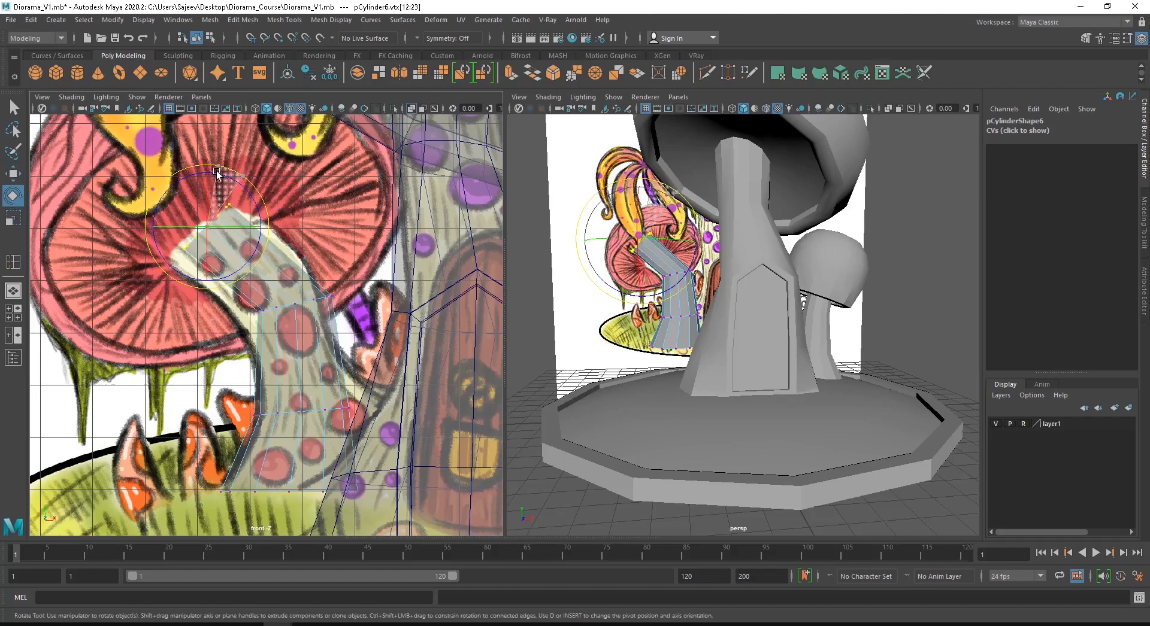
key("r")
left_click_drag(206, 227, 198, 229)
- Tilt, shift and scale the stem's next vertex ring below the top to follow the sketched curve
key("w")
left_click_drag(352, 328, 353, 329)
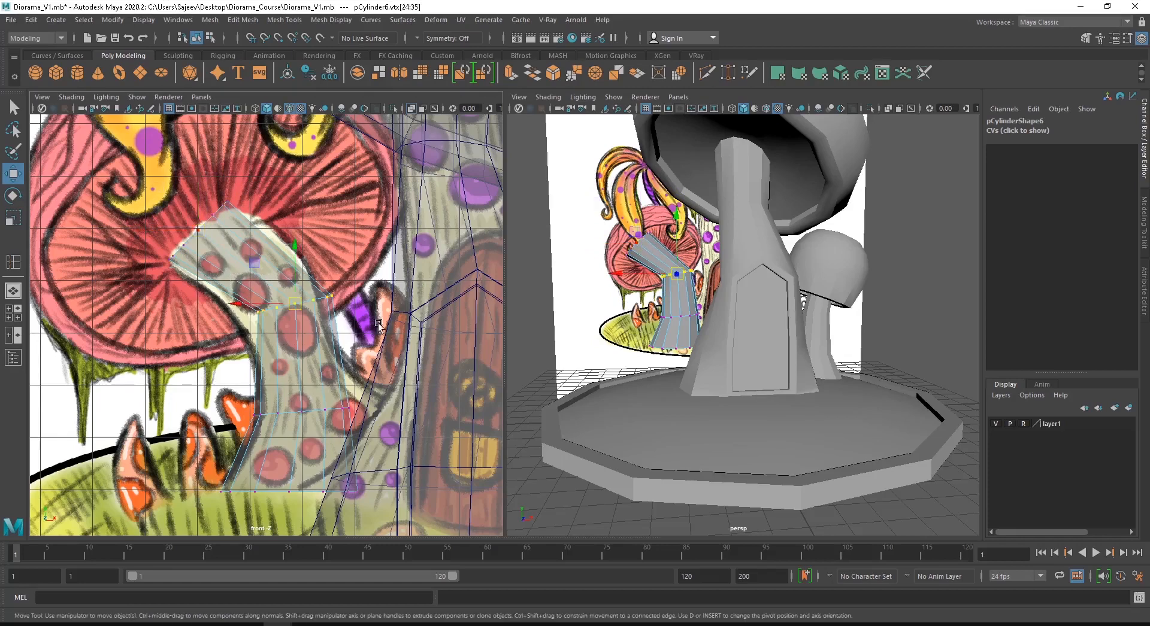
key("e")
left_click_drag(338, 259, 329, 254)
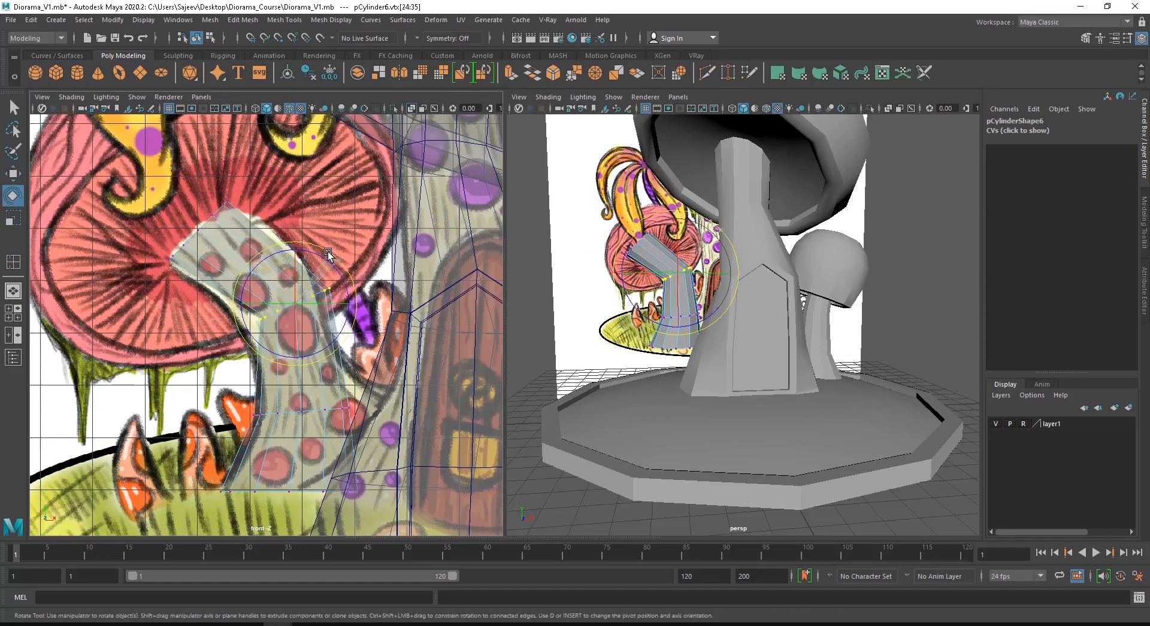
key("w")
left_click_drag(294, 304, 269, 286)
key("r")
- Scale and shift the stem's lower vertex ring to match the sketched stem just above its base
key("w")
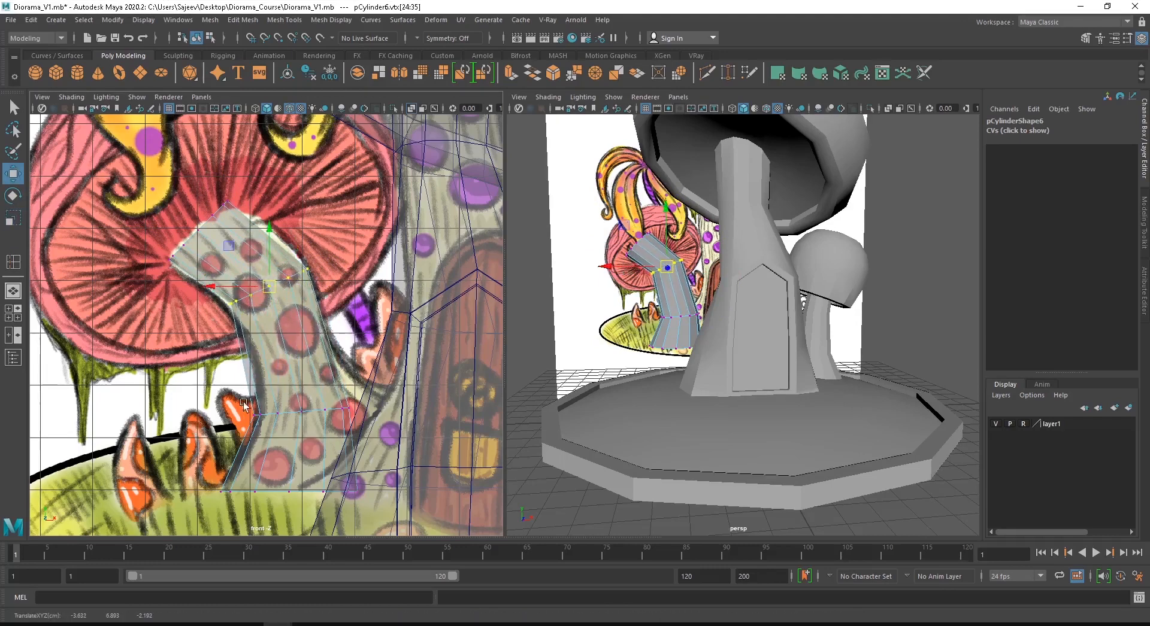
left_click_drag(245, 405, 390, 441)
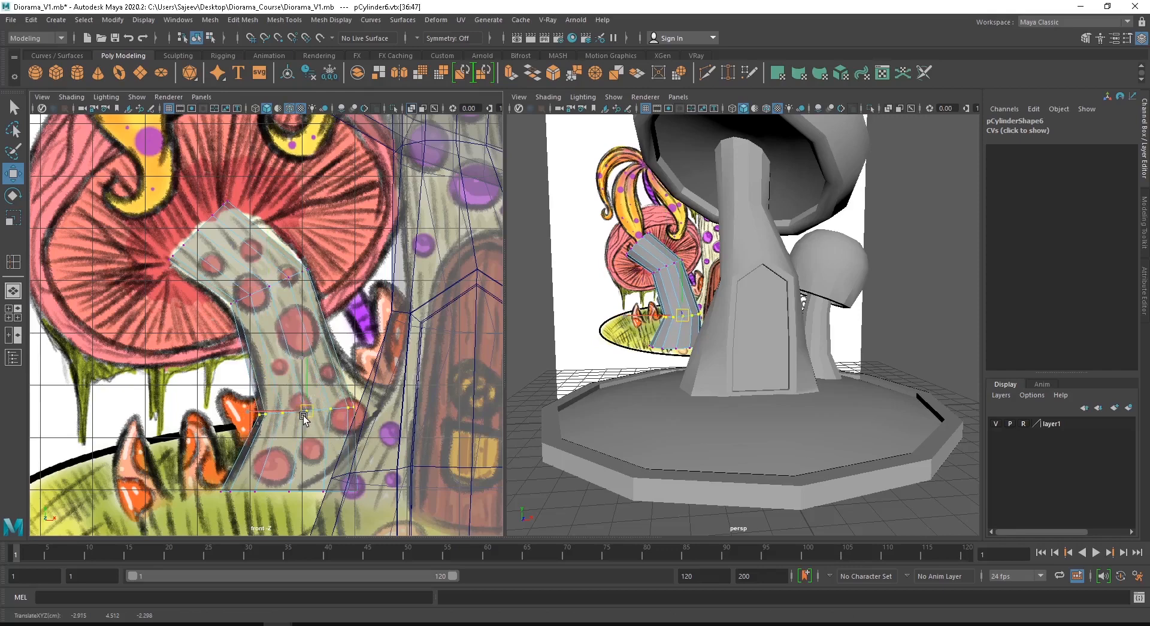
key("r")
left_click_drag(305, 414, 313, 411)
- Scale the stem's bottom vertex ring wider and shift it to fit the base of the sketched stem
key("w")
left_click_drag(171, 446, 454, 537)
key("r")
left_click_drag(300, 496, 256, 496)
key("w")
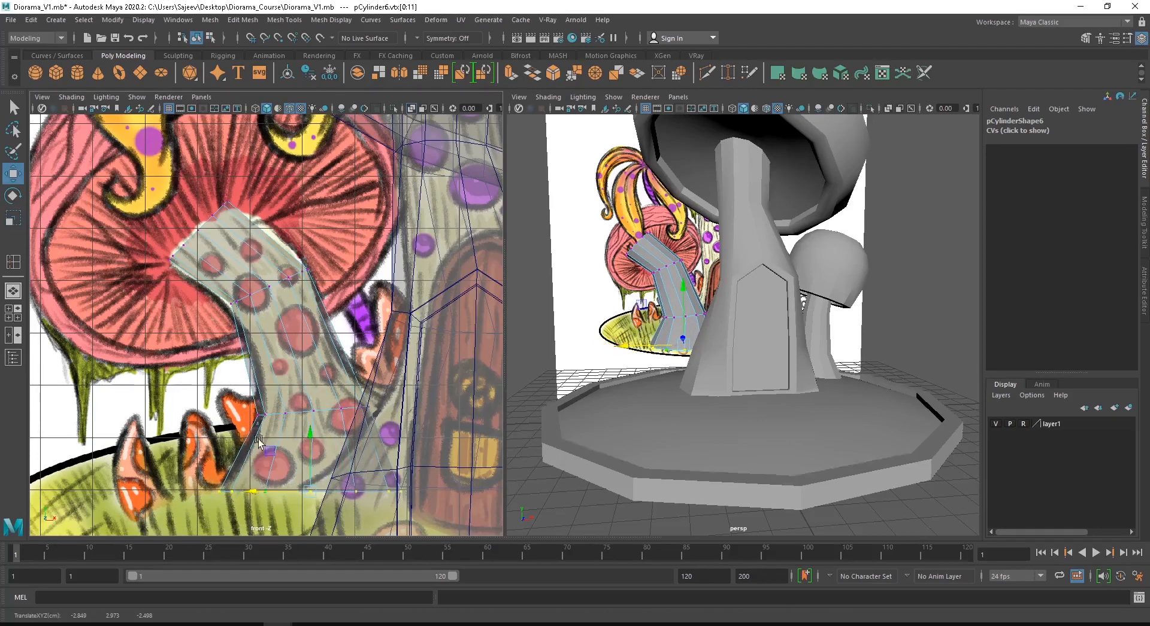
- Tilt, shift and scale the vertex ring just above the base to follow the sketched stem's bend
left_click_drag(254, 392, 405, 435)
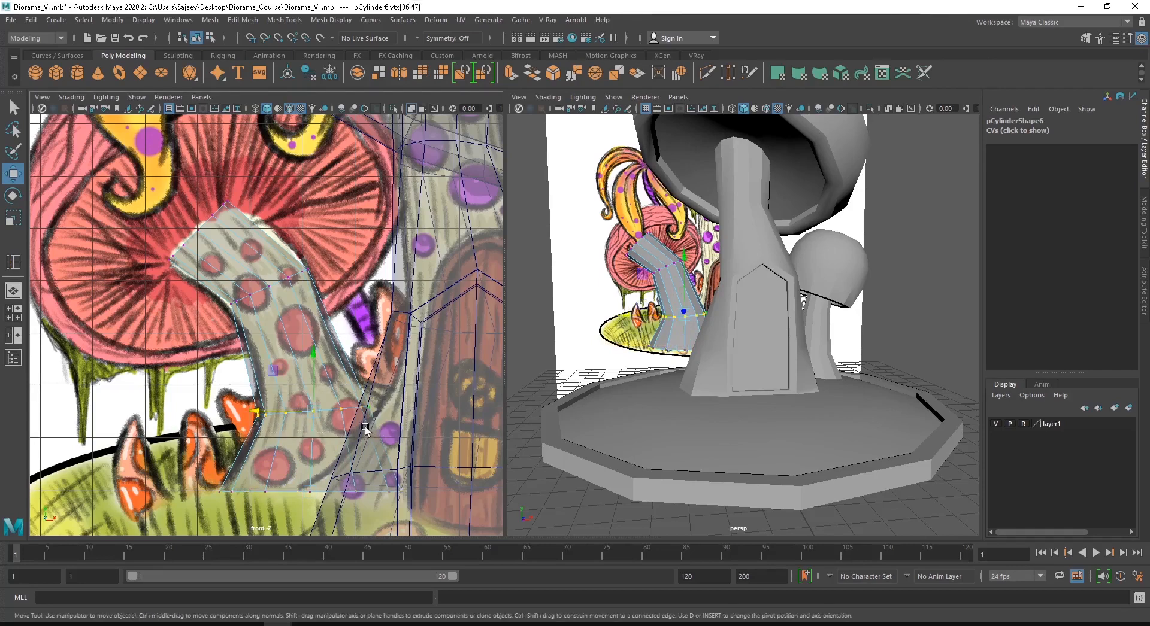
key("e")
left_click_drag(342, 364, 339, 362)
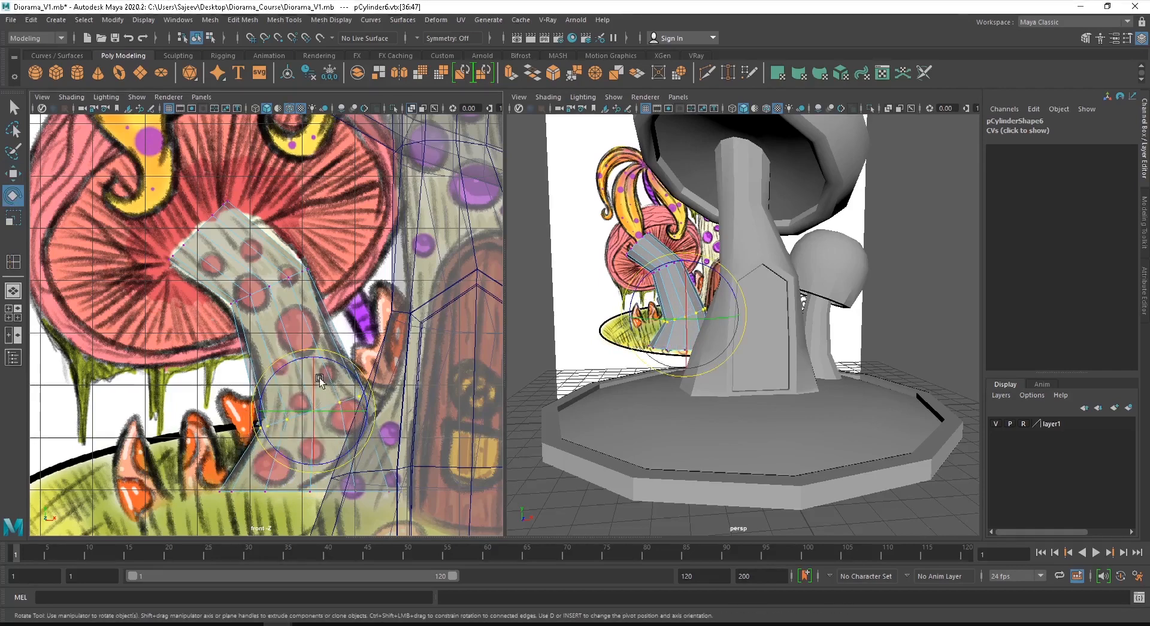
key("w")
left_click_drag(312, 412, 325, 410)
key("r")
key("w")
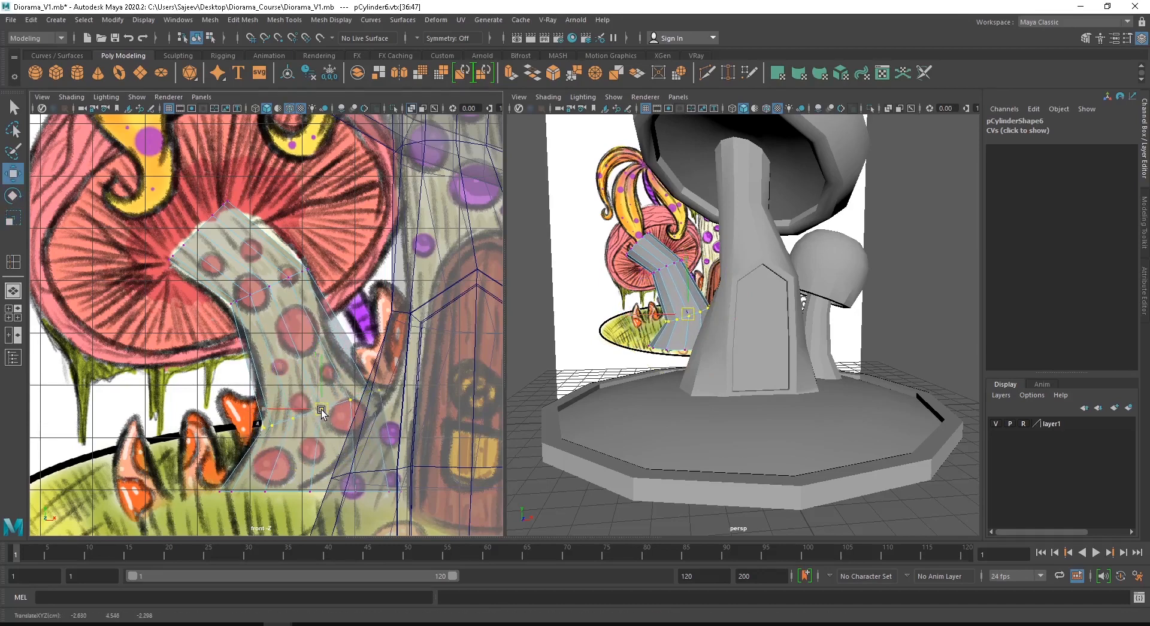
- Widen and shift the stem's bottom vertex ring to flare the base, and return to object mode
left_click_drag(208, 466, 465, 533)
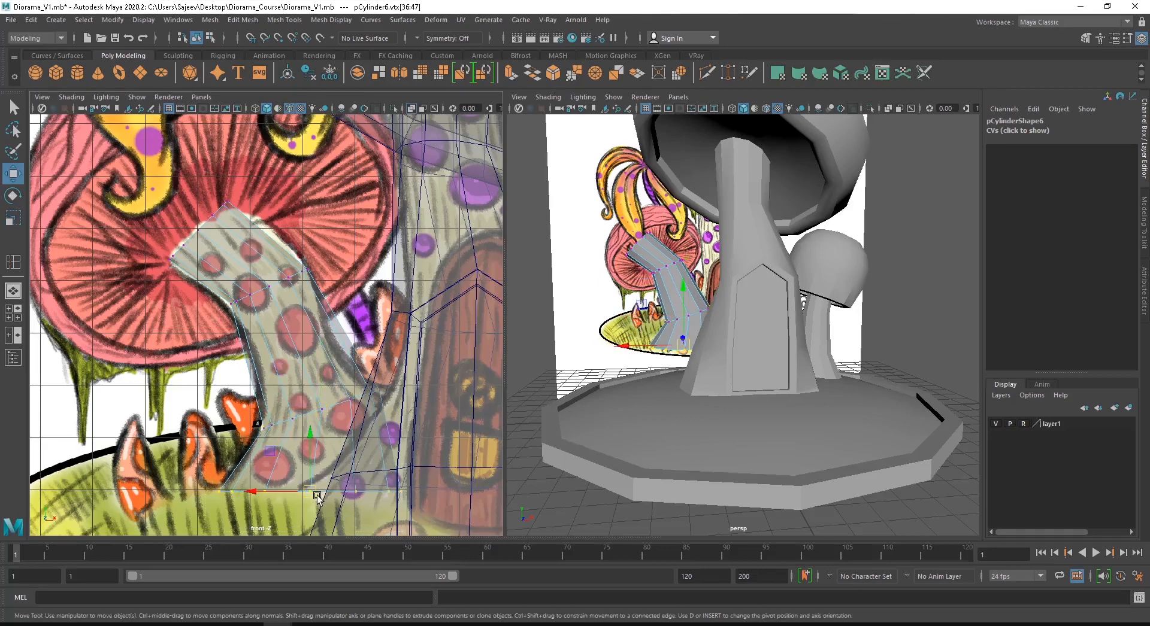
key("r")
left_click_drag(307, 494, 268, 493)
key("w")
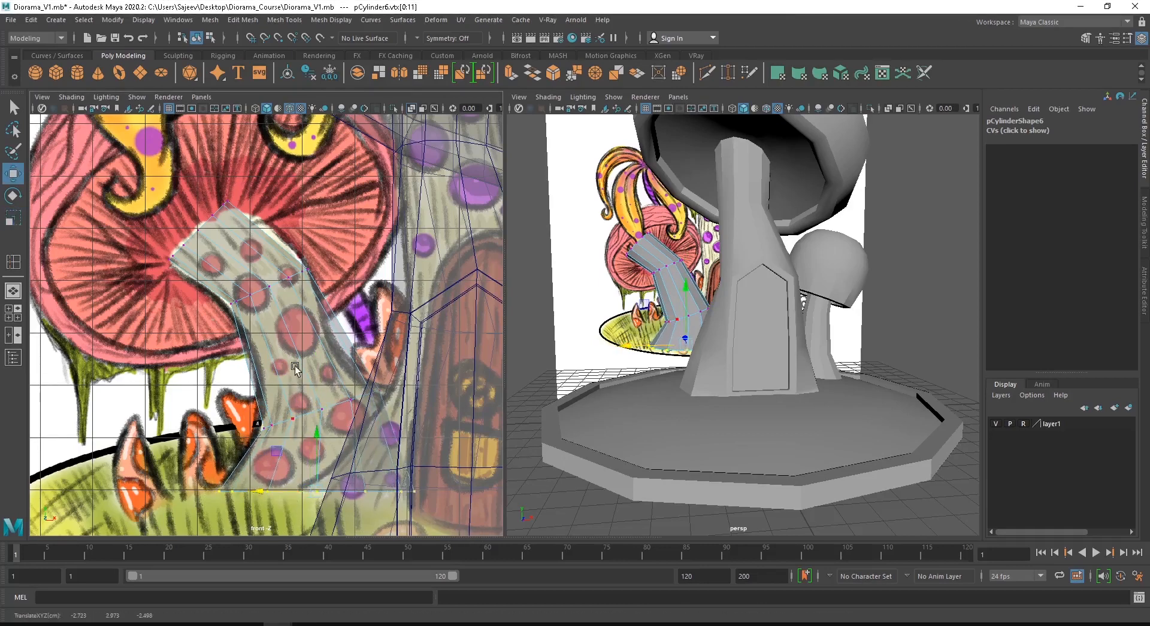
right_click_drag(298, 337, 353, 311)
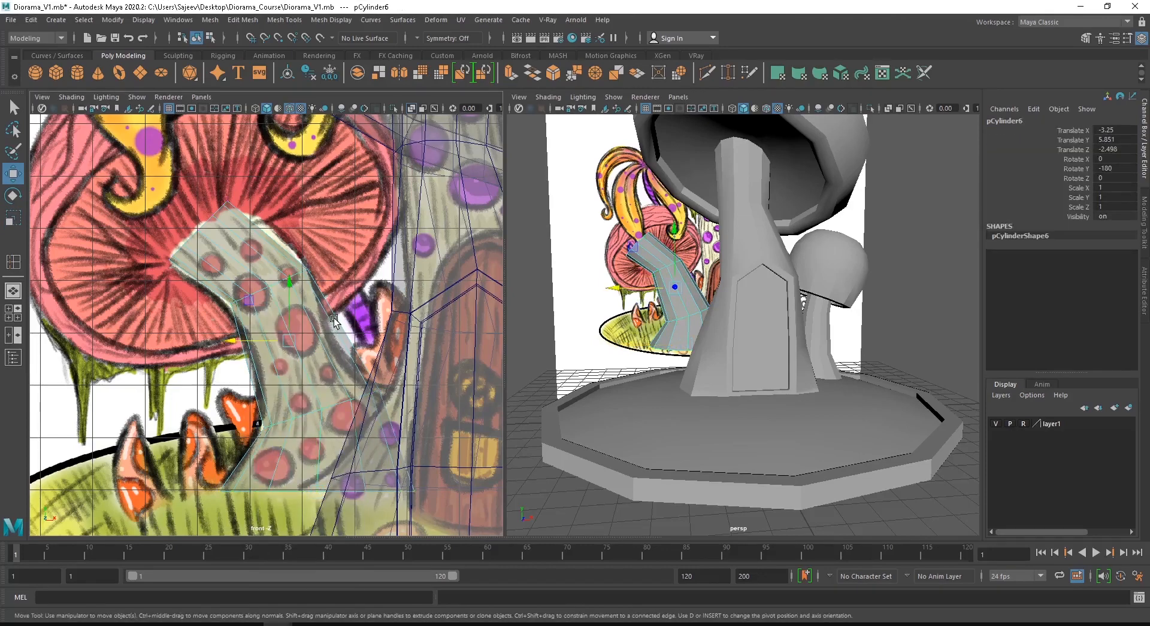
- Split the edge ring of the stem's long middle section to insert a new edge loop
right_click_drag(280, 331, 407, 386, "alt")
middle_click_drag(357, 376, 337, 367, "alt")
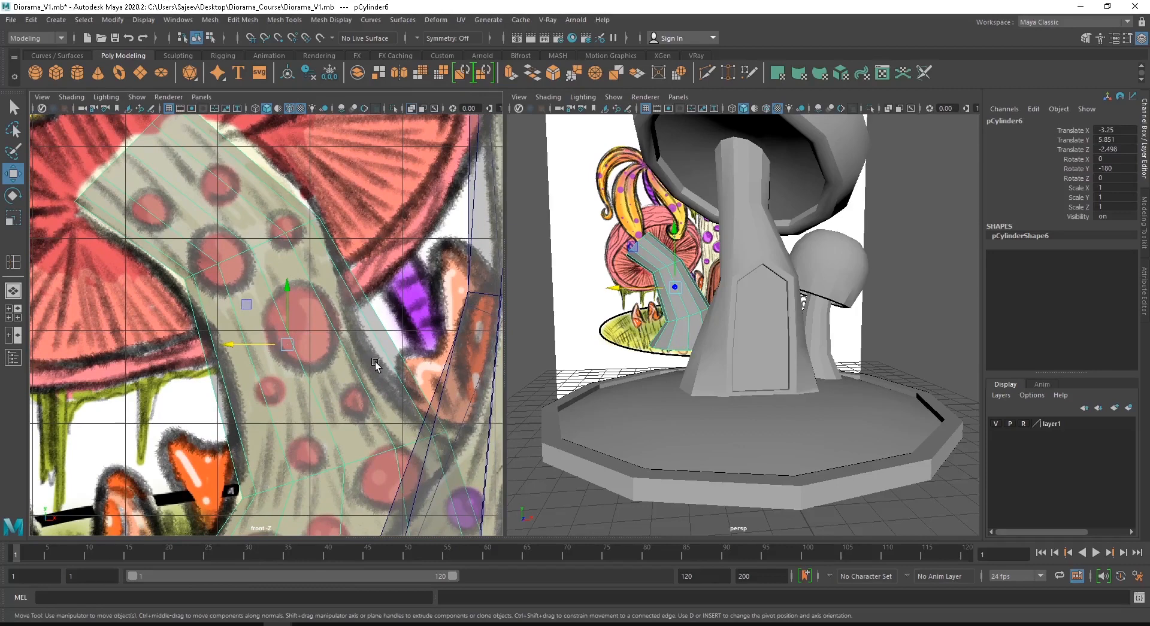
mouse_move(354, 317)
right_mouse_down("shift")
mouse_move(356, 348)
mouse_move(353, 321)
right_mouse_up("shift")
right_click(343, 327)
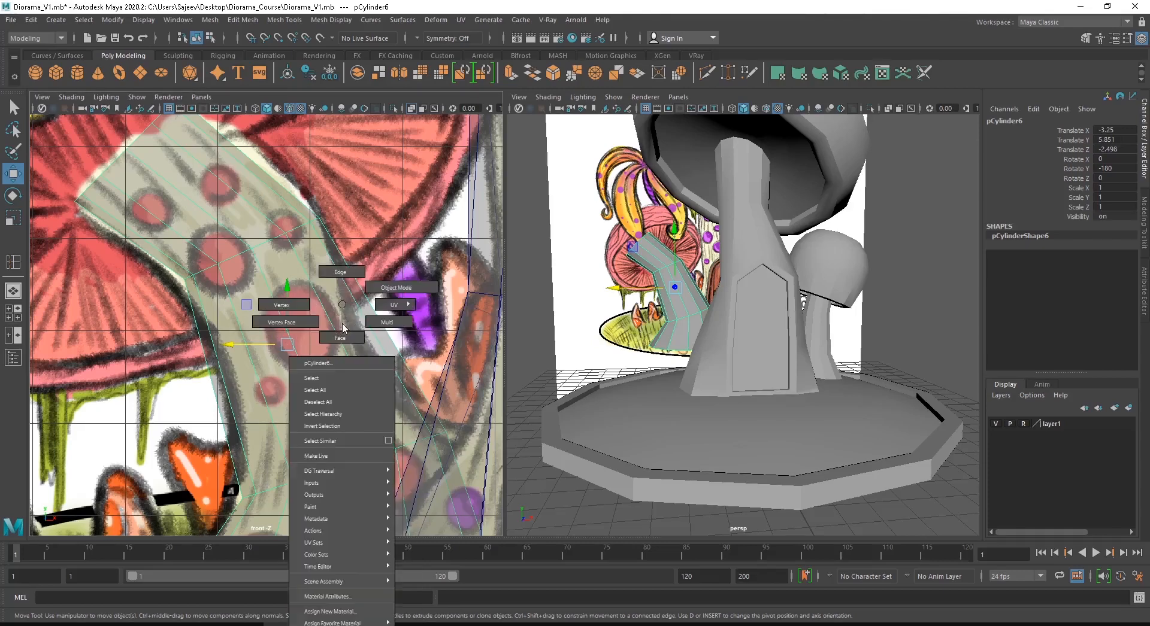
left_click(341, 269)
left_click(276, 388)
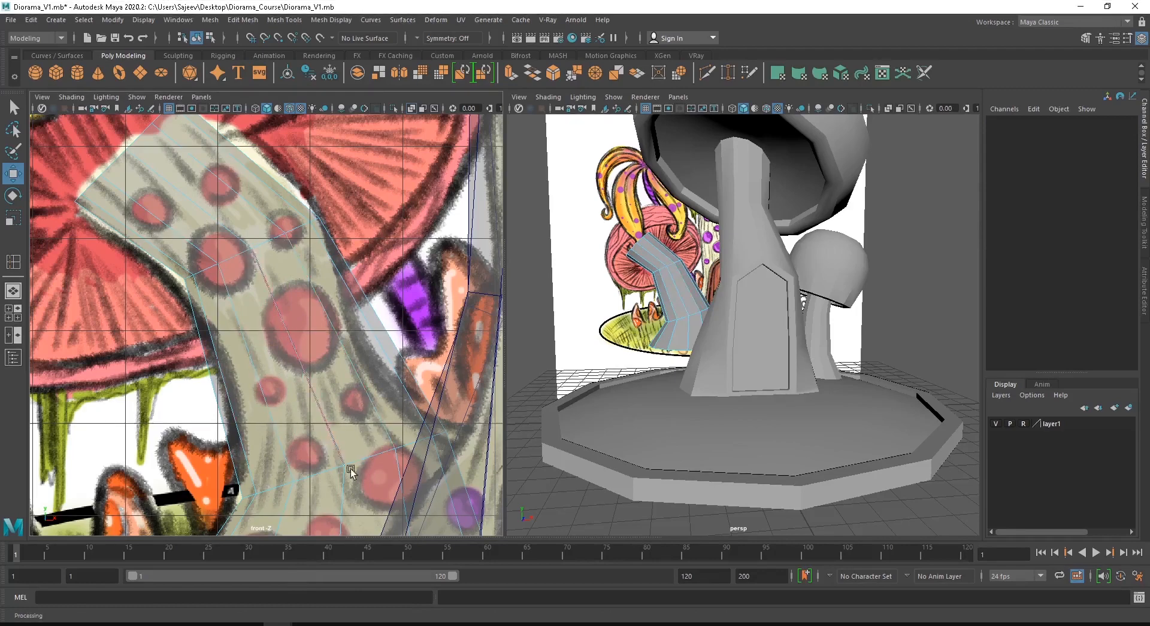
left_click(318, 389)
left_click(335, 321)
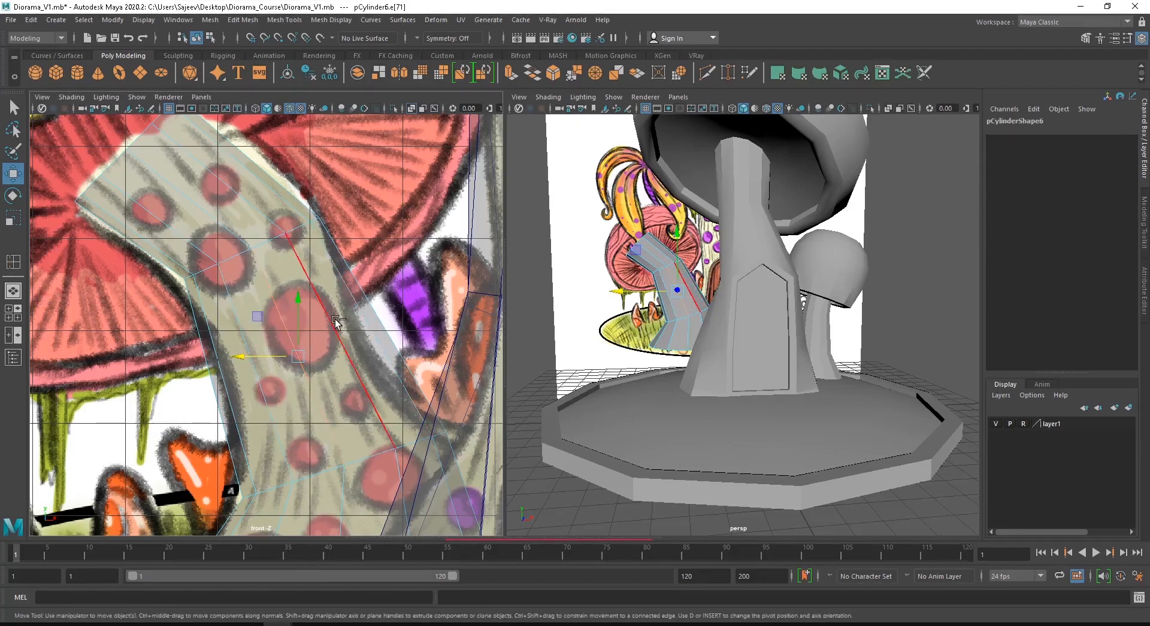
right_click(335, 321, "ctrl")
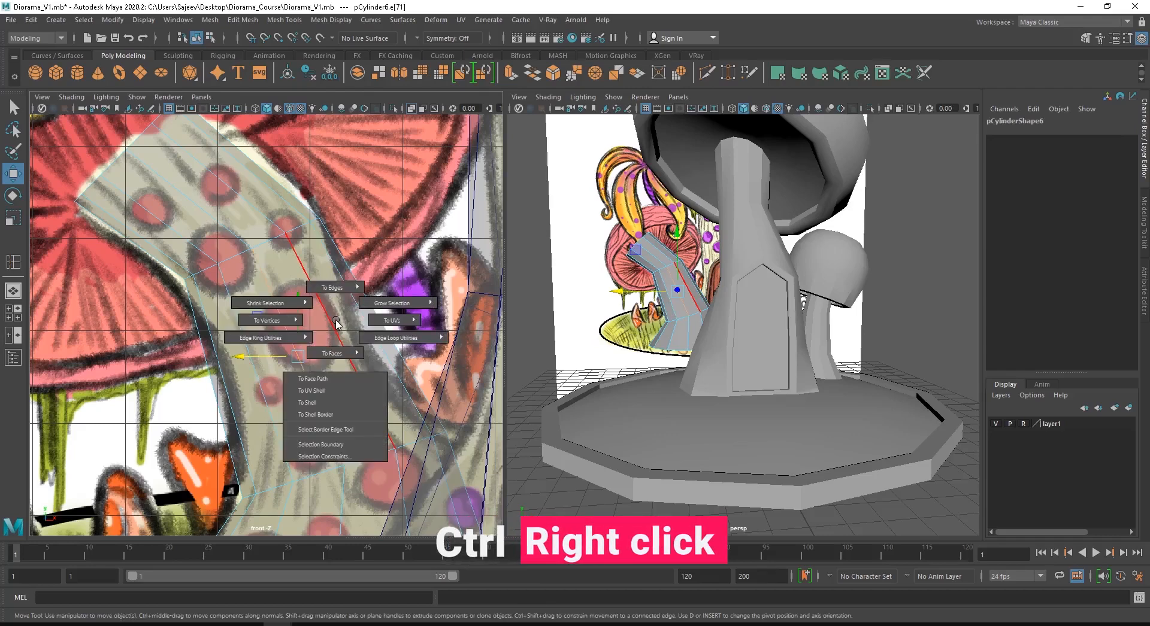
mouse_move(266, 352)
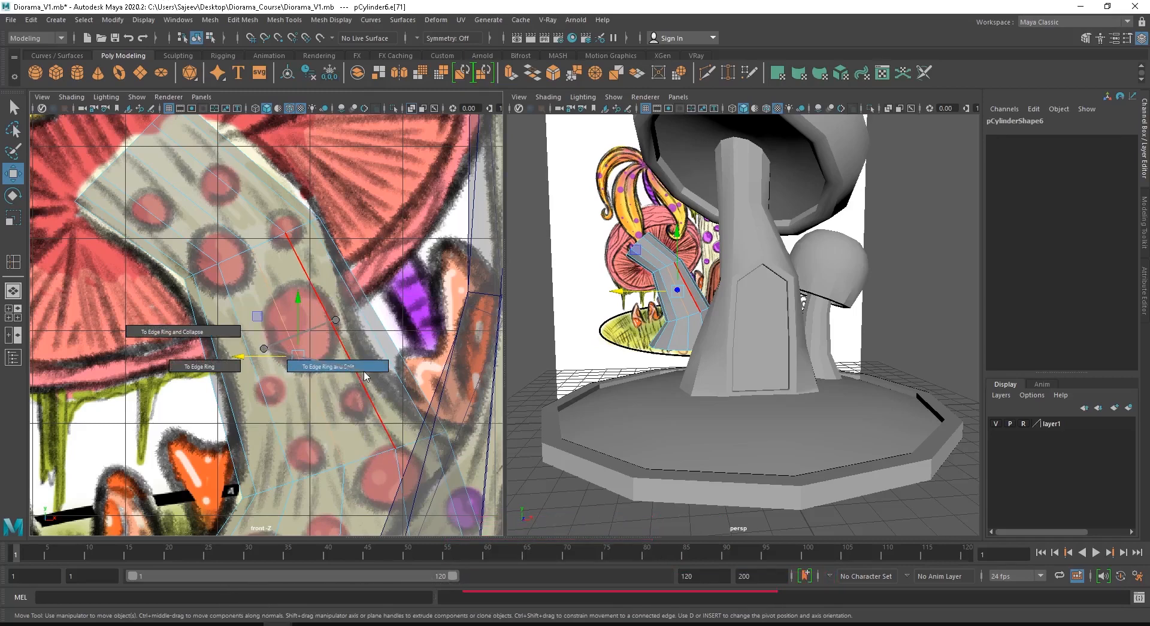
right_click_drag(365, 372, 365, 372)
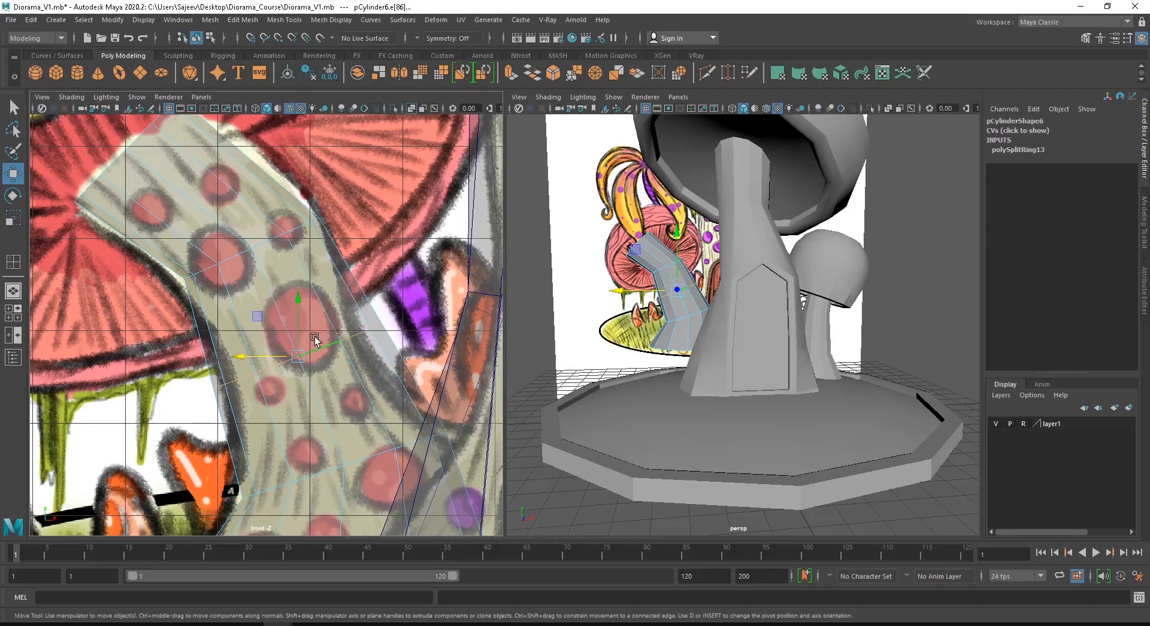
right_click(264, 287)
left_click(190, 287)
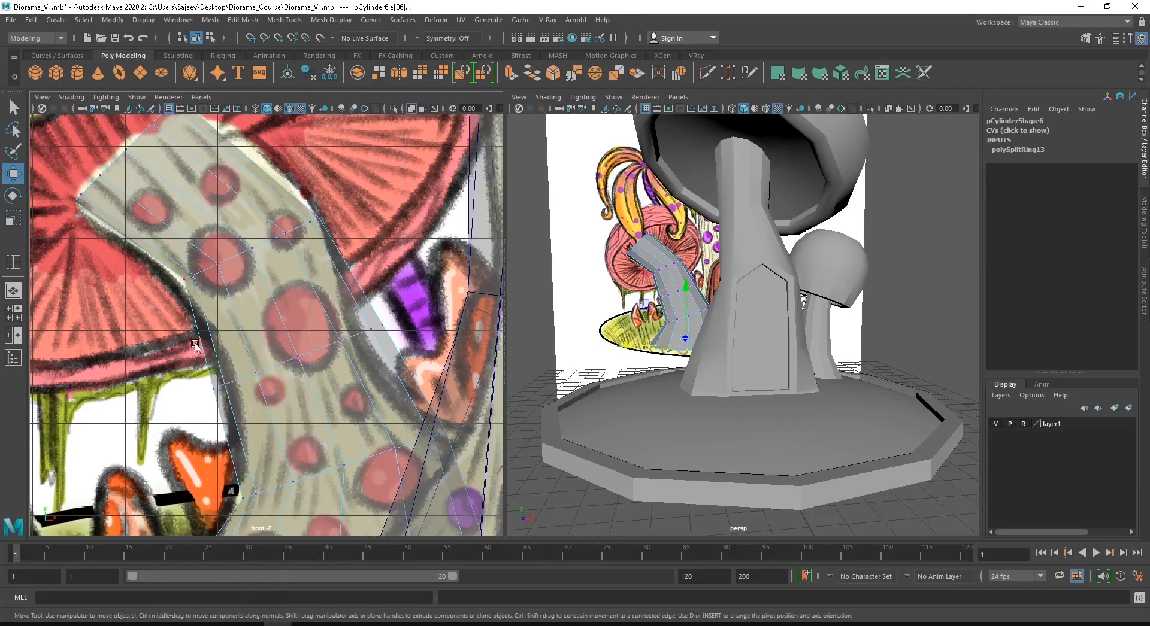
left_click_drag(180, 360, 309, 412)
right_click(309, 304)
right_click_drag(309, 304, 307, 272)
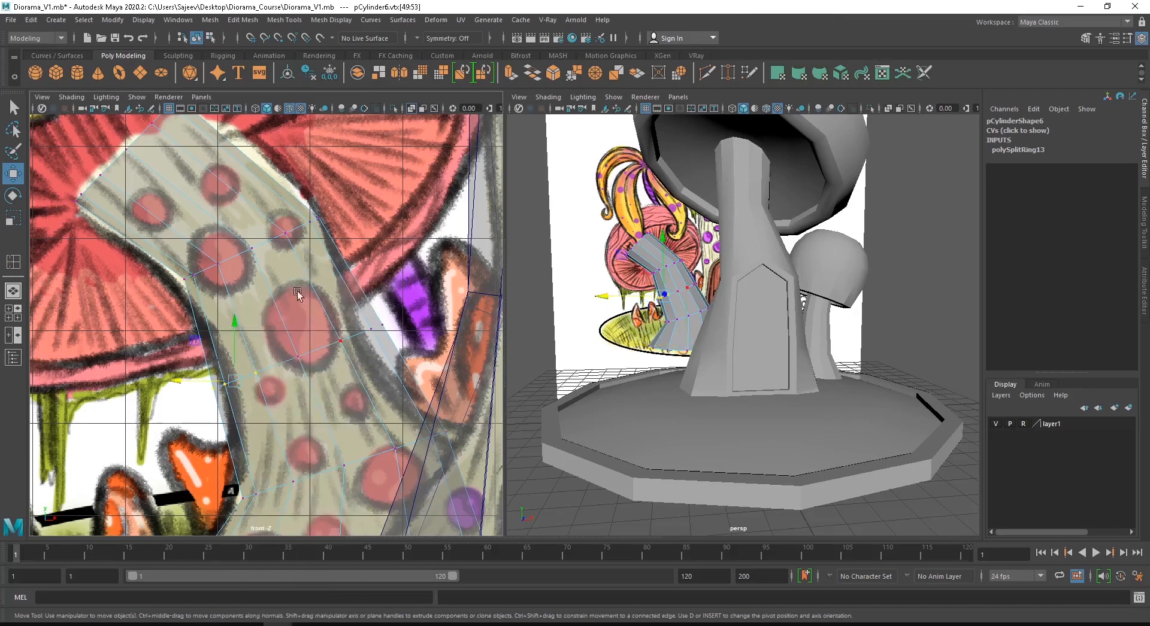
- Scale the new middle edge loop to narrow the stem to the sketched outline, and return to object mode
left_click(307, 355)
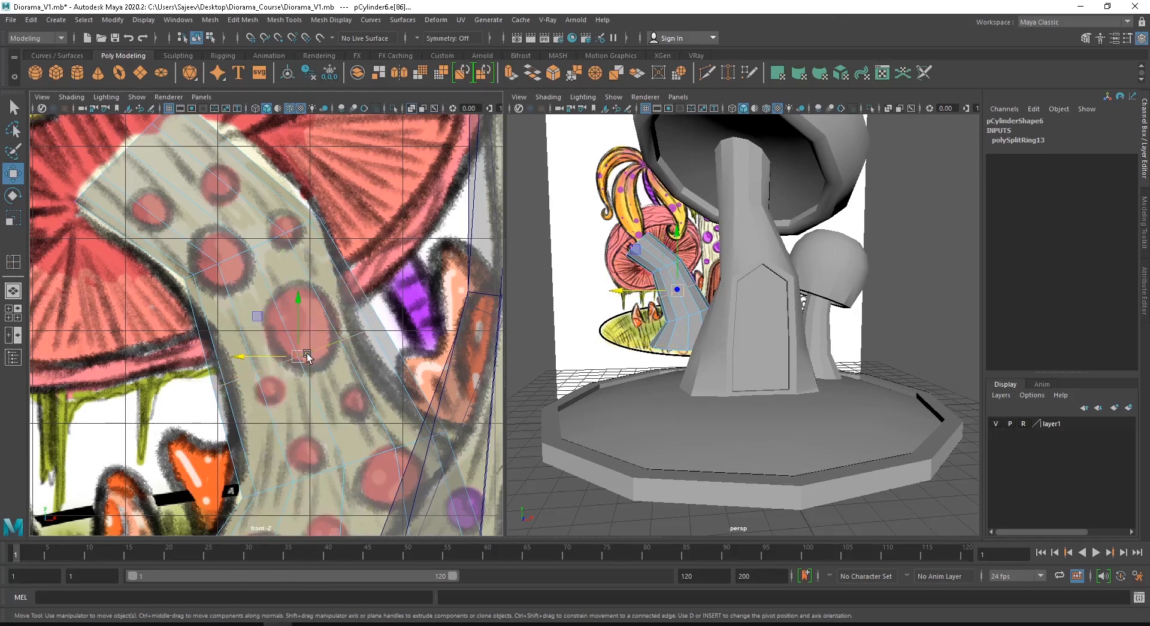
key("r")
left_click_drag(299, 357, 277, 362)
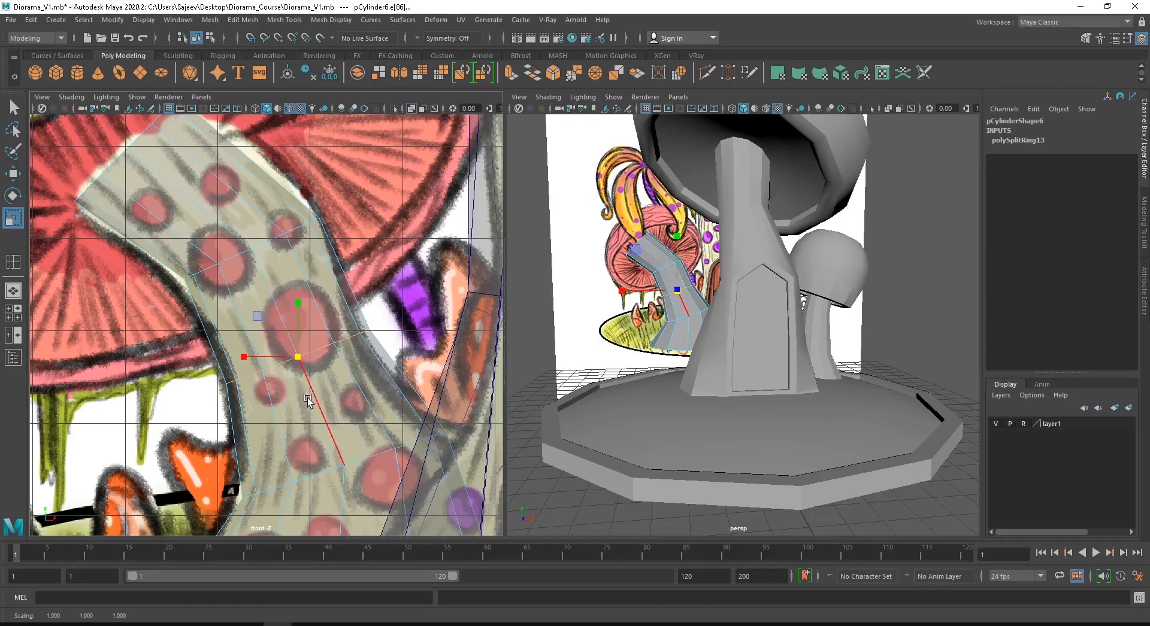
key("w")
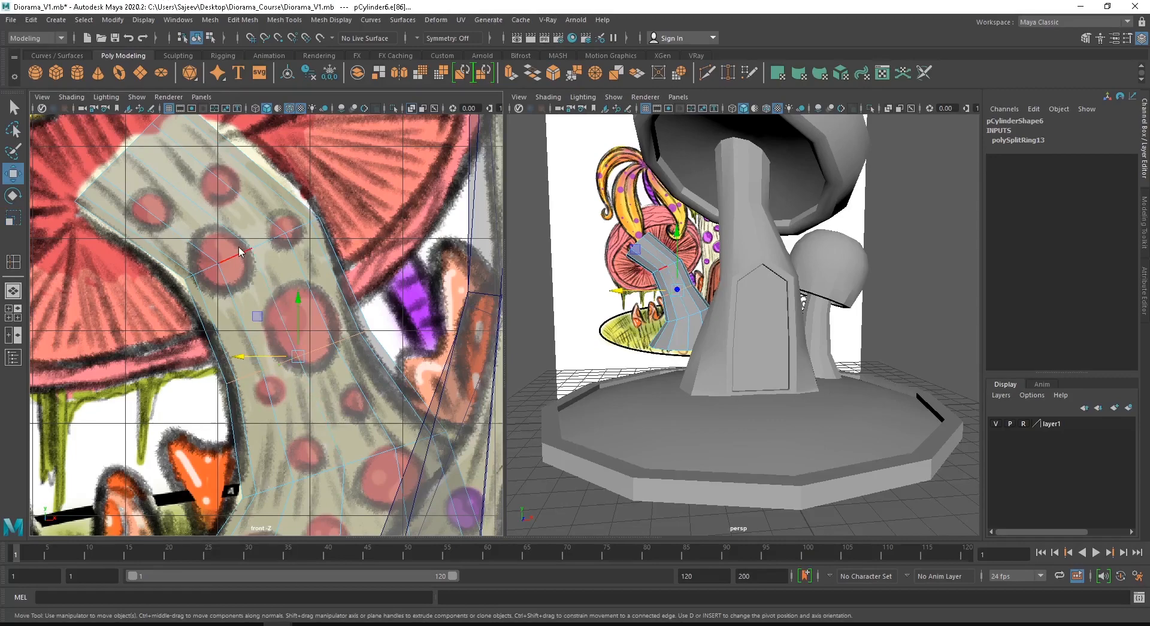
right_click_drag(238, 248, 299, 212)
scroll(385, 328, "down", 10)
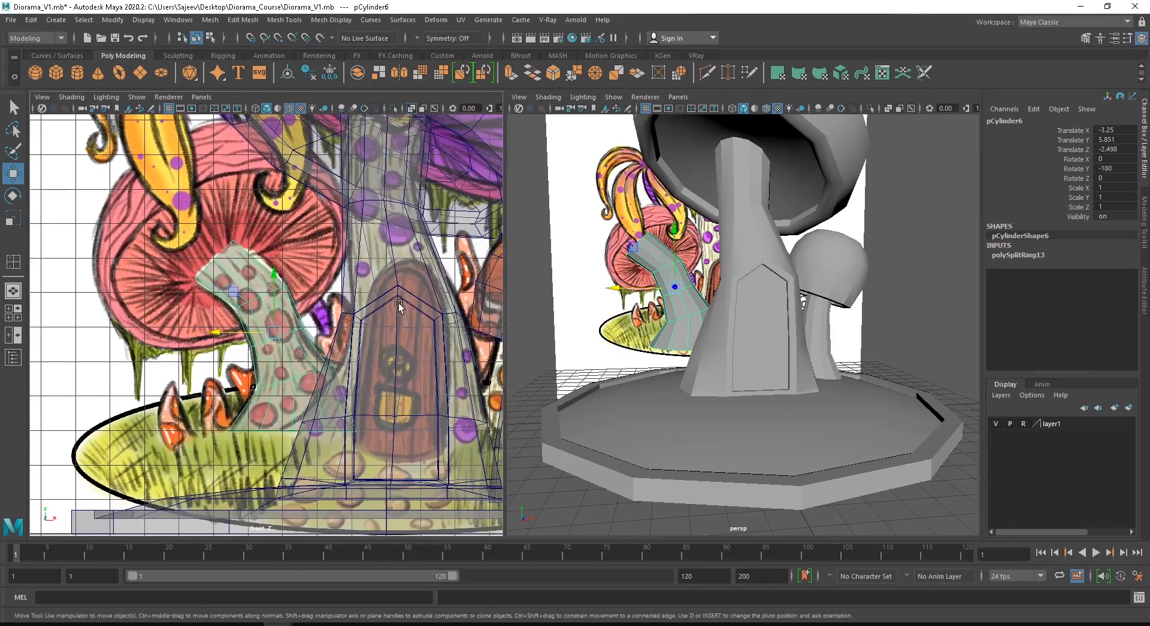
- Preview the stem with smooth mesh display and return it to the unsmoothed display
key("3")
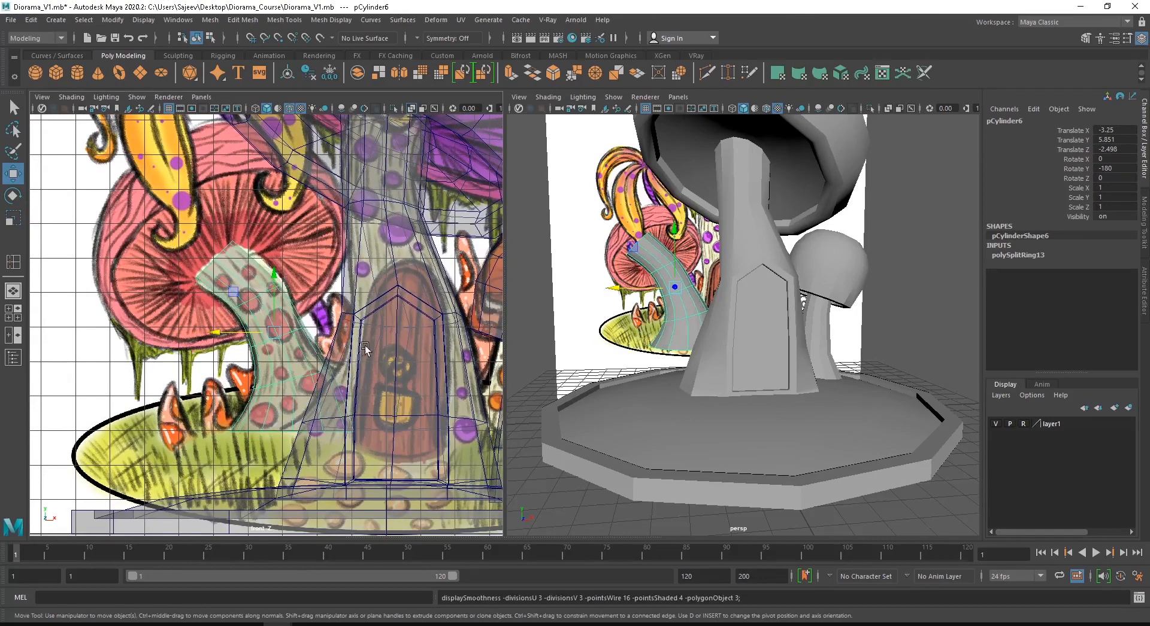
left_click_drag(292, 326, 340, 352, "alt")
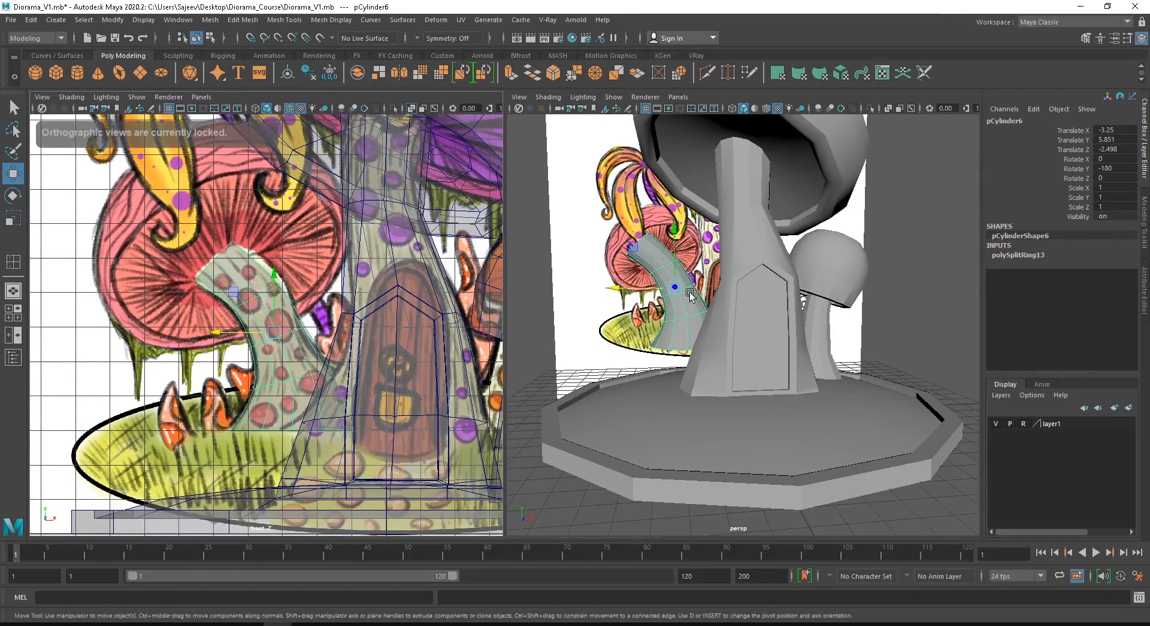
mouse_move(689, 292)
left_mouse_down("alt")
mouse_move(778, 325)
mouse_move(871, 323)
mouse_move(688, 302)
left_mouse_up("alt")
key("1")
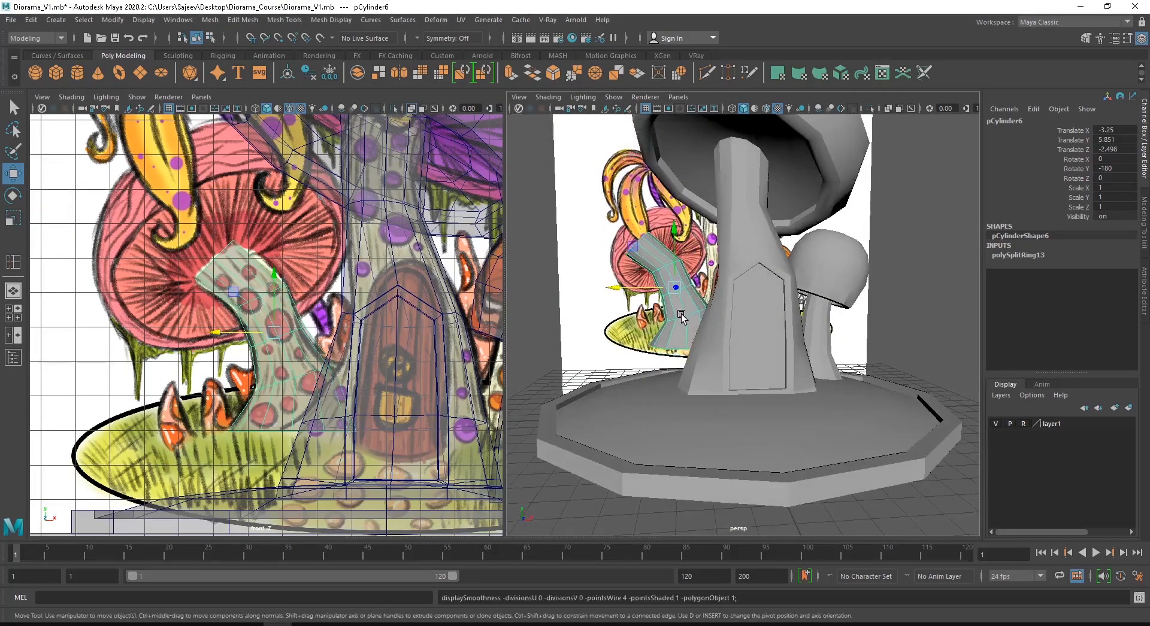
- Scale the stem uniformly to 1.182 and lower it to 4.319 in Y
key("r")
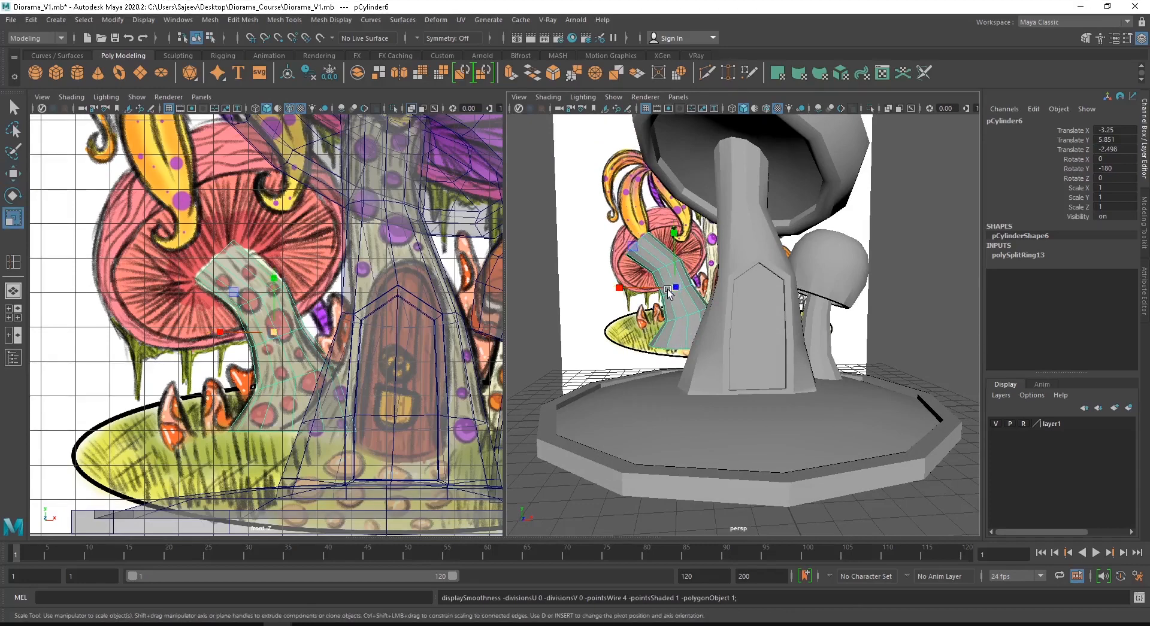
left_click_drag(675, 293, 682, 291)
key("w")
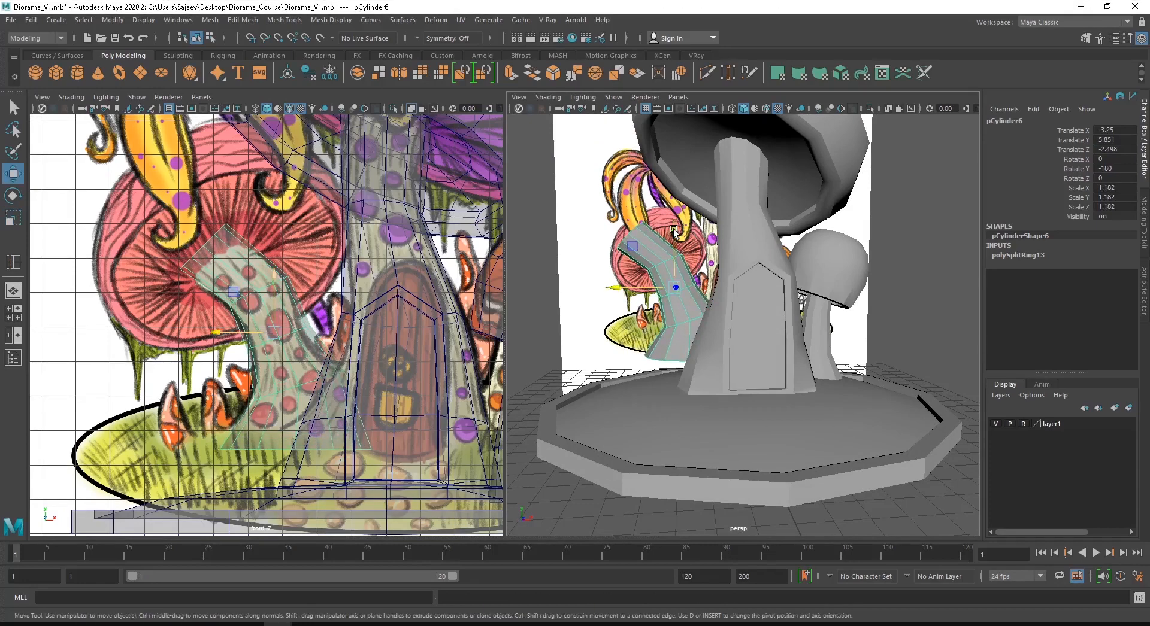
left_click_drag(673, 233, 674, 279)
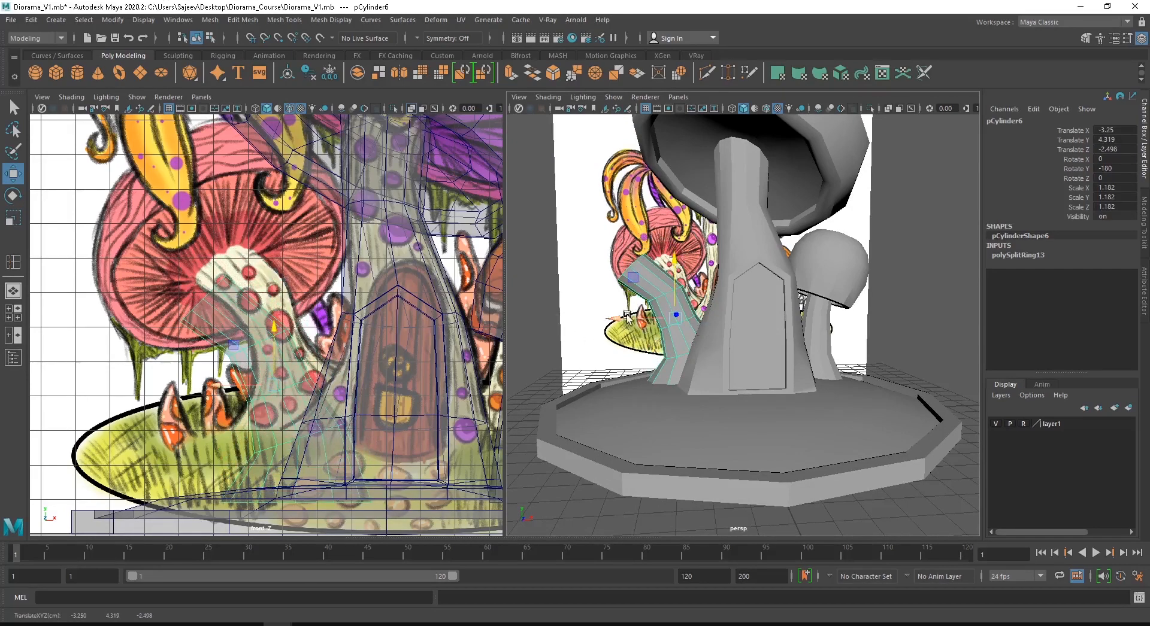
- Move the stem out beside the large mushroom to -4.554 in X, 4.004 in Y and -3.52 in Z
left_click_drag(622, 320, 778, 370)
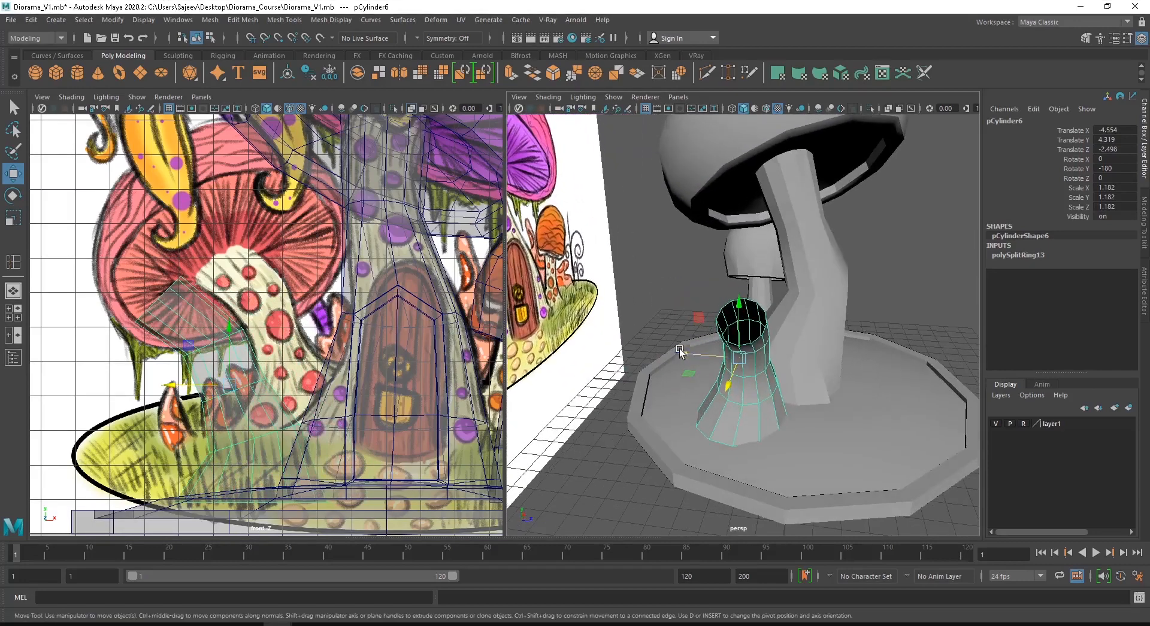
left_click_drag(682, 352, 656, 351)
left_click_drag(714, 305, 713, 314)
left_click_drag(784, 350, 679, 311, "alt")
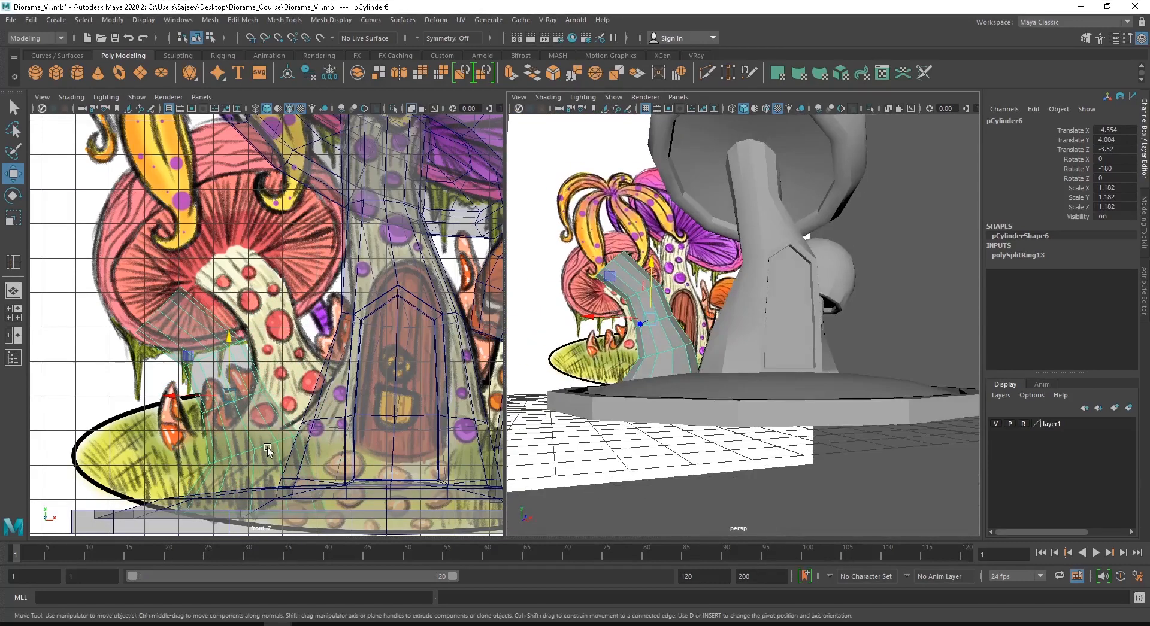
- Rotate the stem to 1.984 in Z and raise it to 4.283 in Y
key("e")
left_click_drag(289, 371, 287, 369)
key("w")
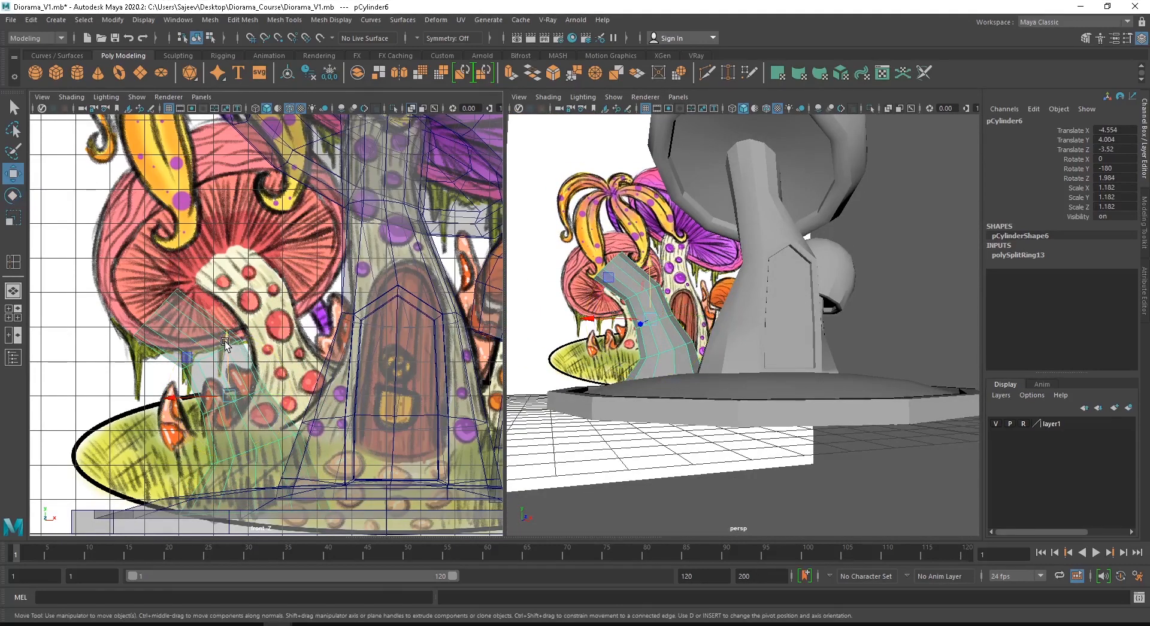
left_click_drag(224, 345, 224, 332)
- Tilt the stem to 5.117 in X and reposition it on the base at -3.365, 4.198, -4.831
left_click_drag(720, 363, 735, 328, "alt")
right_click_drag(734, 329, 591, 317, "alt")
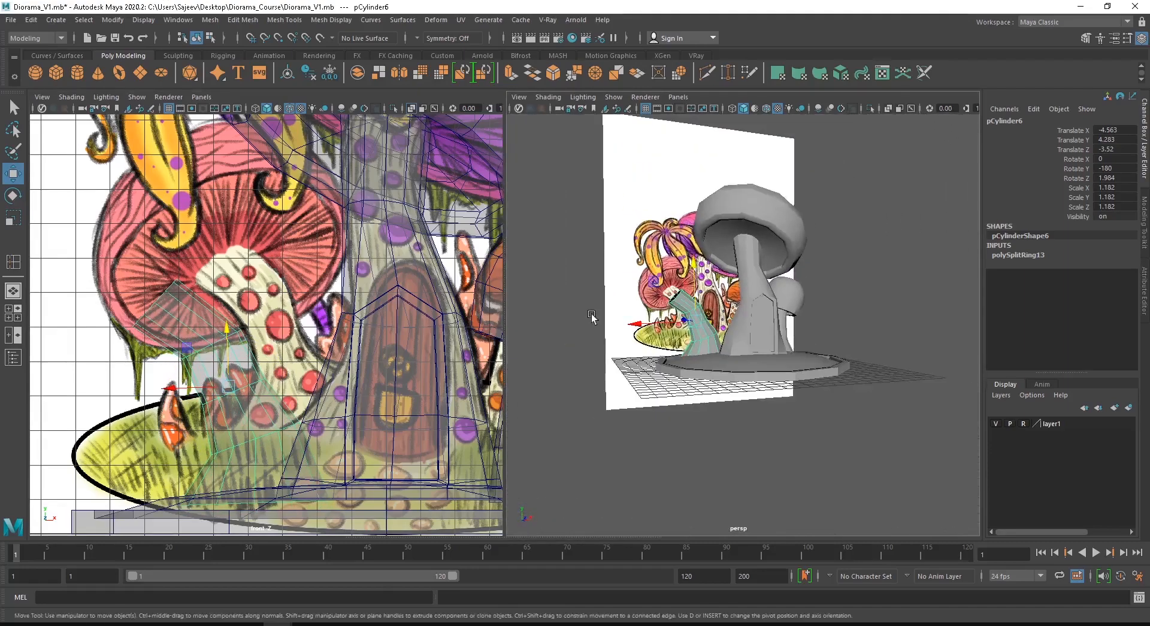
left_click_drag(592, 317, 563, 320, "alt")
right_click_drag(464, 316, 255, 280, "alt")
left_click_drag(718, 299, 671, 282, "alt")
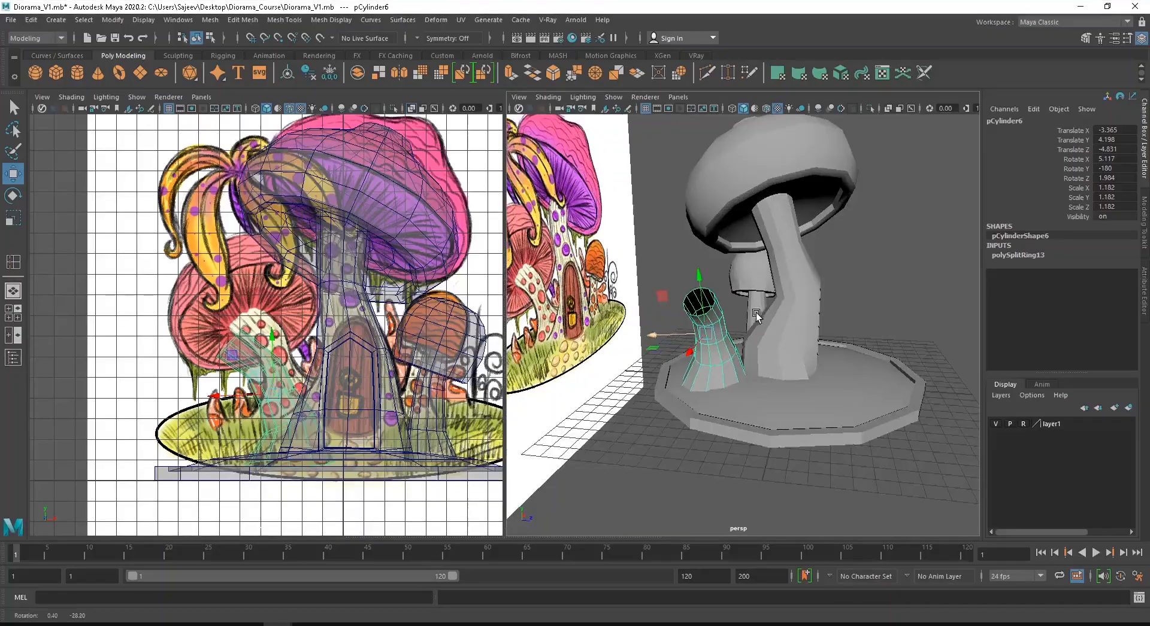
- Duplicate the large mushroom's cap as the starting shape for the red mushroom's cap
left_click_drag(677, 323, 636, 320, "alt")
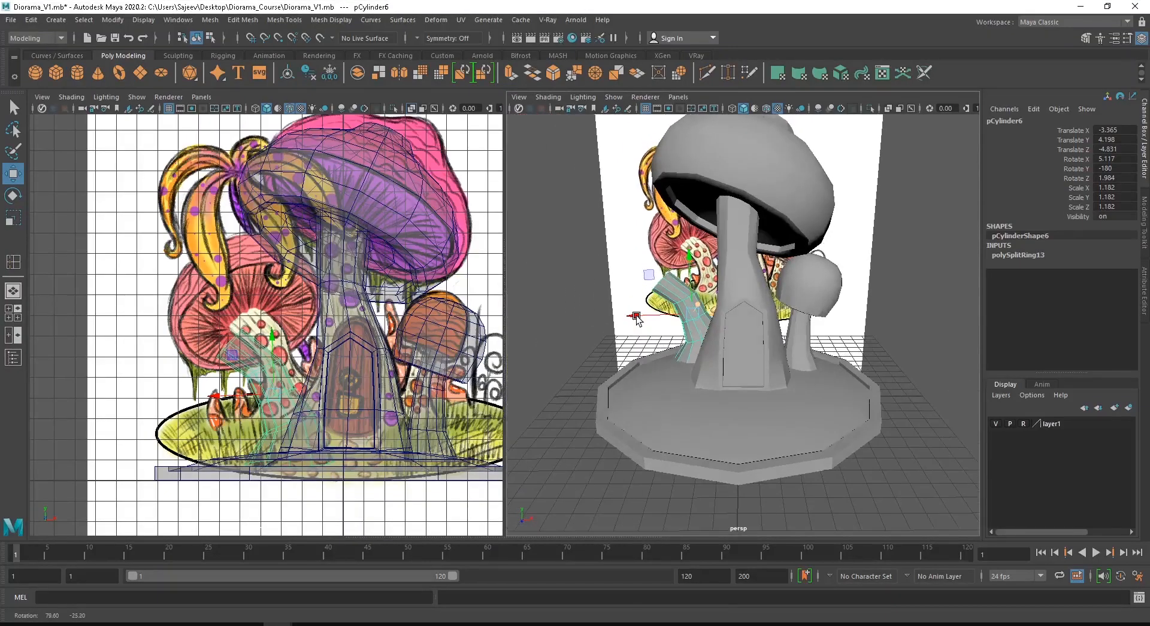
scroll(424, 185, "up", 2)
left_click(416, 180)
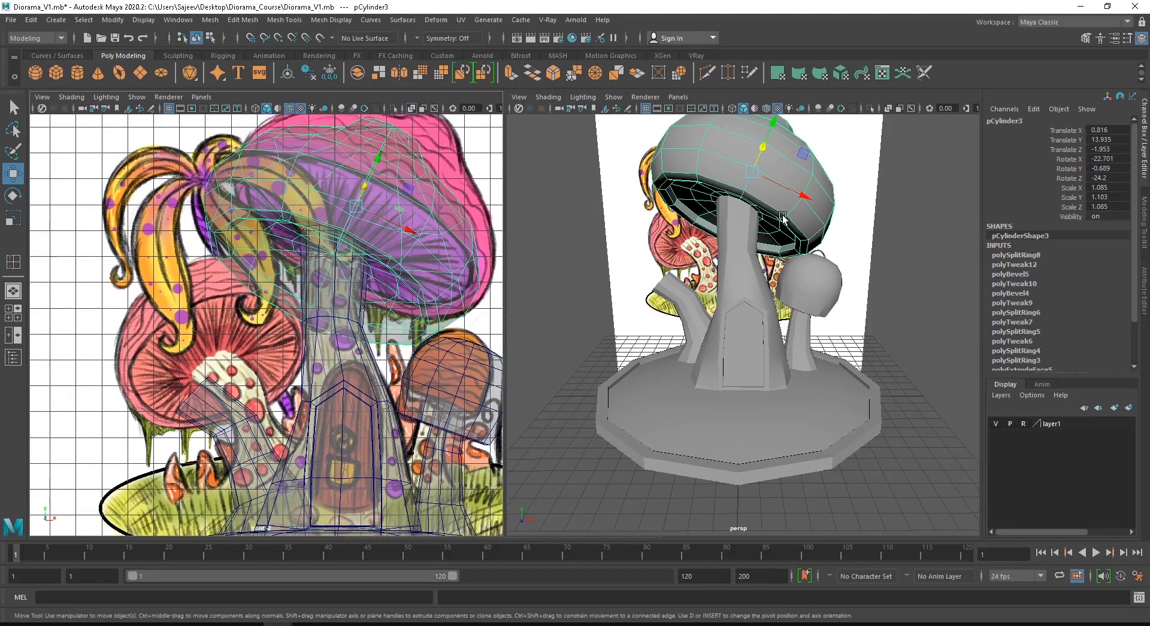
key("ctrl+d")
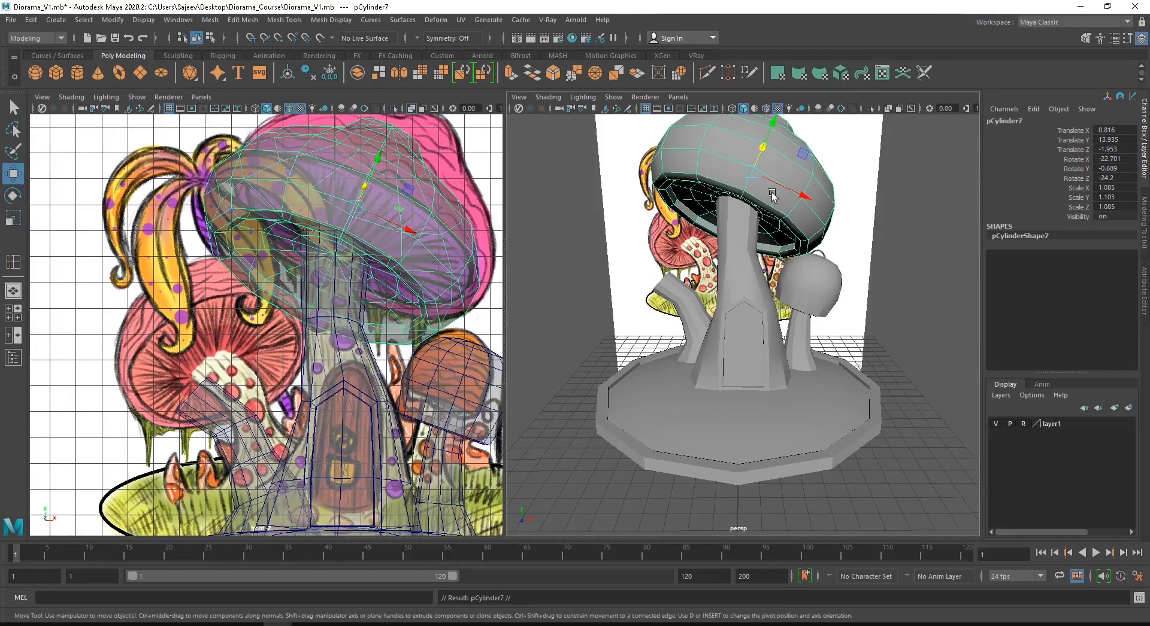
left_click_drag(799, 193, 807, 249)
key("ctrl+z")
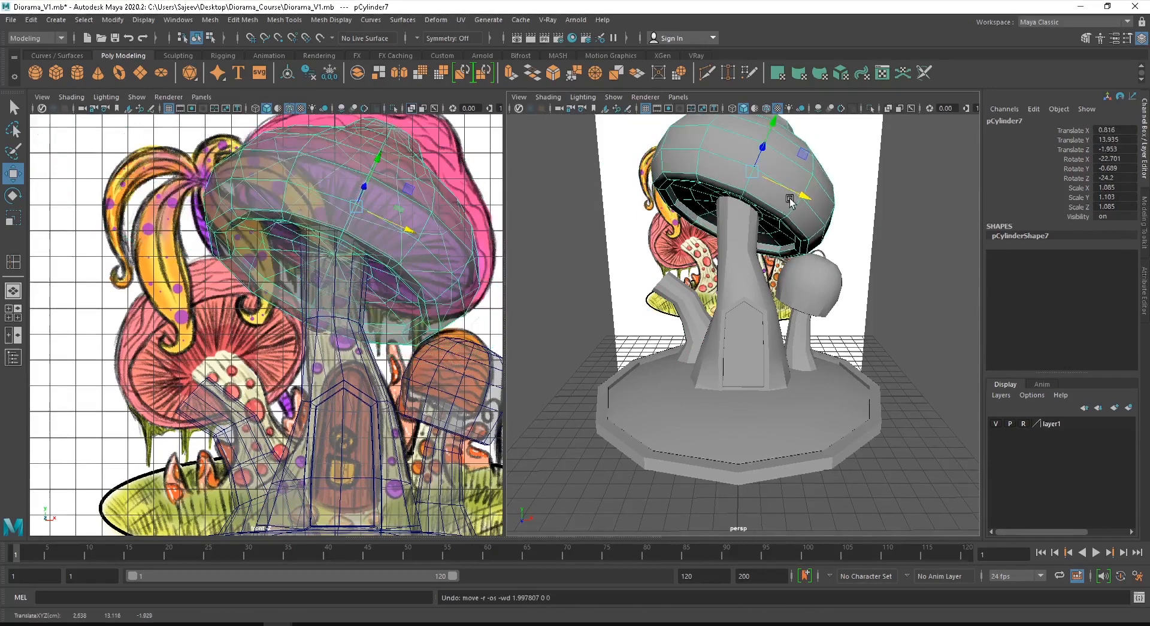
- Freeze the duplicated cap's transformations so its move axes align with the world
middle_click_drag(789, 199, 773, 252, "alt")
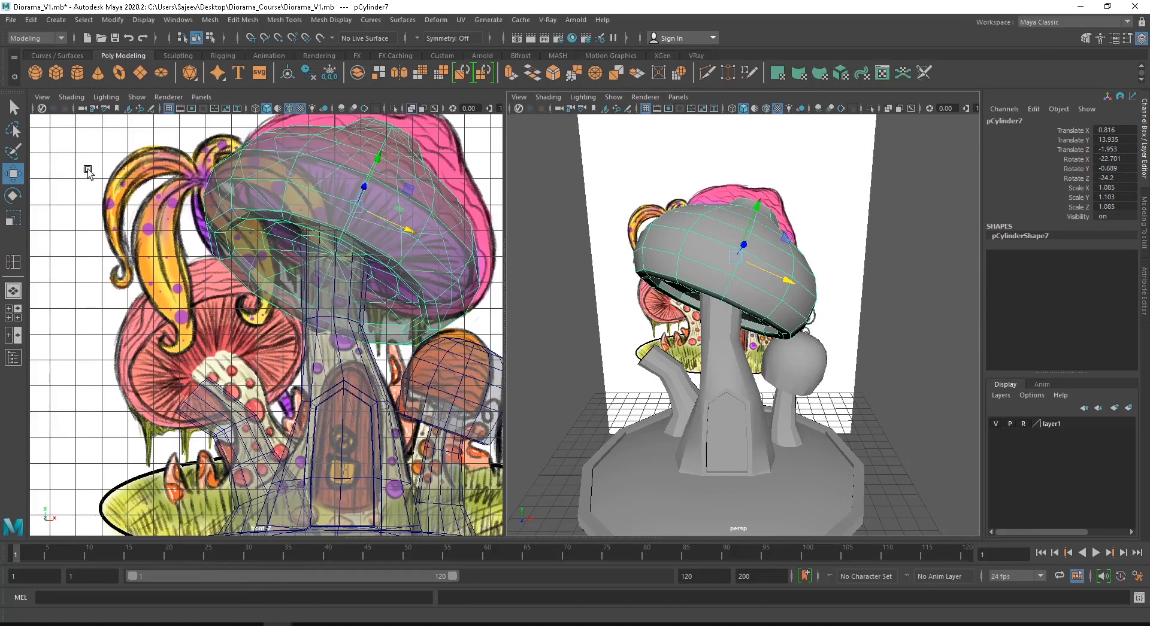
left_click(113, 21)
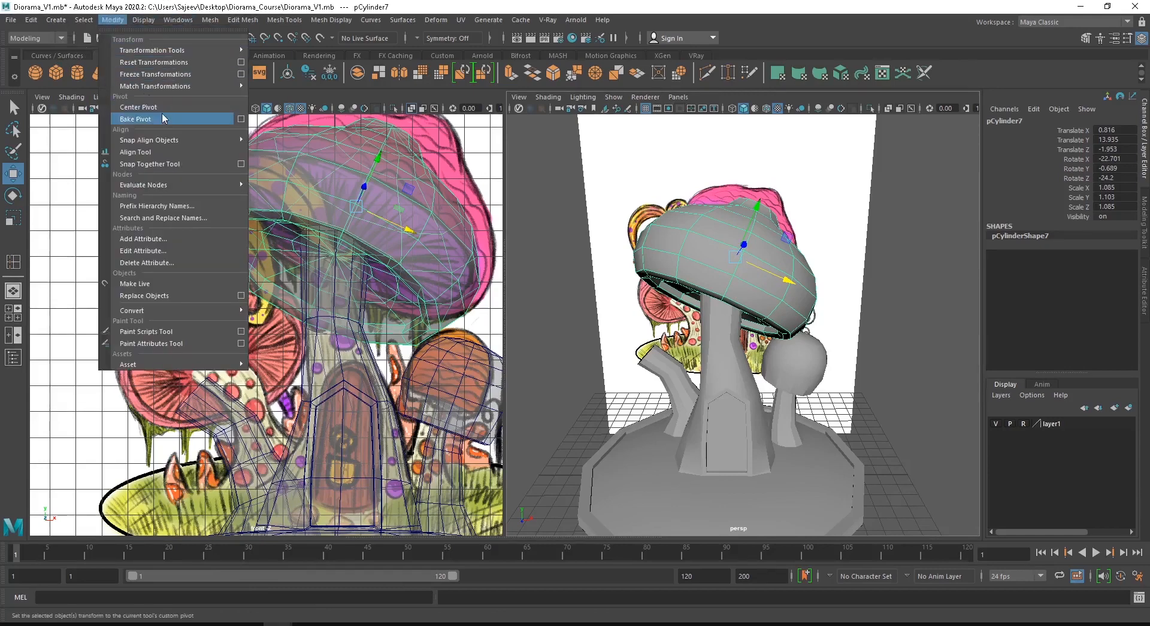
mouse_move(123, 84)
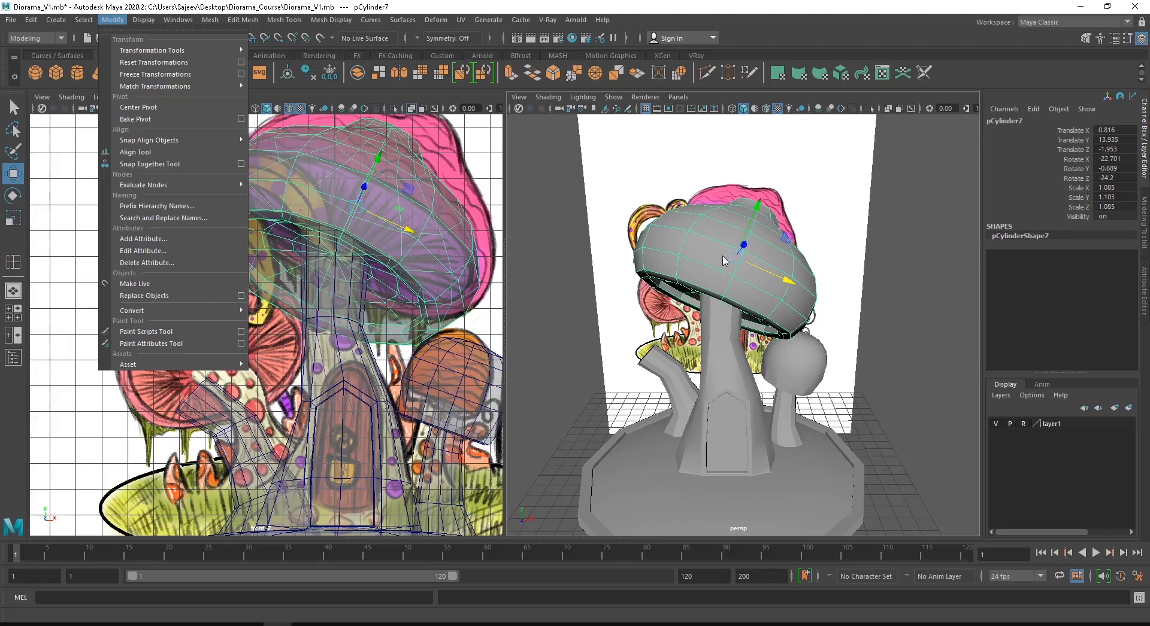
left_click(112, 20)
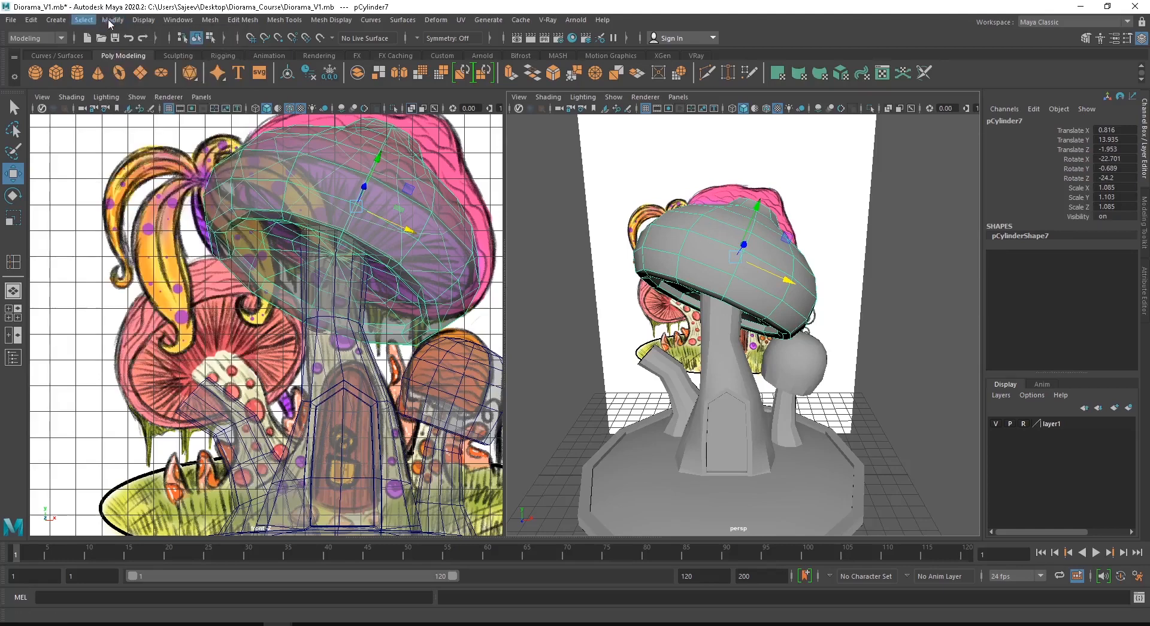
left_click(112, 20)
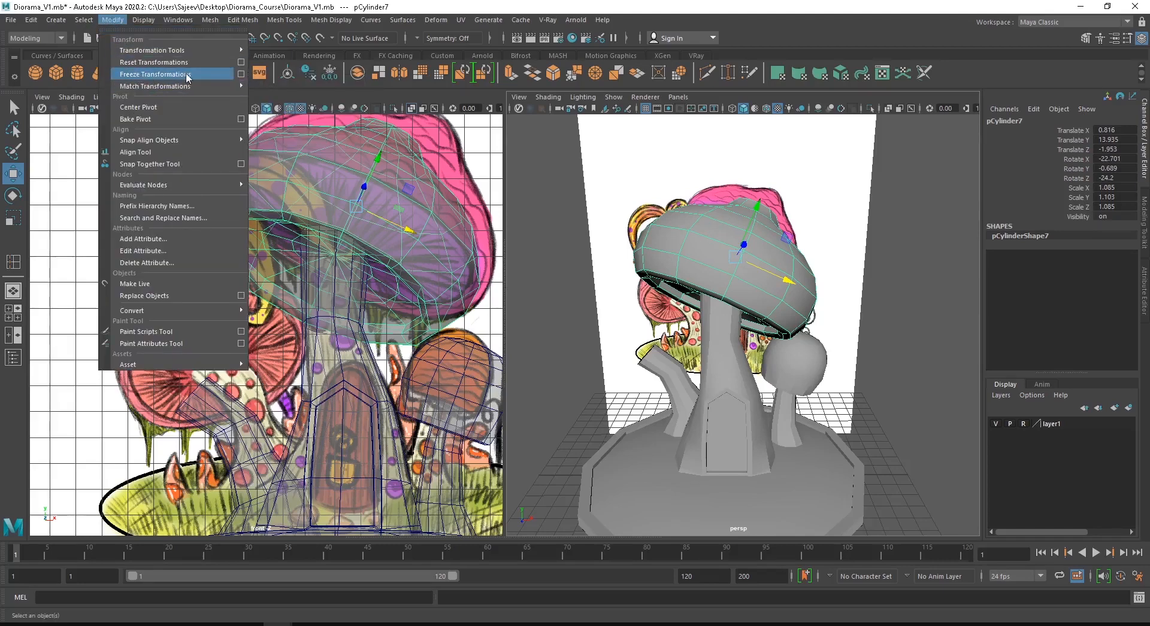
left_click(154, 74)
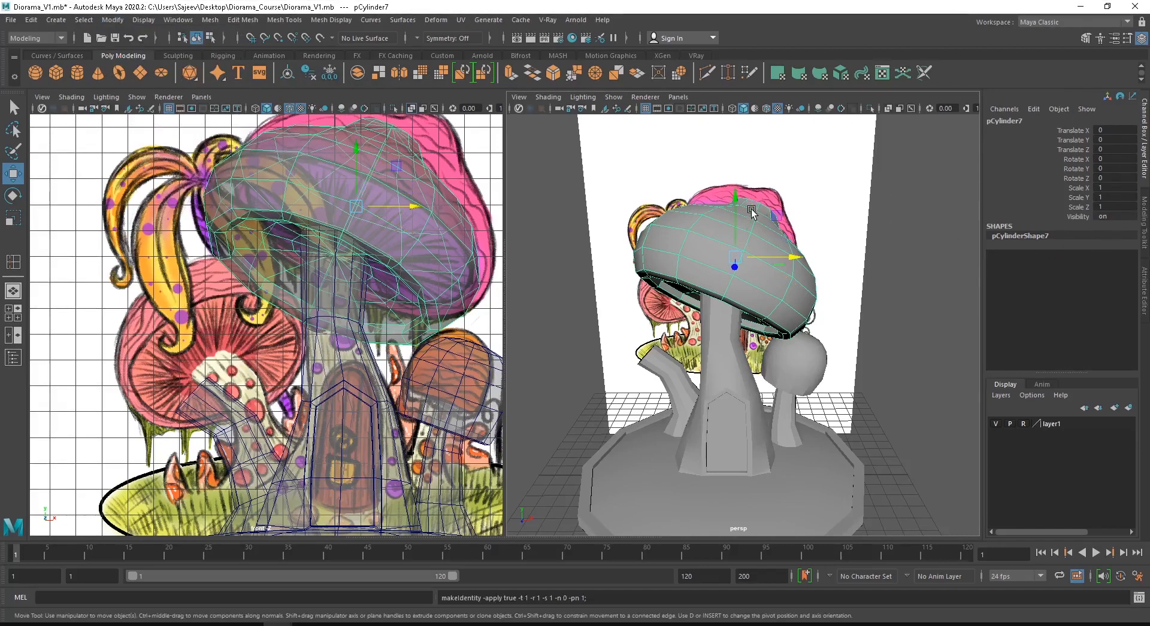
- Move the cap copy over the sketch's red mushroom at -5.204 in X and -6.176 in Y, and scale it uniformly to 0.856
left_click_drag(356, 206, 220, 366)
key("r")
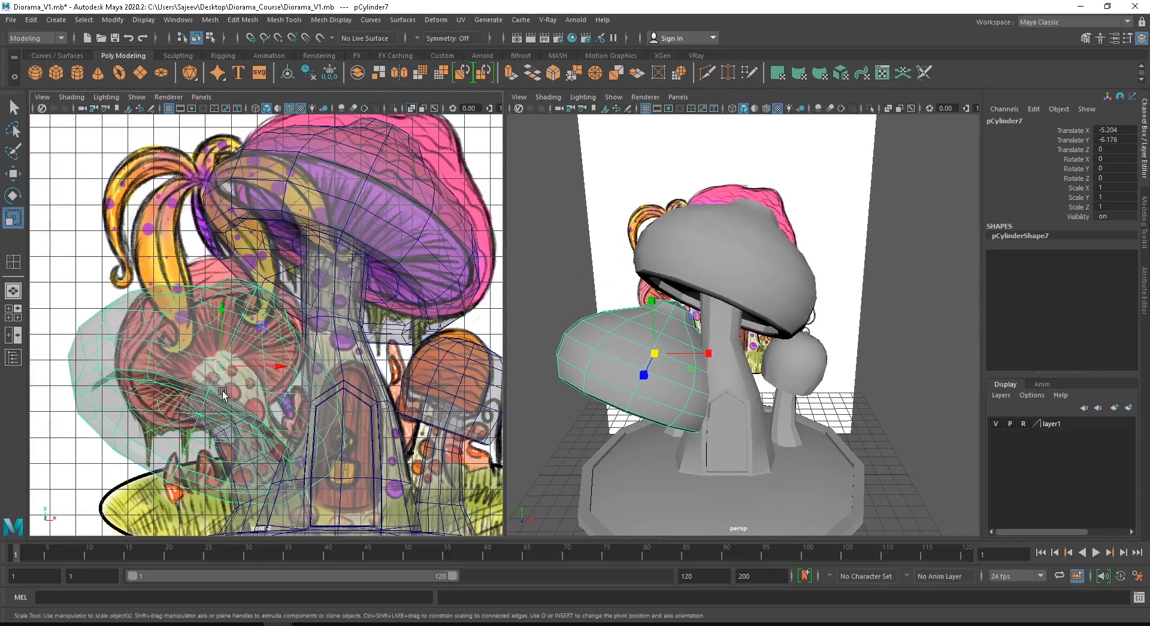
left_click_drag(221, 369, 188, 368)
- Rotate the cap copy to match the tilt of the sketch's red cap and shift it over the drawing
key("e")
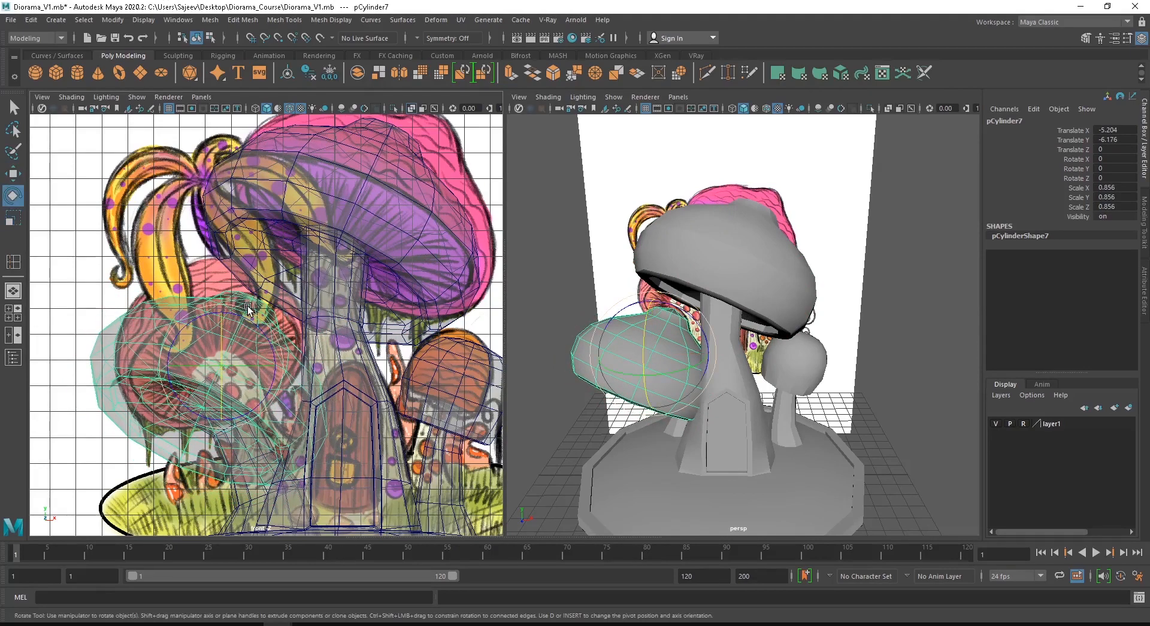
left_click_drag(249, 307, 210, 346)
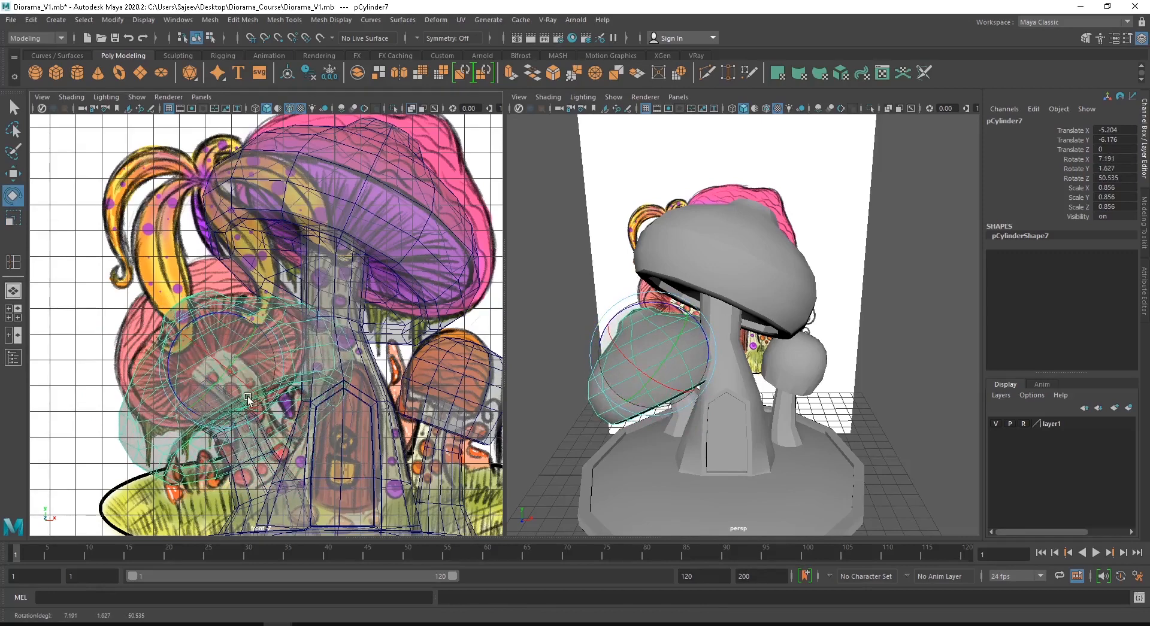
key("w")
left_click_drag(225, 373, 177, 364)
- Freeze the rotated and scaled cap copy's transformations again
left_click_drag(659, 383, 862, 372, "alt")
left_click(113, 19)
left_click(189, 83)
- Move the cap copy in depth onto the red mushroom's stem, to 0.658, -0.125, -2.575
left_click_drag(873, 326, 674, 334)
left_click_drag(575, 245, 695, 272, "alt")
scroll(695, 271, "up", 3)
left_click_drag(811, 250, 822, 252)
left_click_drag(877, 308, 709, 274, "alt")
left_click_drag(609, 293, 610, 297)
left_click_drag(578, 340, 561, 339)
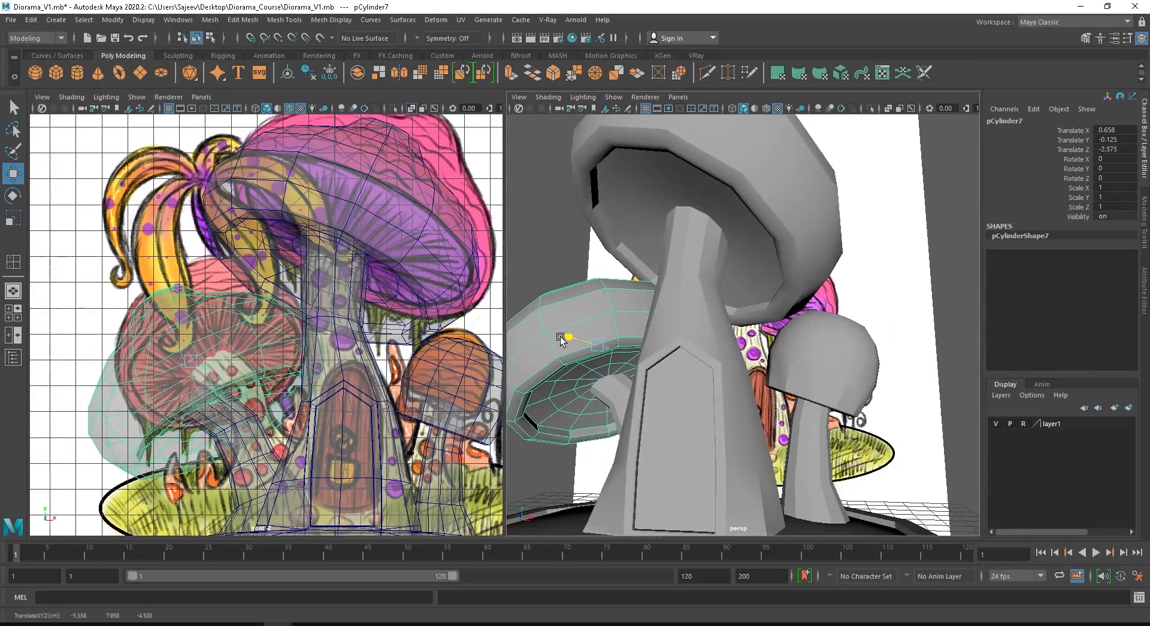
- Fine-tune the cap's seat on the red mushroom's stem at 0.862, -0.472, -3.098 and deselect it
left_click_drag(601, 290, 602, 296)
left_click_drag(653, 349, 660, 350)
mouse_move(566, 332)
left_mouse_down("alt")
mouse_move(703, 313)
mouse_move(725, 207)
mouse_move(699, 195)
mouse_move(570, 242)
mouse_move(552, 325)
left_mouse_up("alt")
scroll(191, 389, "down", 5)
scroll(637, 344, "down", 7)
left_click_drag(636, 343, 557, 361, "alt")
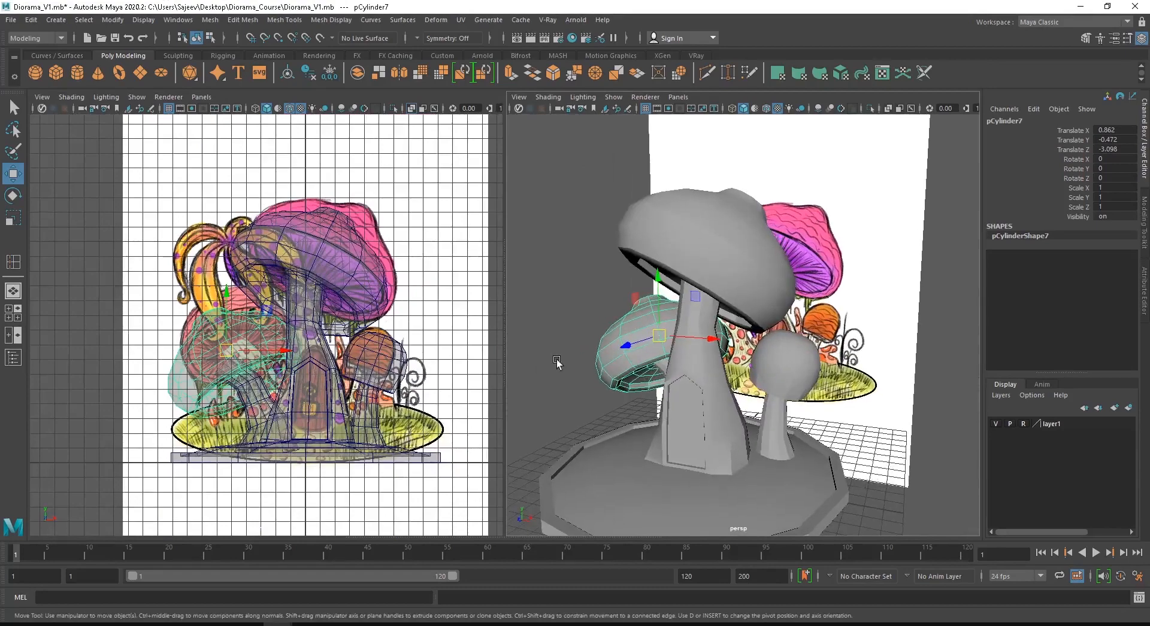
left_click(556, 356)
scroll(750, 366, "down", 5)
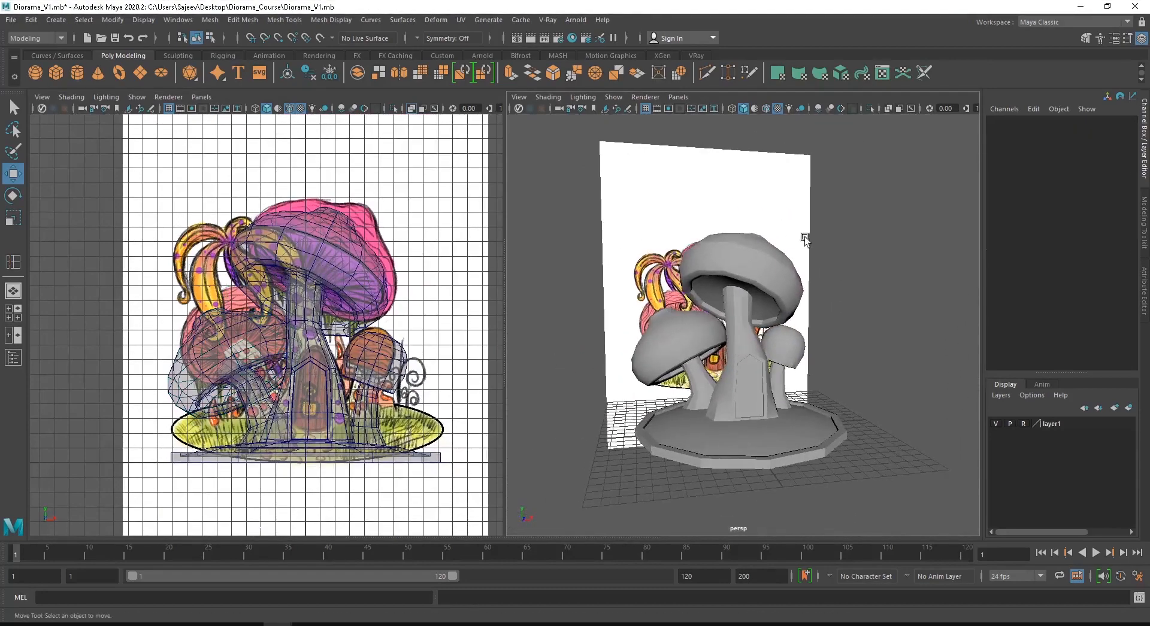
left_click_drag(849, 363, 896, 368, "alt")
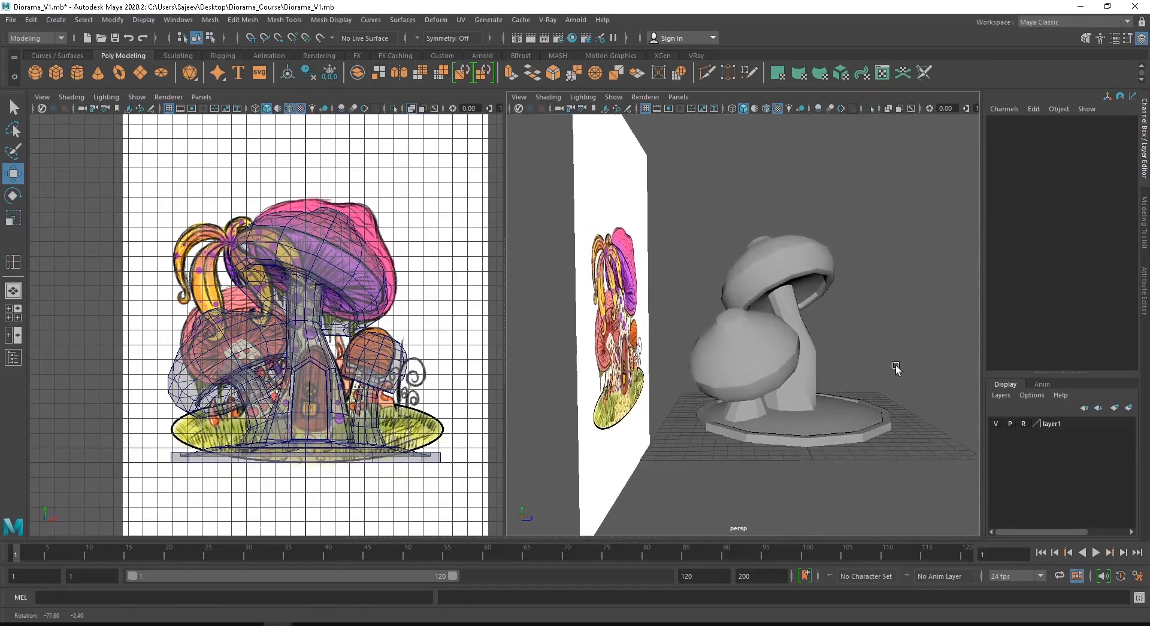
- Rotate the red mushroom's cap to 3.421, -0.426, 3.63 and scale it uniformly to 0.874
scroll(811, 377, "up", 5)
left_click(800, 370)
left_click_drag(801, 370, 759, 360, "alt")
key("e")
left_click_drag(667, 308, 663, 303)
key("r")
left_click_drag(623, 341, 597, 343)
- Reposition the red mushroom's cap on its stem at 0.94, -0.492, -3.064 and deselect it
key("w")
left_click_drag(597, 343, 650, 354, "alt")
left_click_drag(650, 353, 637, 385, "alt")
scroll(718, 386, "down", 5)
left_click_drag(718, 385, 755, 409, "alt")
scroll(698, 383, "down", 4)
scroll(692, 380, "up", 4)
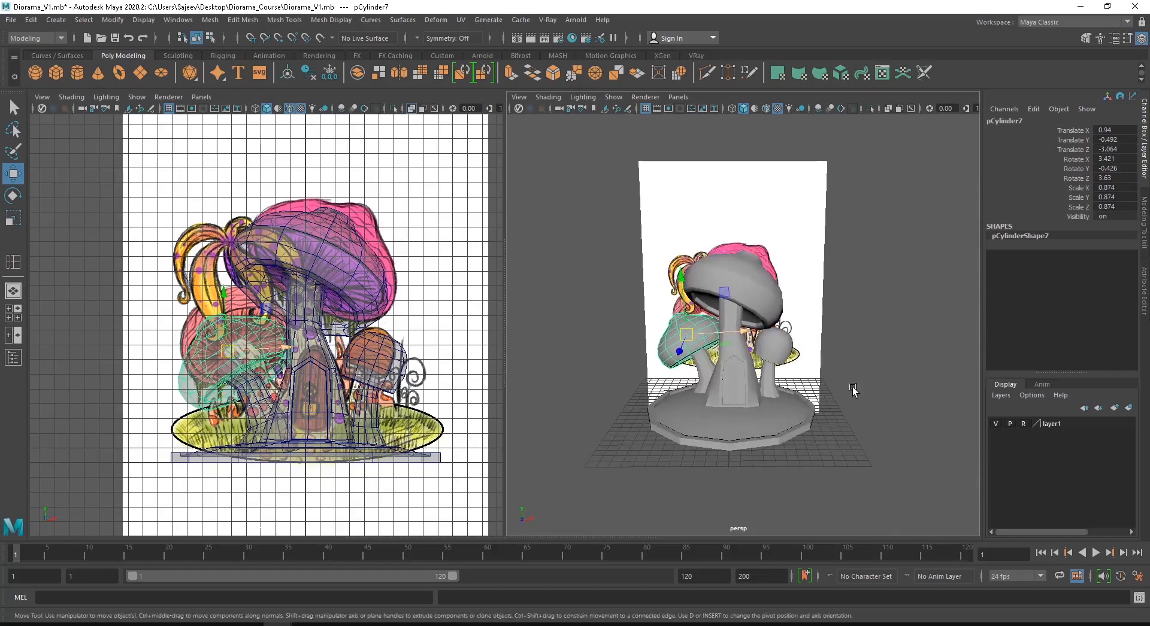
left_click(853, 390)
scroll(651, 430, "up", 5)
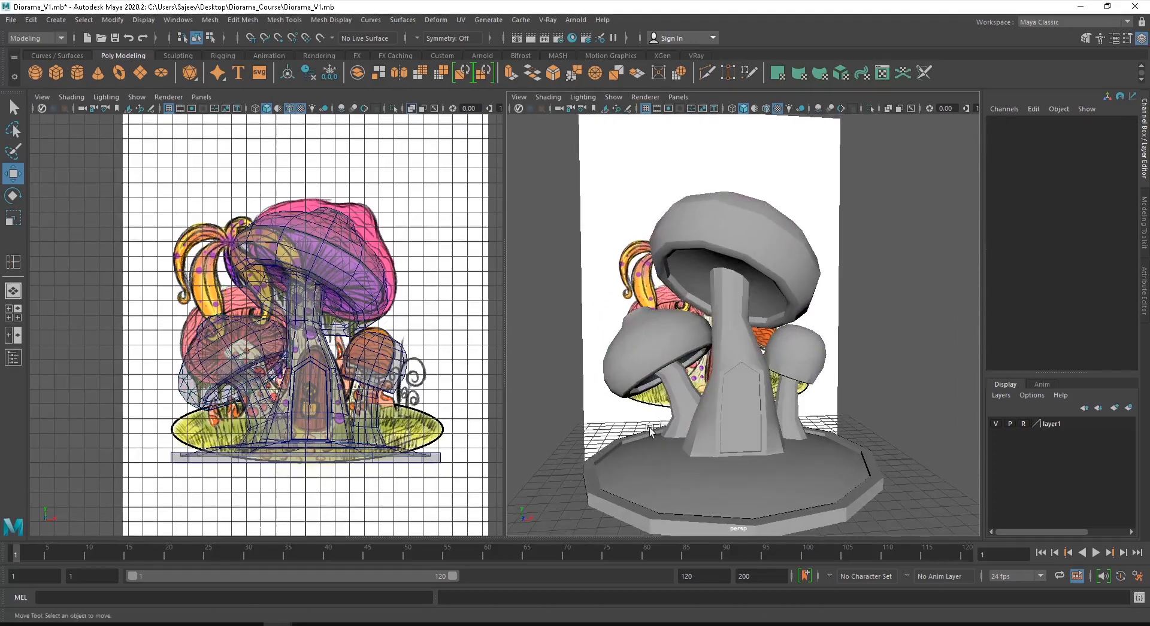
left_click_drag(761, 435, 693, 416, "alt")
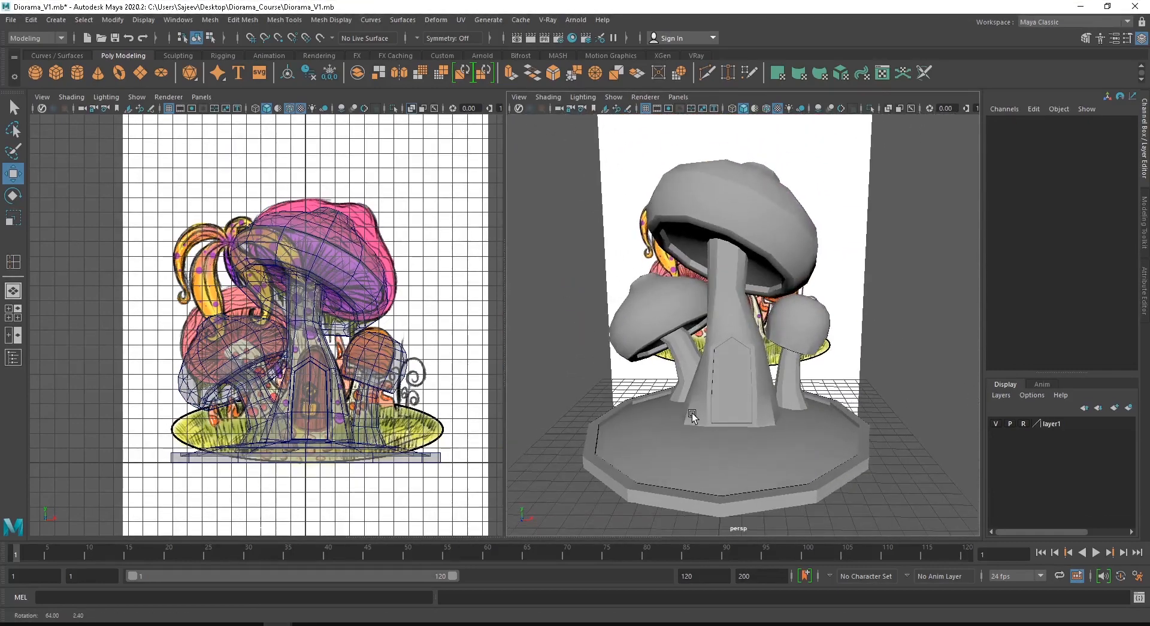